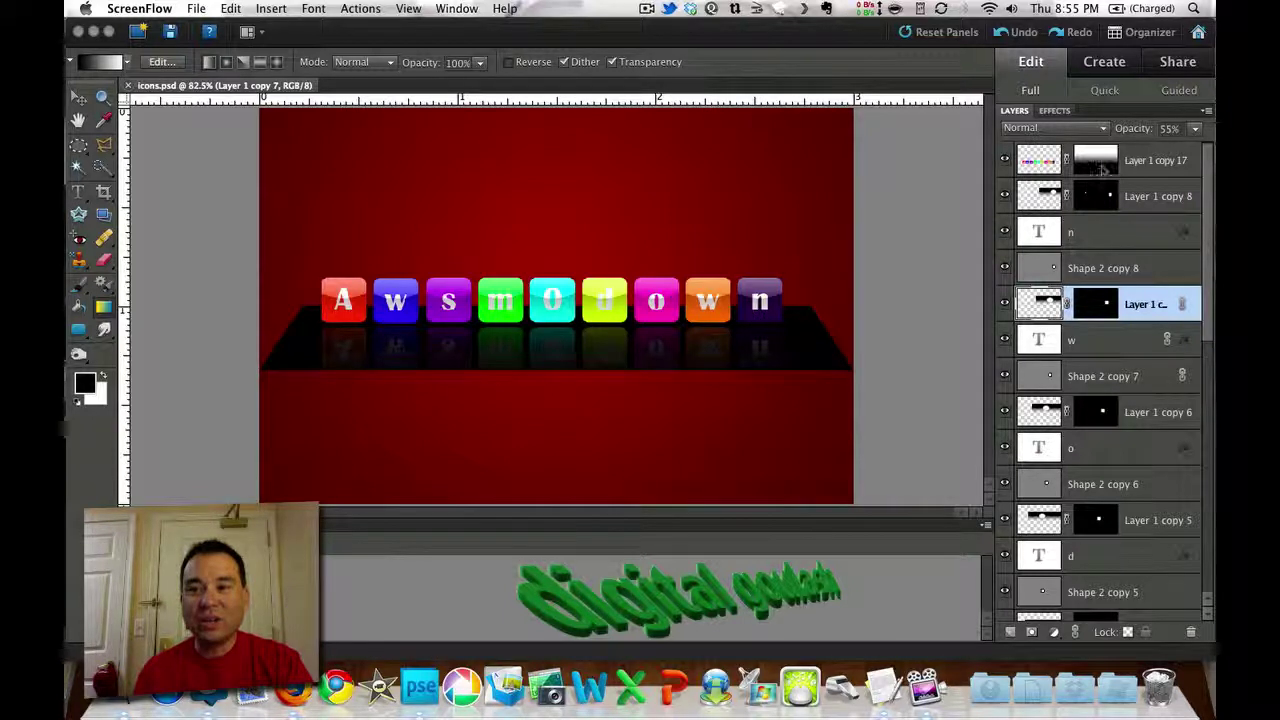
{"action": "scroll", "coordinate": [1118, 247], "scroll_direction": "down", "scroll_amount": 5}
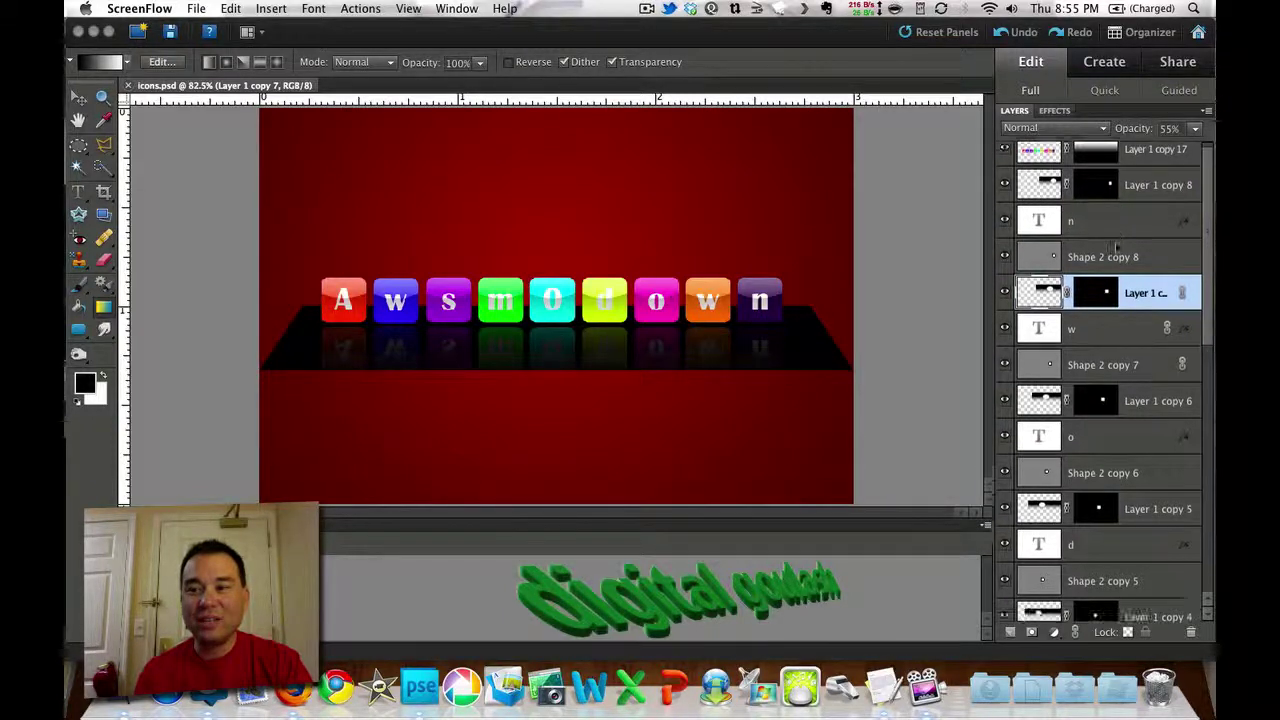
{"action": "scroll", "coordinate": [1118, 247], "scroll_direction": "down", "scroll_amount": 7}
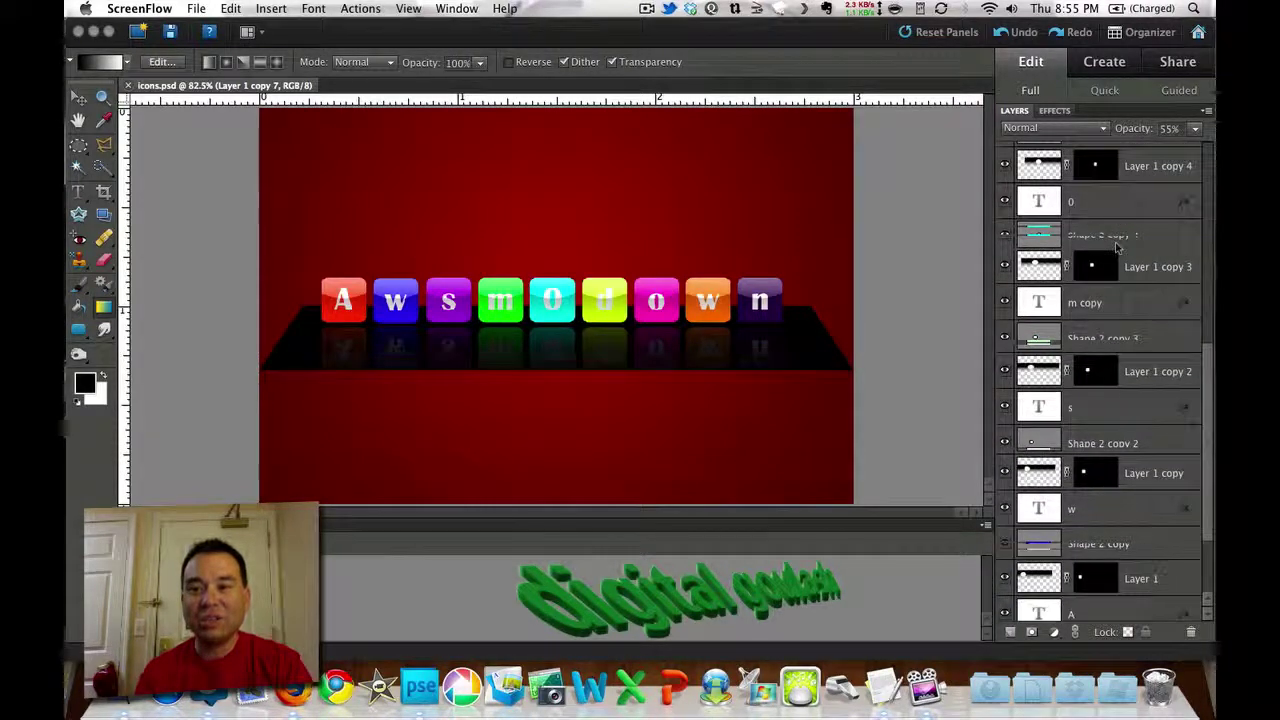
{"action": "scroll", "coordinate": [1118, 247], "scroll_direction": "up", "scroll_amount": 12}
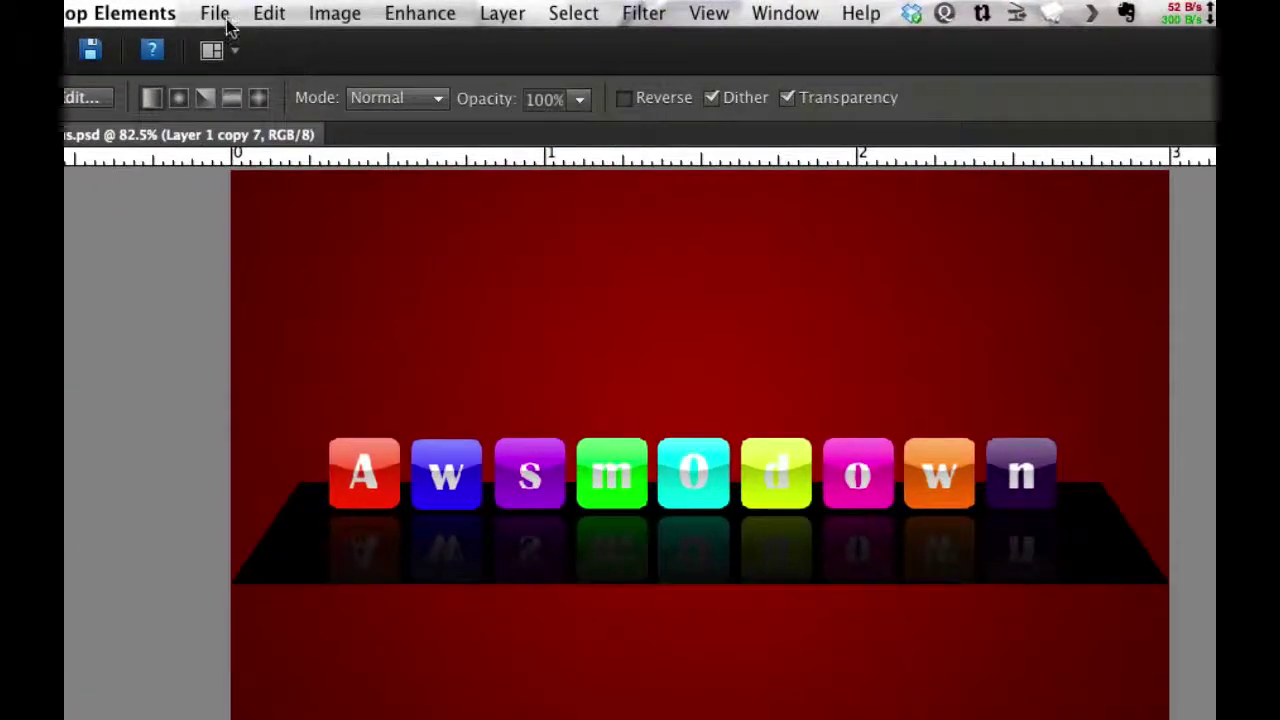
Create a new blank document of 900 × 600 pixels at 300 pixels/inch with a transparent background
{"action": "left_click", "coordinate": [222, 14]}
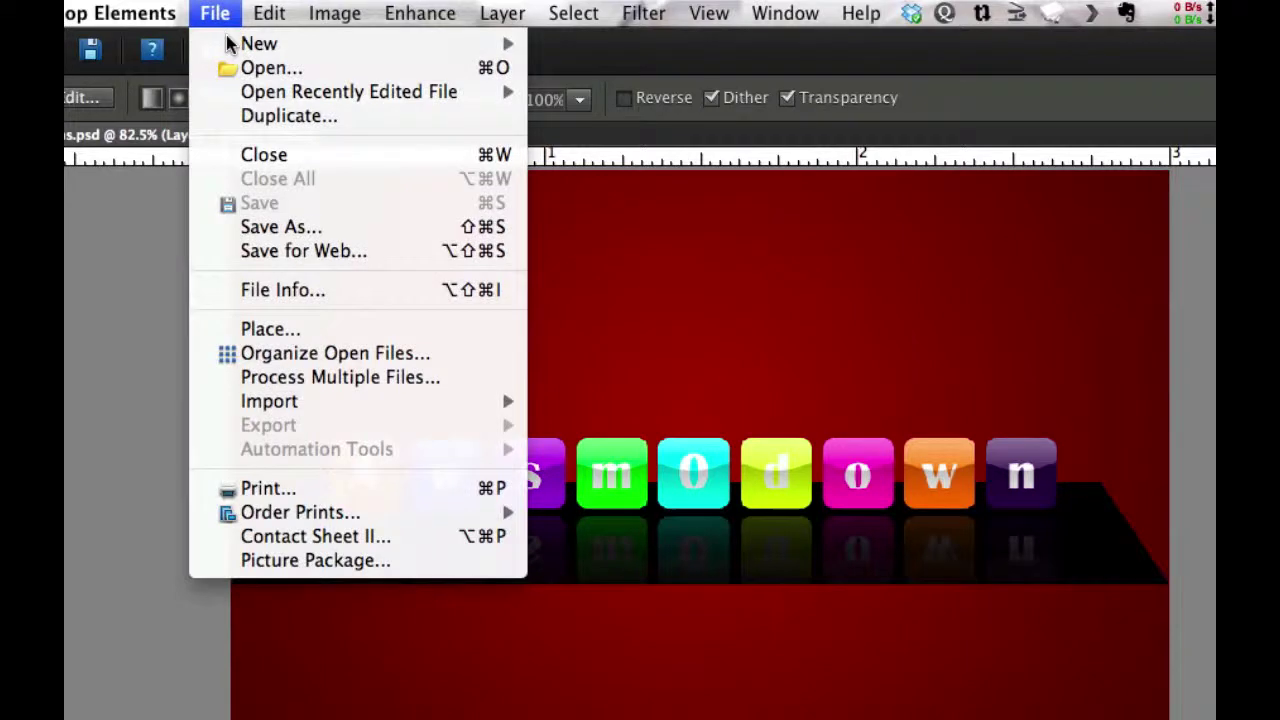
{"action": "mouse_move", "coordinate": [250, 44]}
{"action": "left_click", "coordinate": [600, 49]}
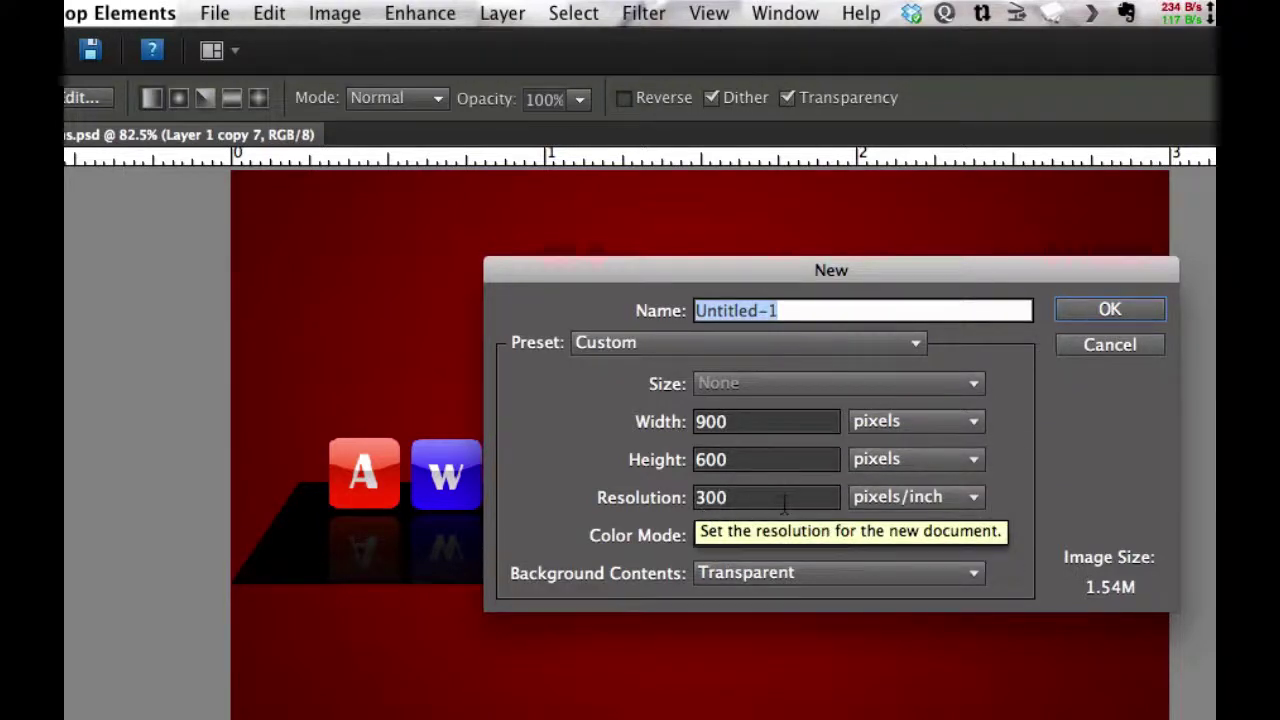
{"action": "left_click", "coordinate": [1131, 309]}
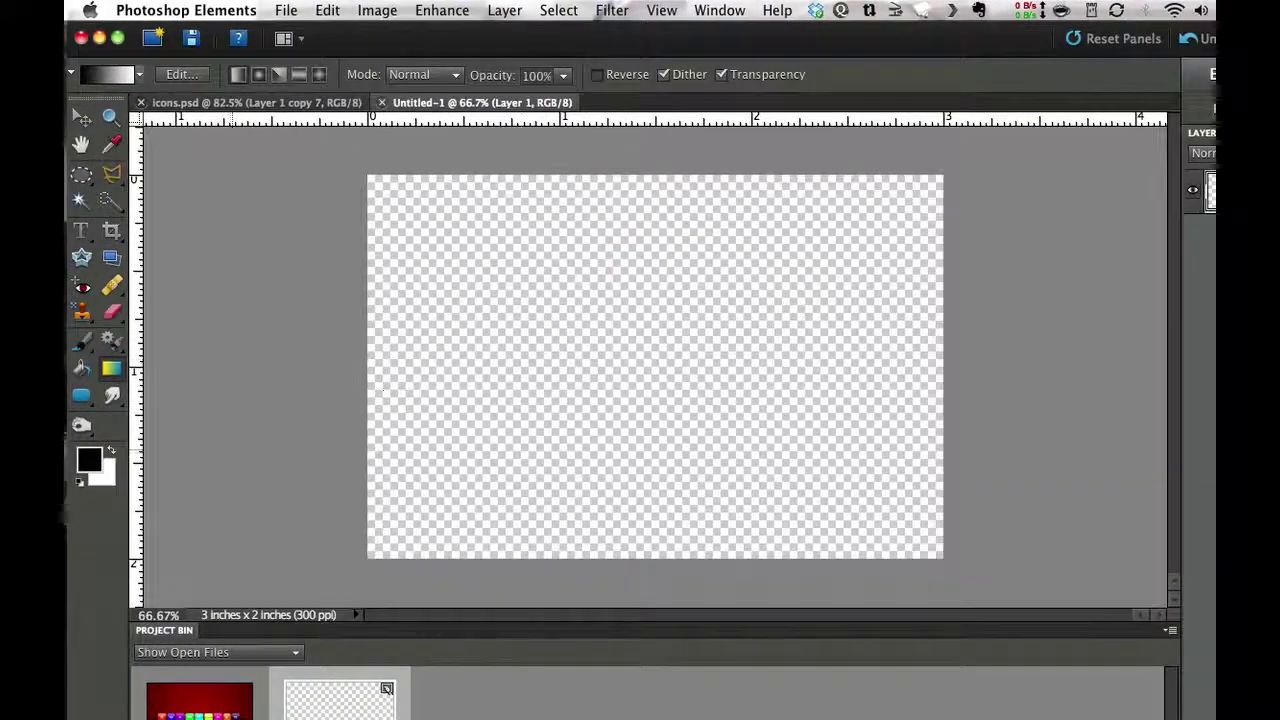
Set the foreground colour to a dark blue and the background colour to an even darker navy blue
{"action": "left_click", "coordinate": [89, 462]}
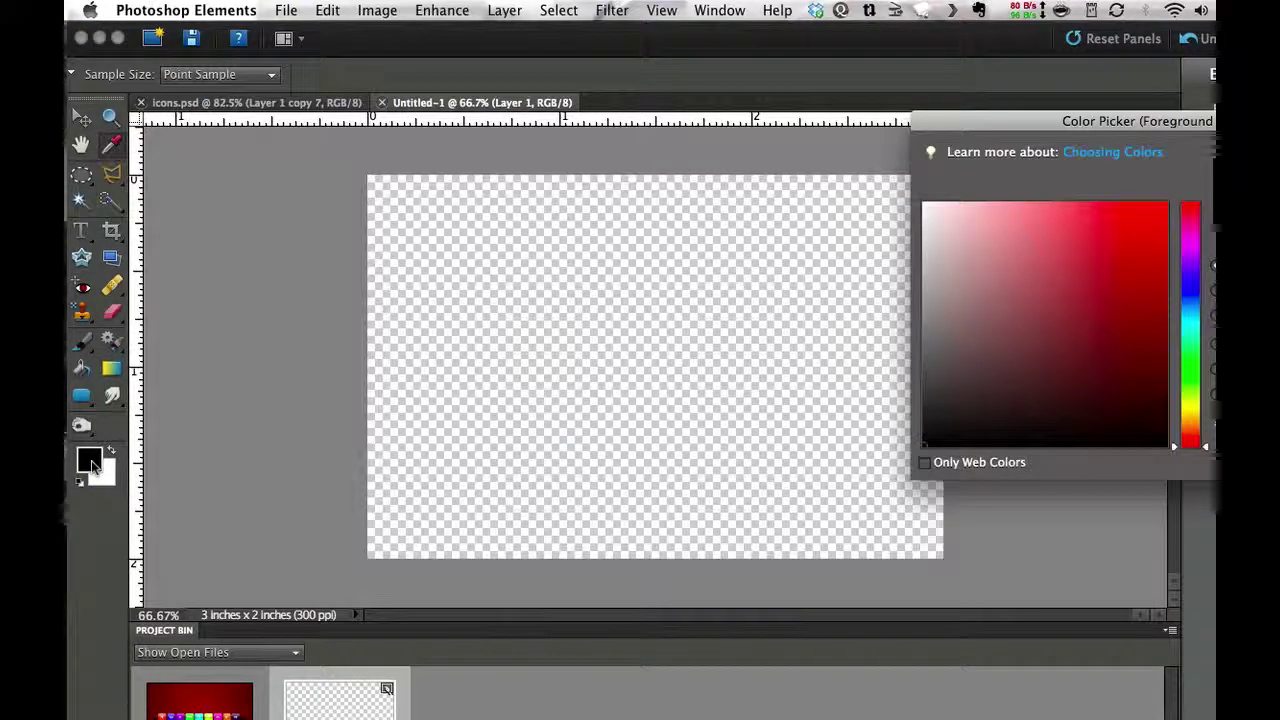
{"action": "left_click", "coordinate": [1197, 296]}
{"action": "left_click", "coordinate": [1138, 329]}
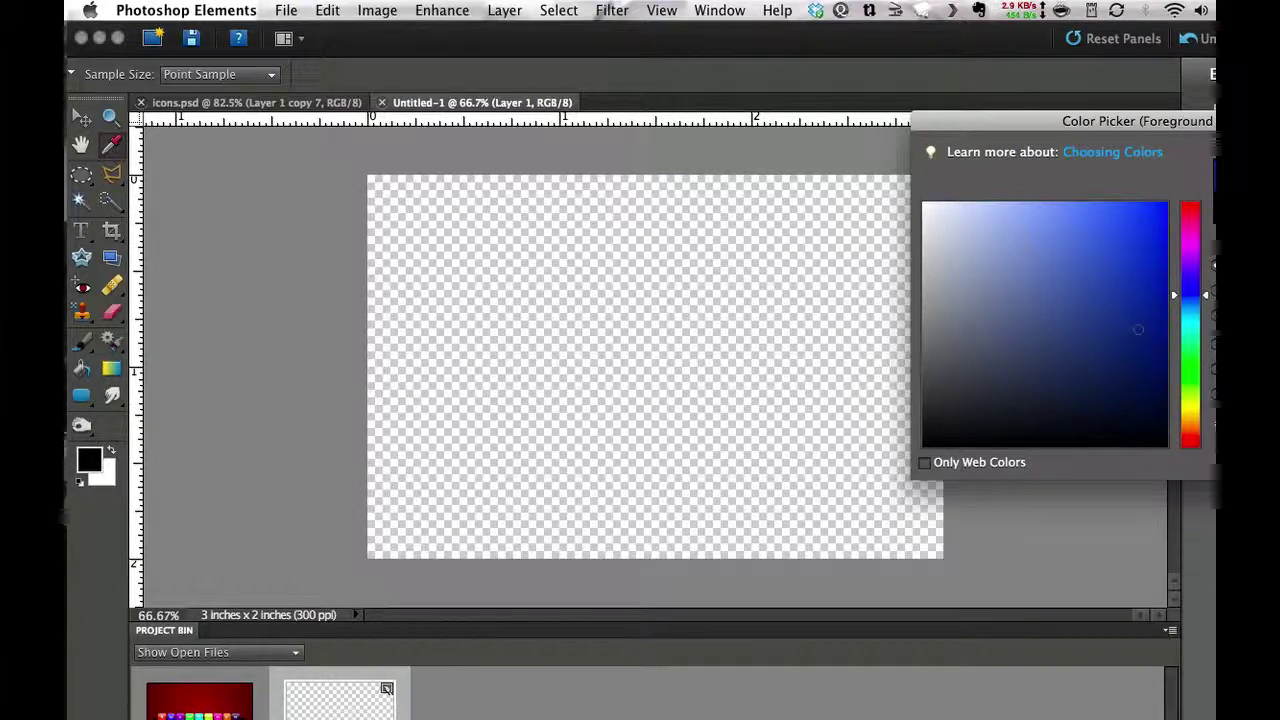
{"action": "key", "text": "Return"}
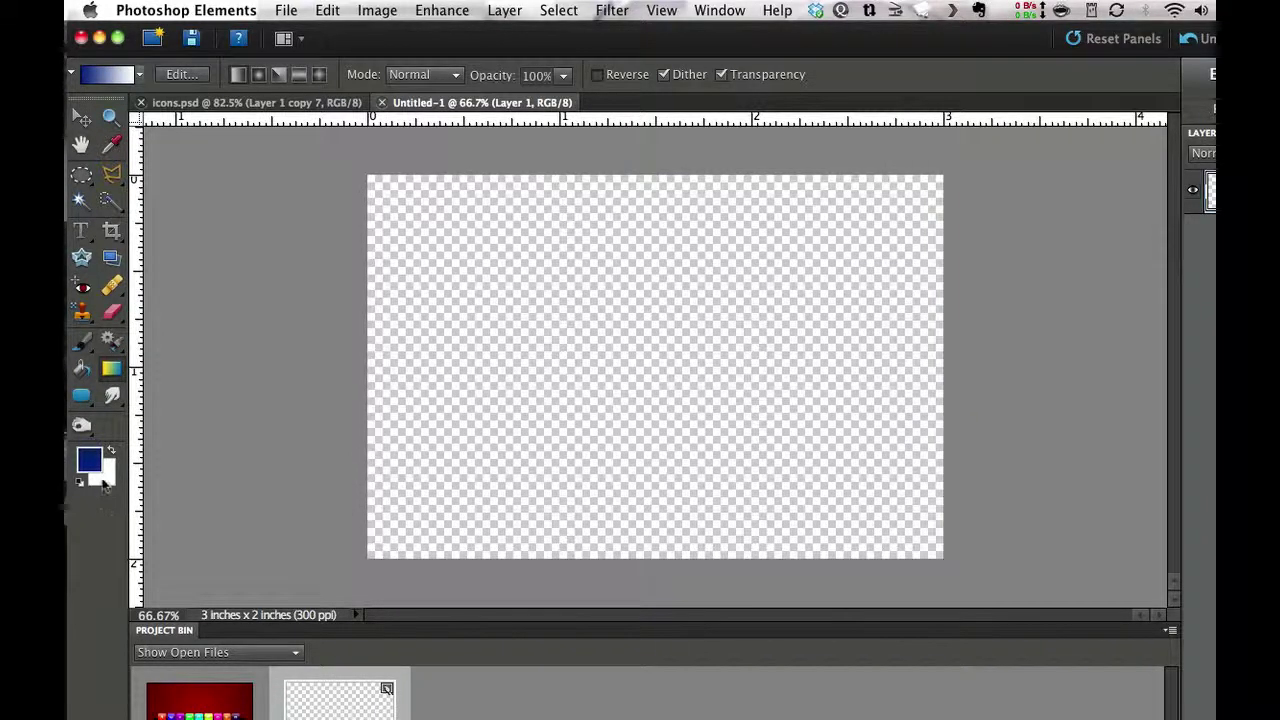
{"action": "left_click", "coordinate": [101, 478]}
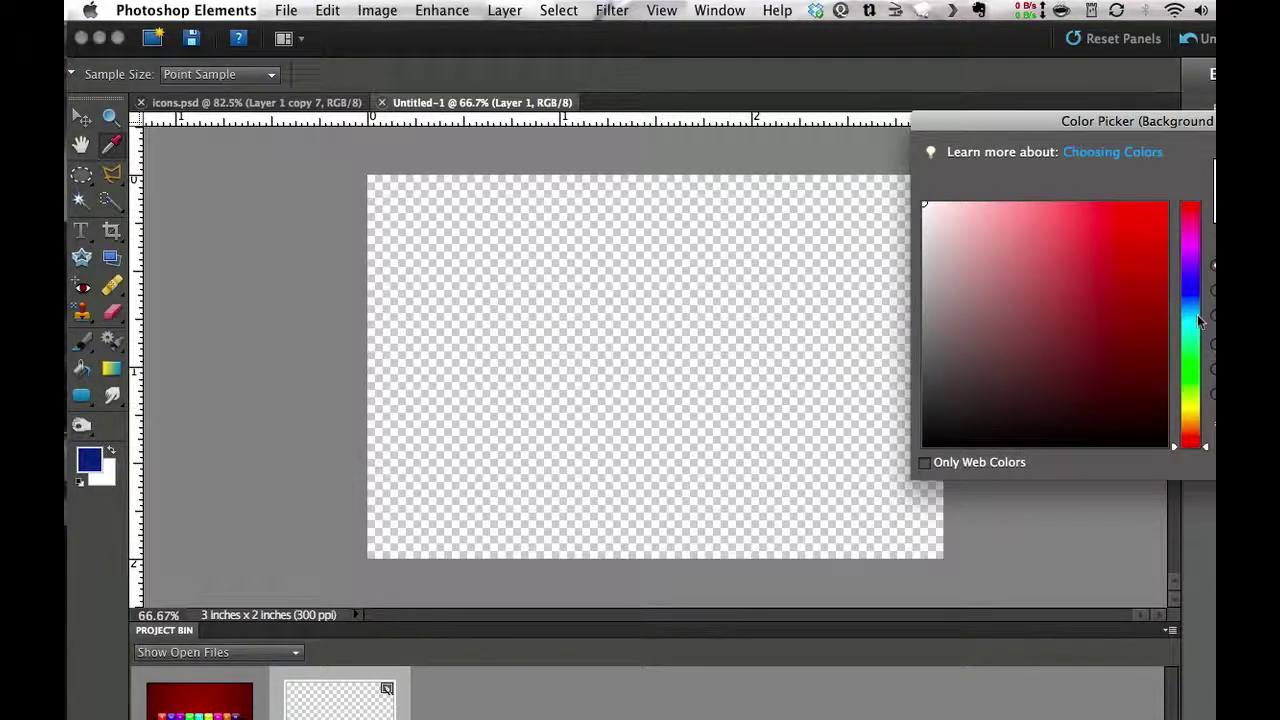
{"action": "left_click", "coordinate": [1192, 289]}
{"action": "left_click_drag", "start_coordinate": [1160, 309], "coordinate": [1143, 375]}
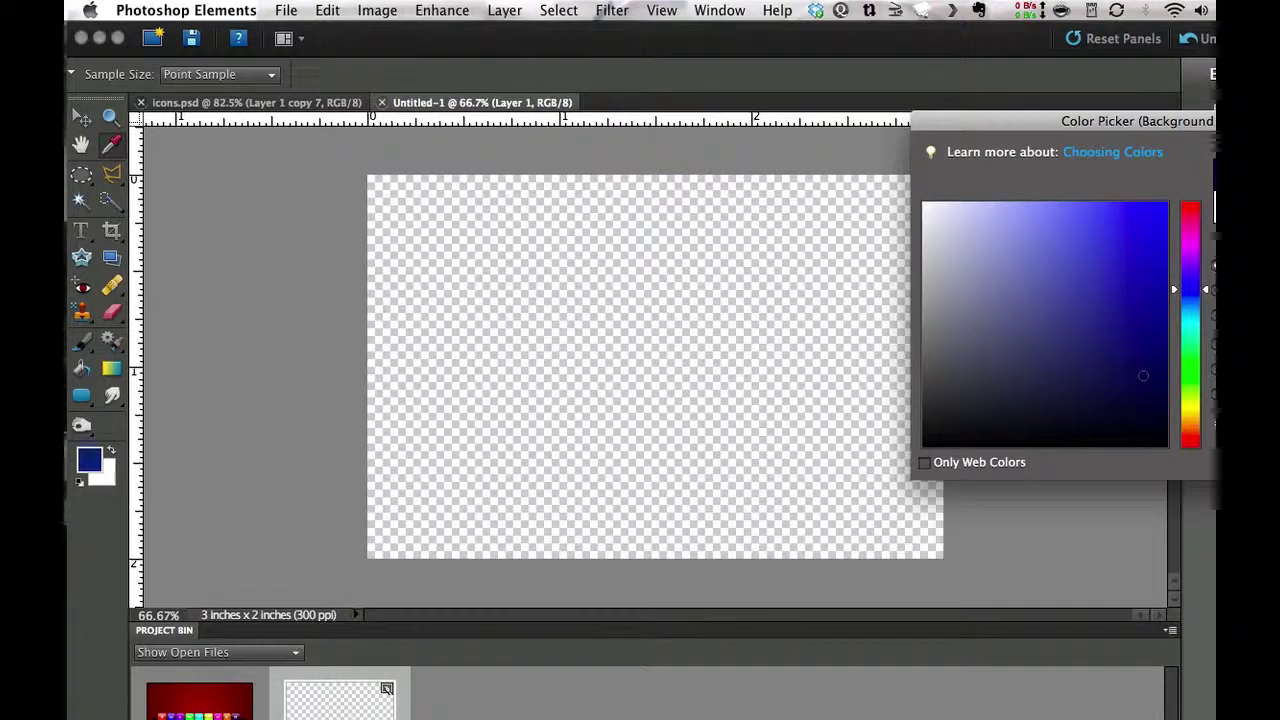
{"action": "key", "text": "Return"}
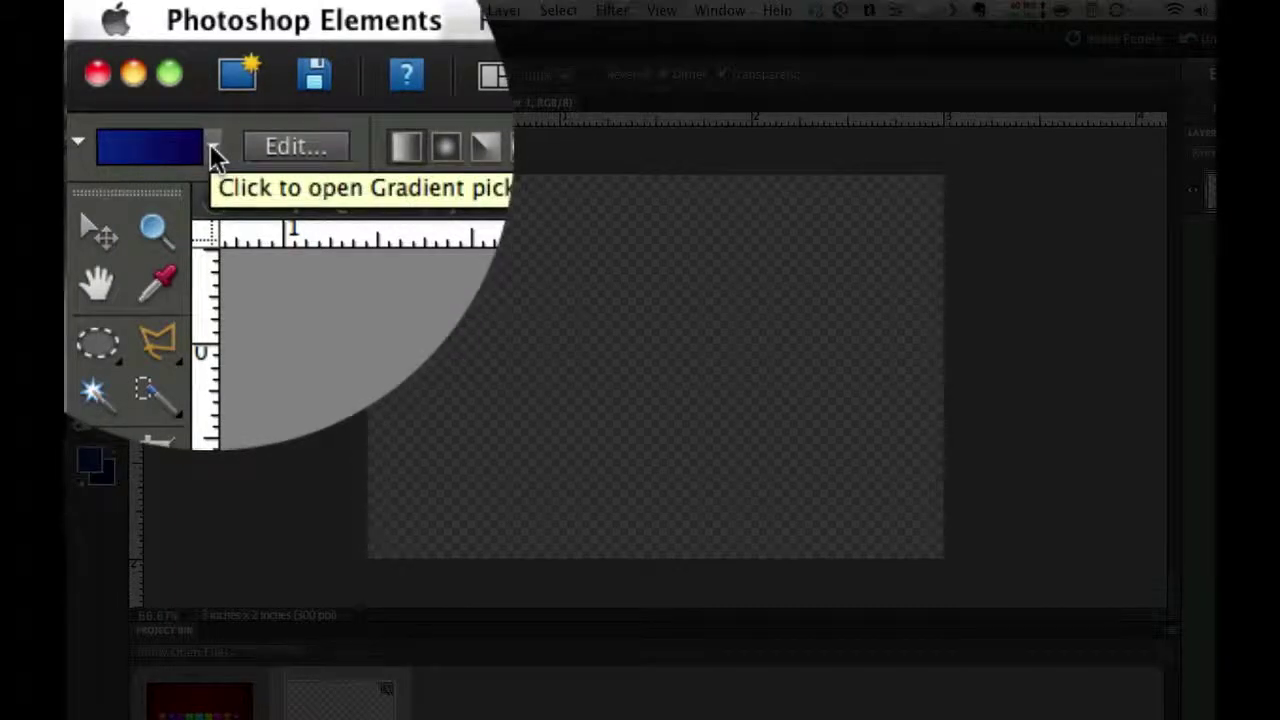
Fill the canvas with a radial Foreground to Background gradient starting at its centre
{"action": "left_click", "coordinate": [214, 153]}
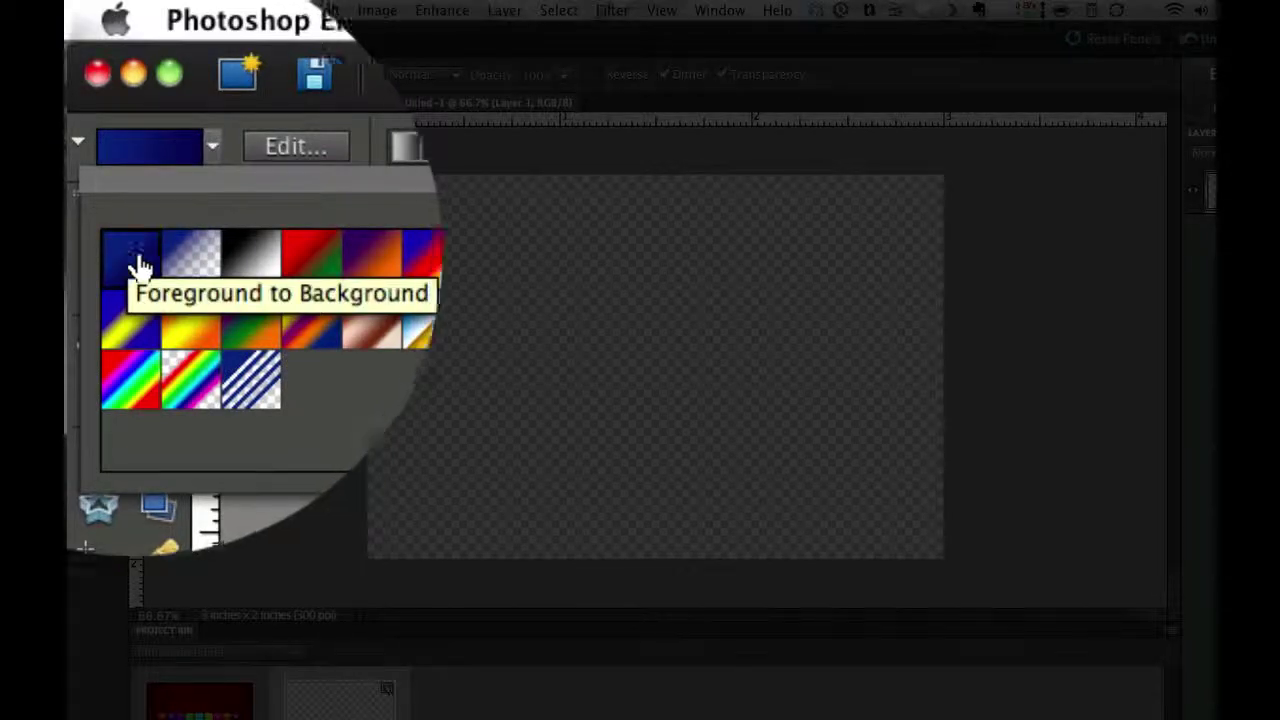
{"action": "left_click", "coordinate": [366, 150]}
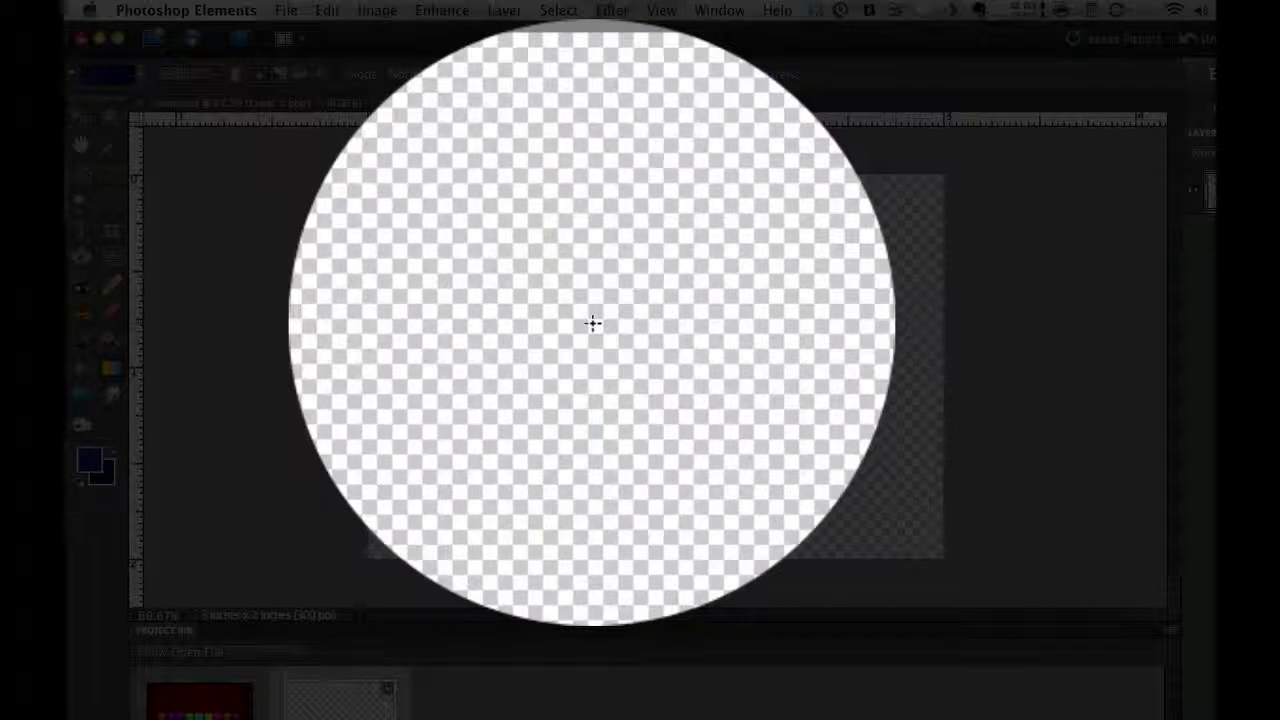
{"action": "left_click_drag", "start_coordinate": [593, 323], "coordinate": [653, 361]}
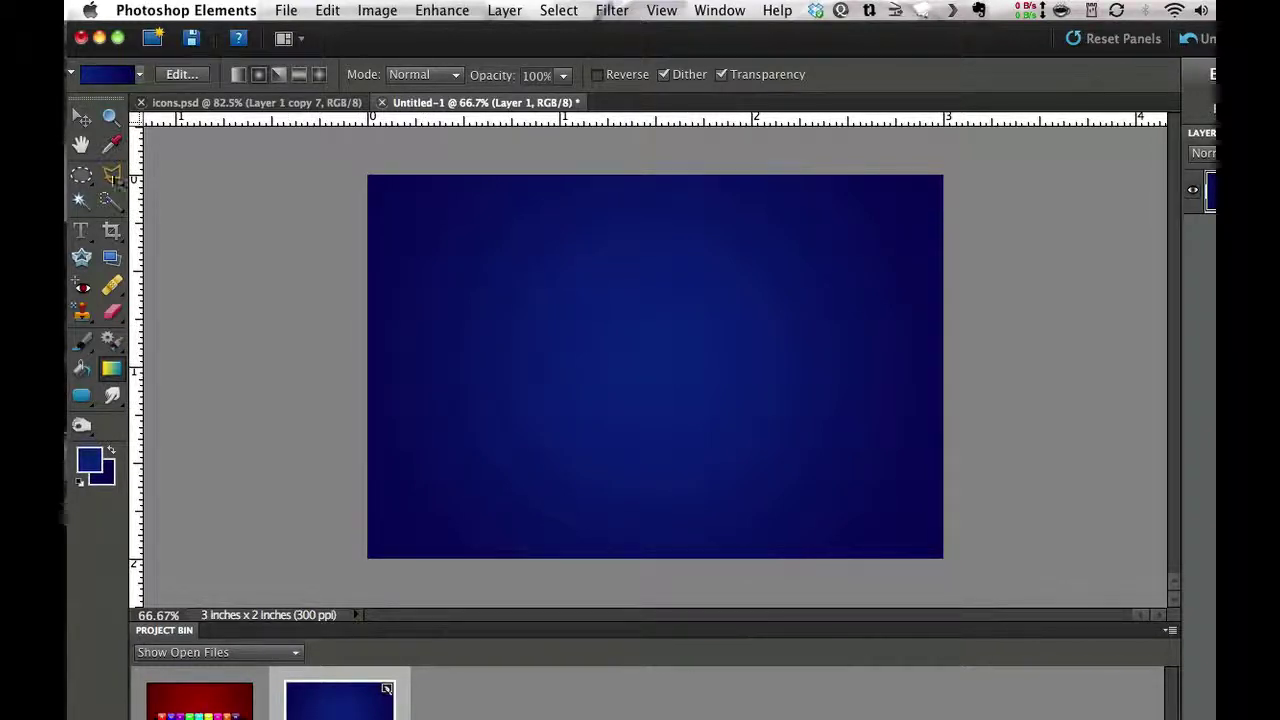
Add a new layer and make a rectangular marquee selection spanning the full canvas width across its lower half
{"action": "left_click", "coordinate": [80, 178]}
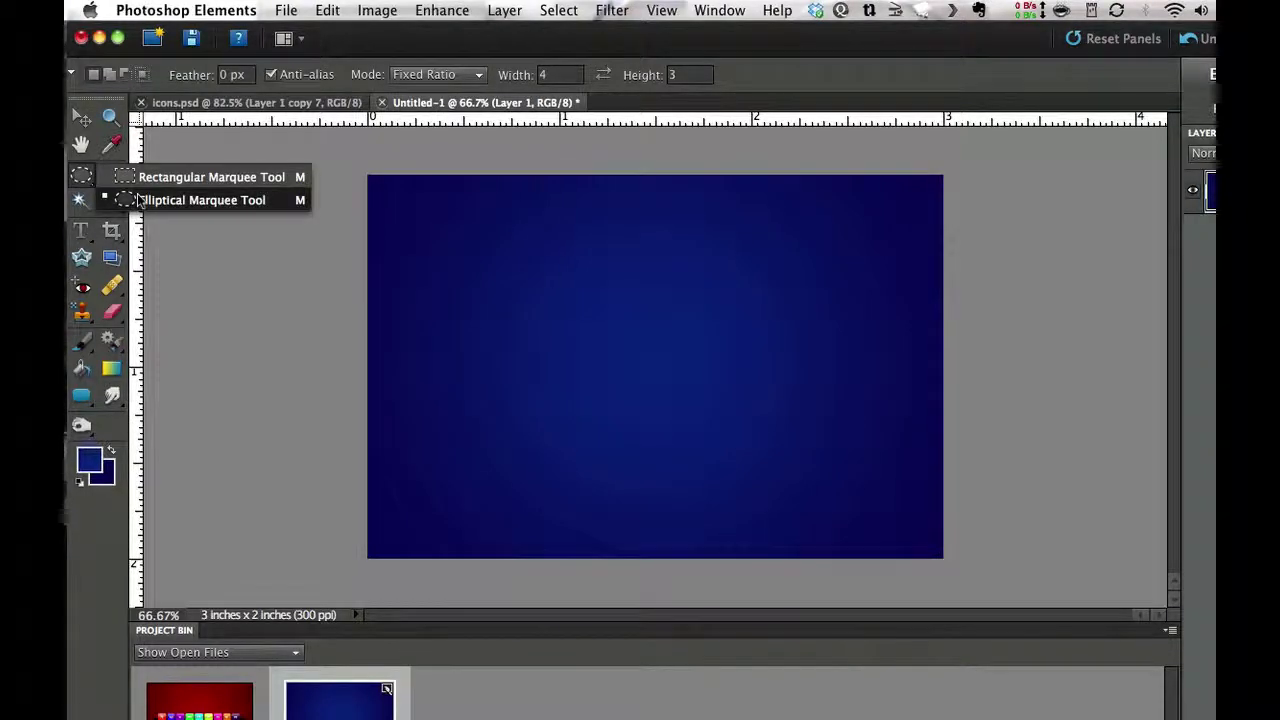
{"action": "left_click", "coordinate": [177, 177]}
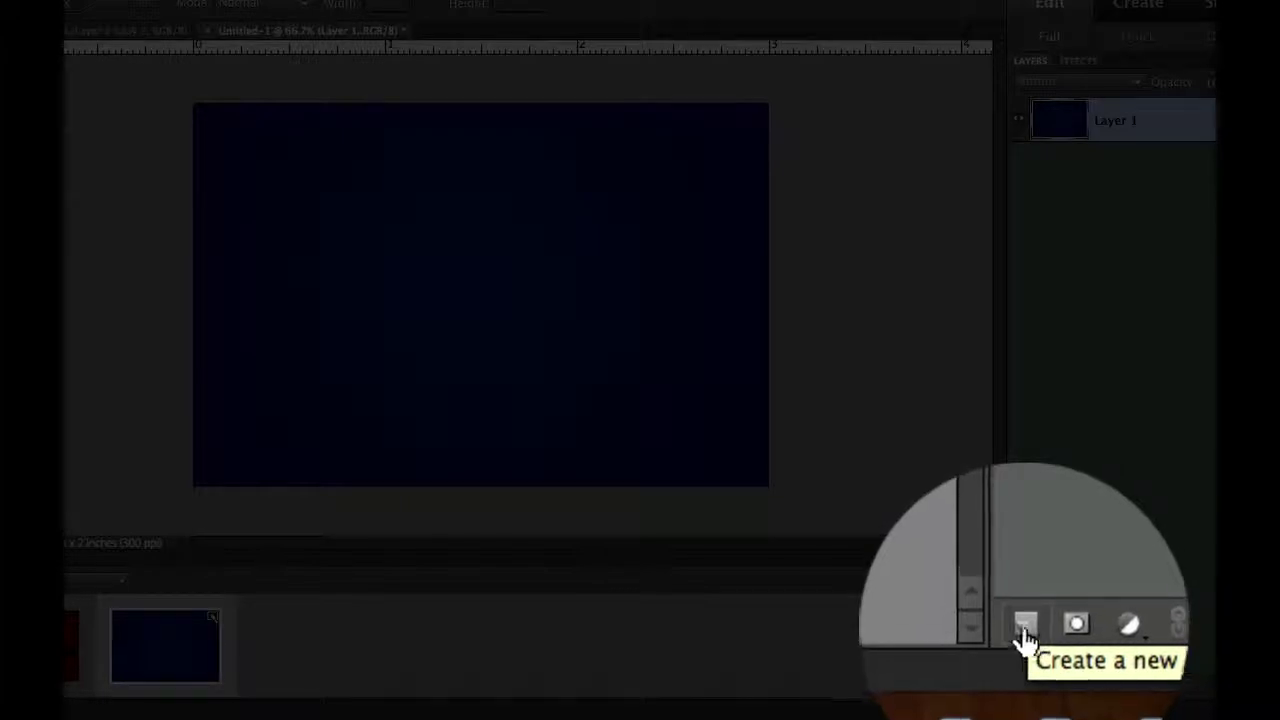
{"action": "left_click", "coordinate": [1028, 638]}
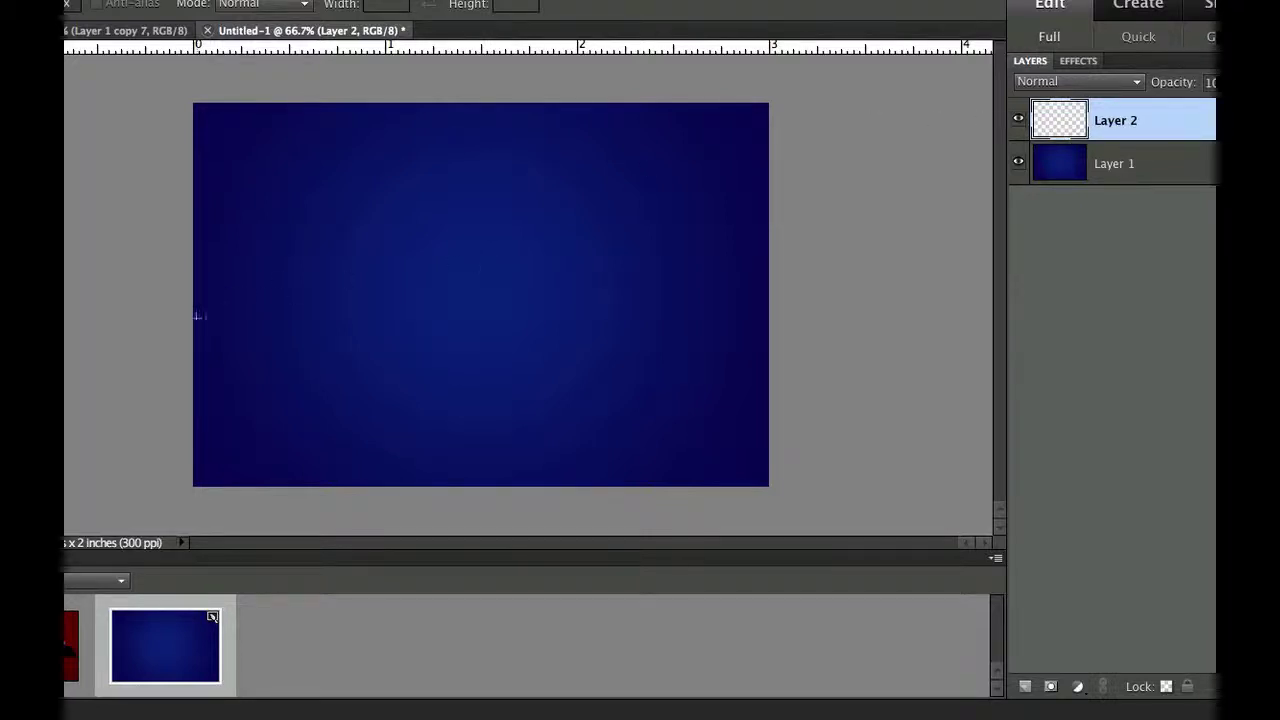
{"action": "left_click_drag", "start_coordinate": [194, 325], "coordinate": [776, 404]}
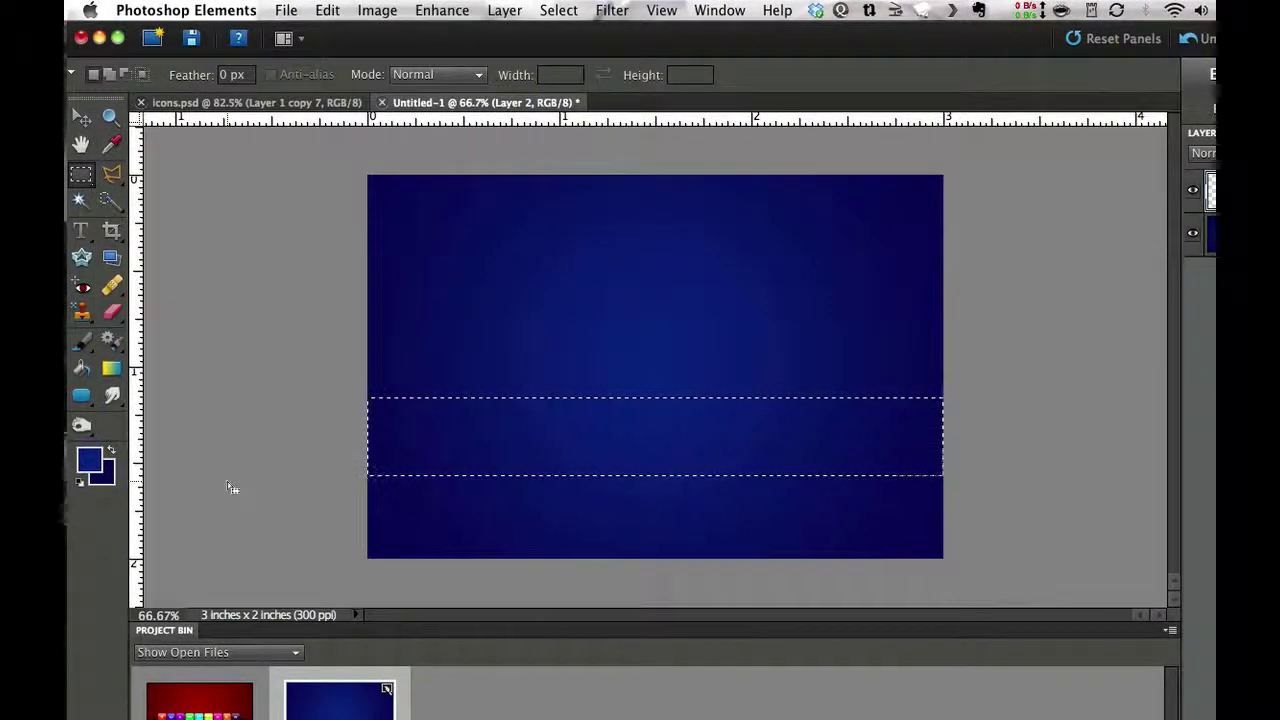
Restore the default black and white colours, fill the selected band with black and deselect it
{"action": "key", "text": "d"}
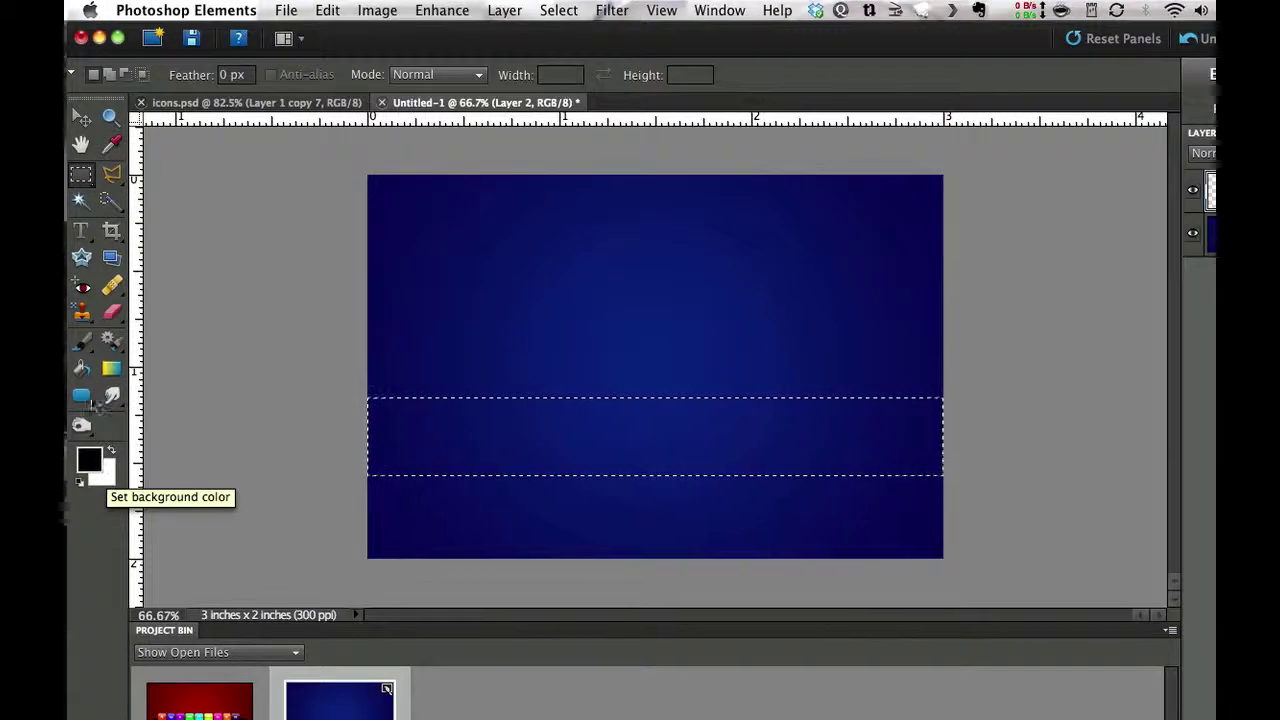
{"action": "left_click", "coordinate": [81, 368]}
{"action": "left_click", "coordinate": [505, 446]}
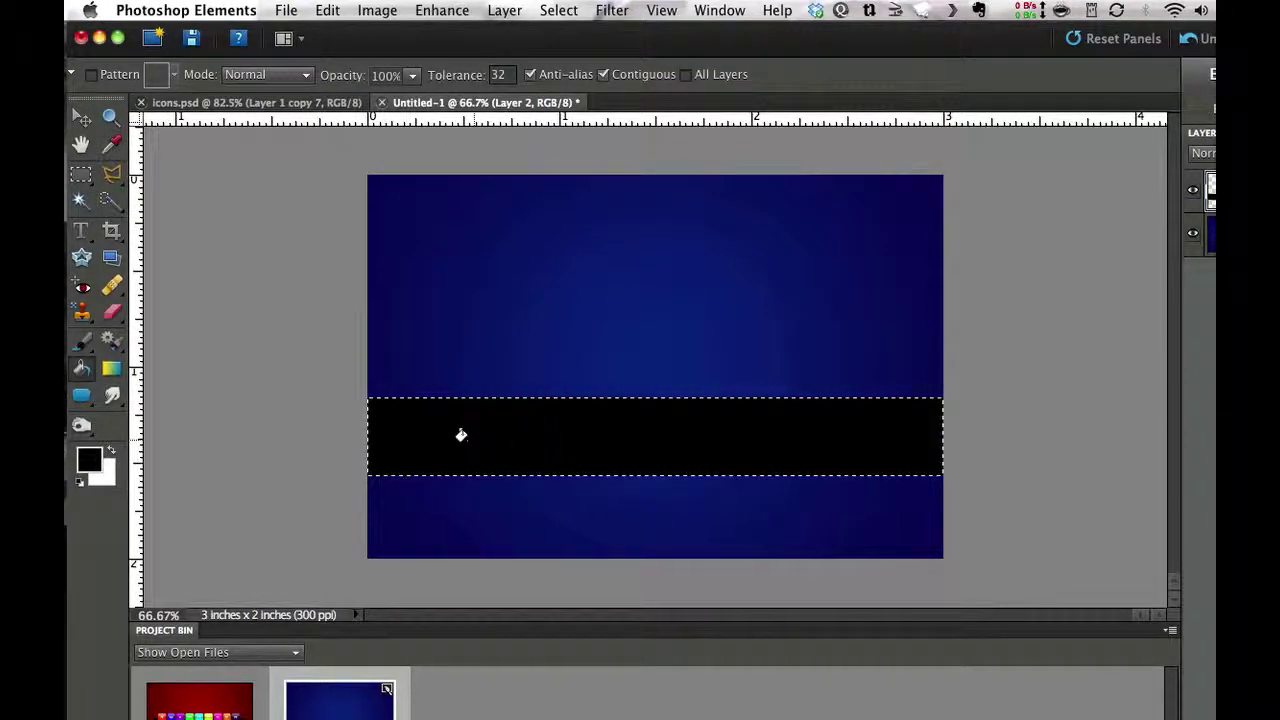
{"action": "key", "text": "super+d"}
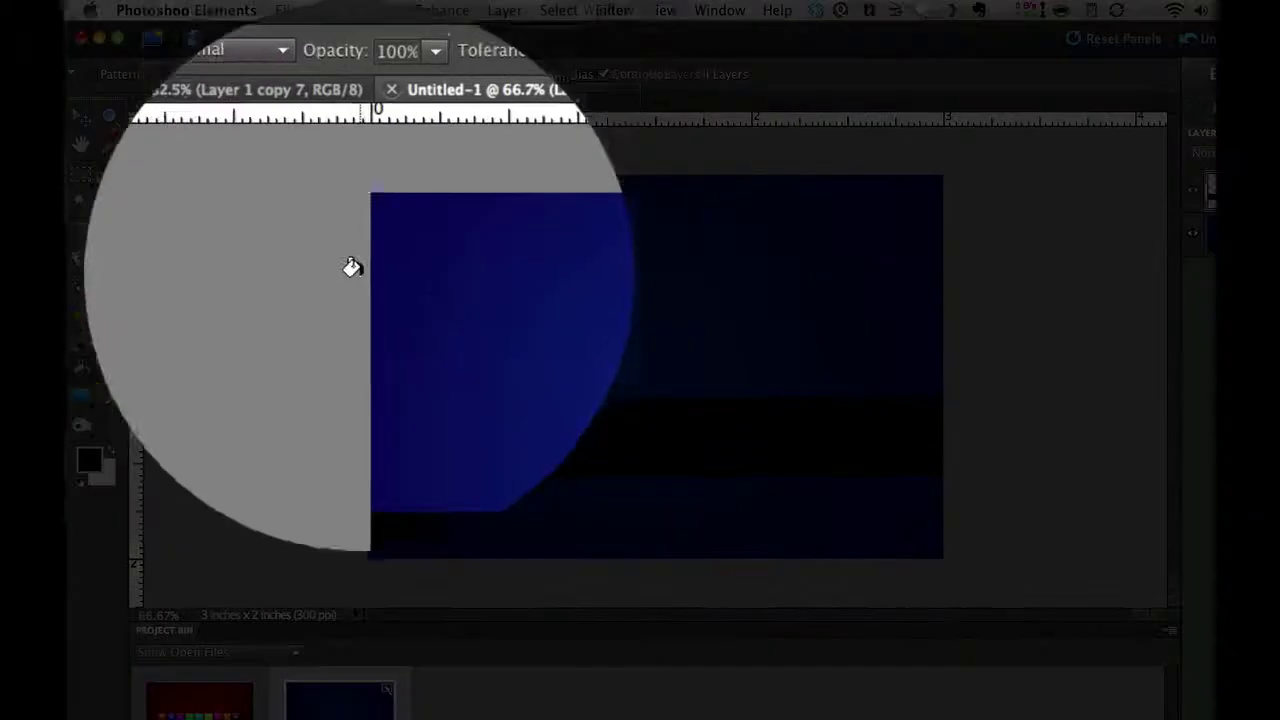
Apply a Perspective transform to the black band, pulling its upper corners inward to form a shelf
{"action": "left_click", "coordinate": [370, 14]}
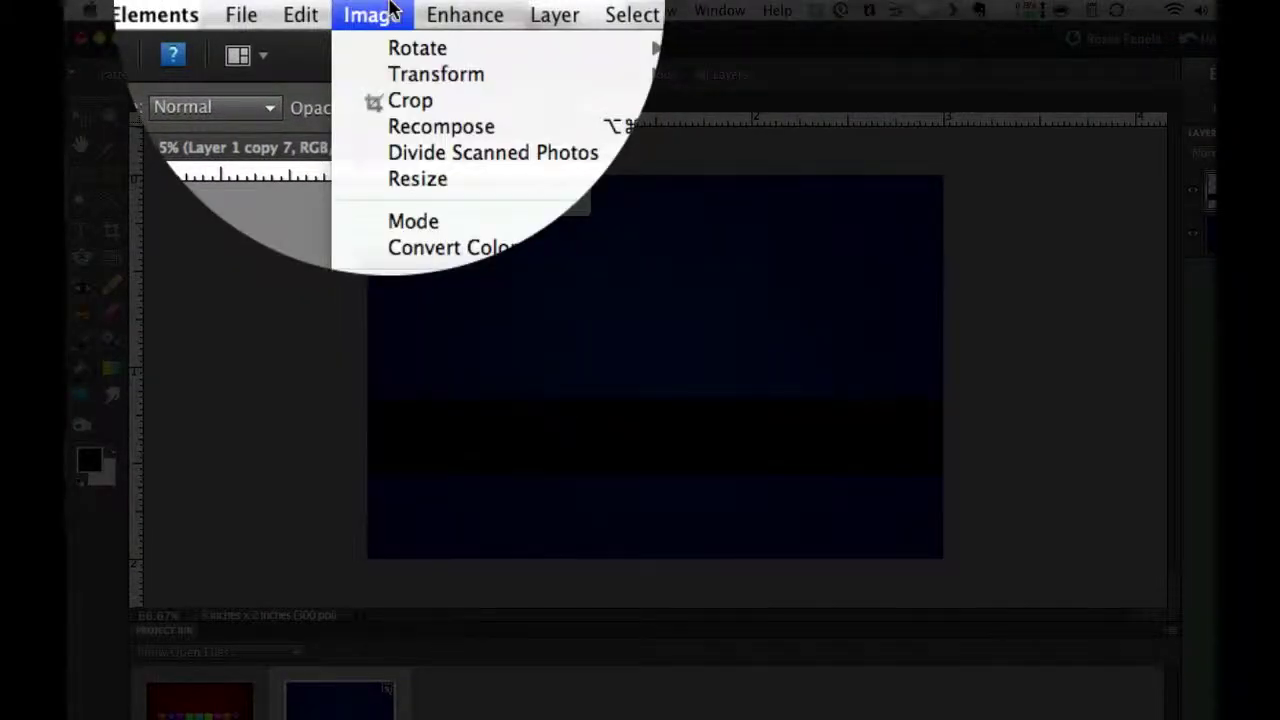
{"action": "mouse_move", "coordinate": [460, 74]}
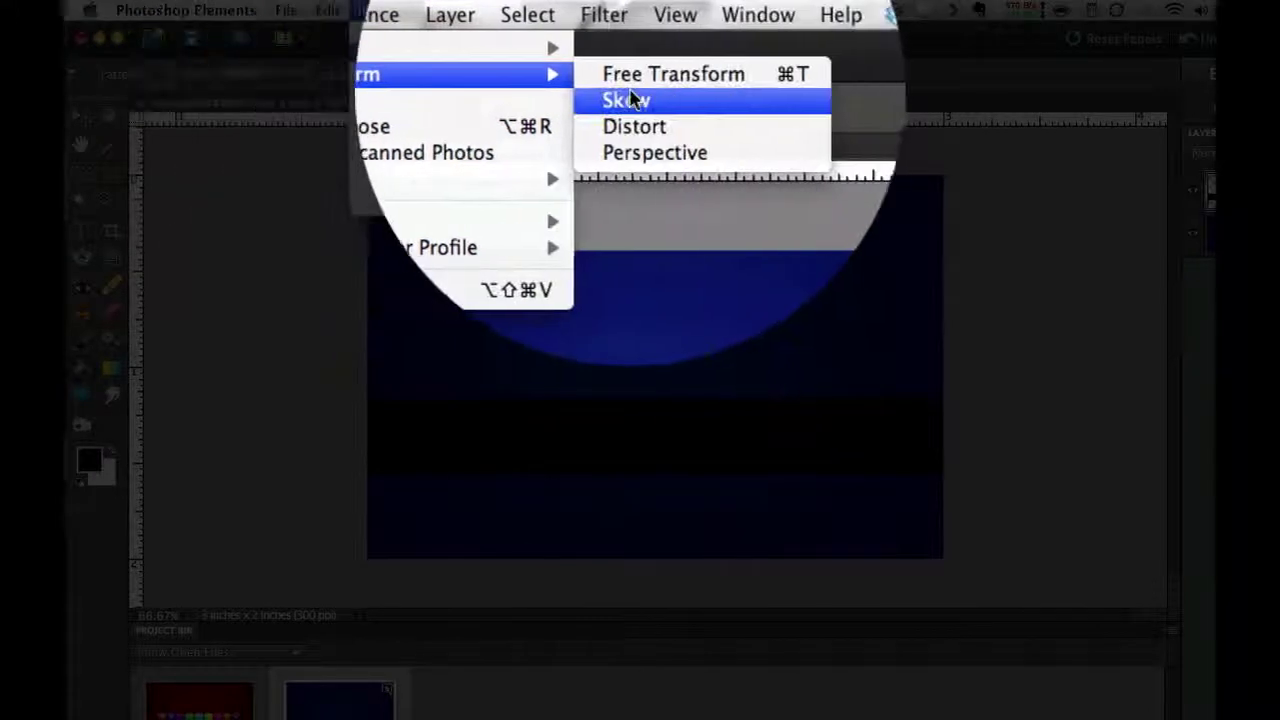
{"action": "left_click", "coordinate": [633, 153]}
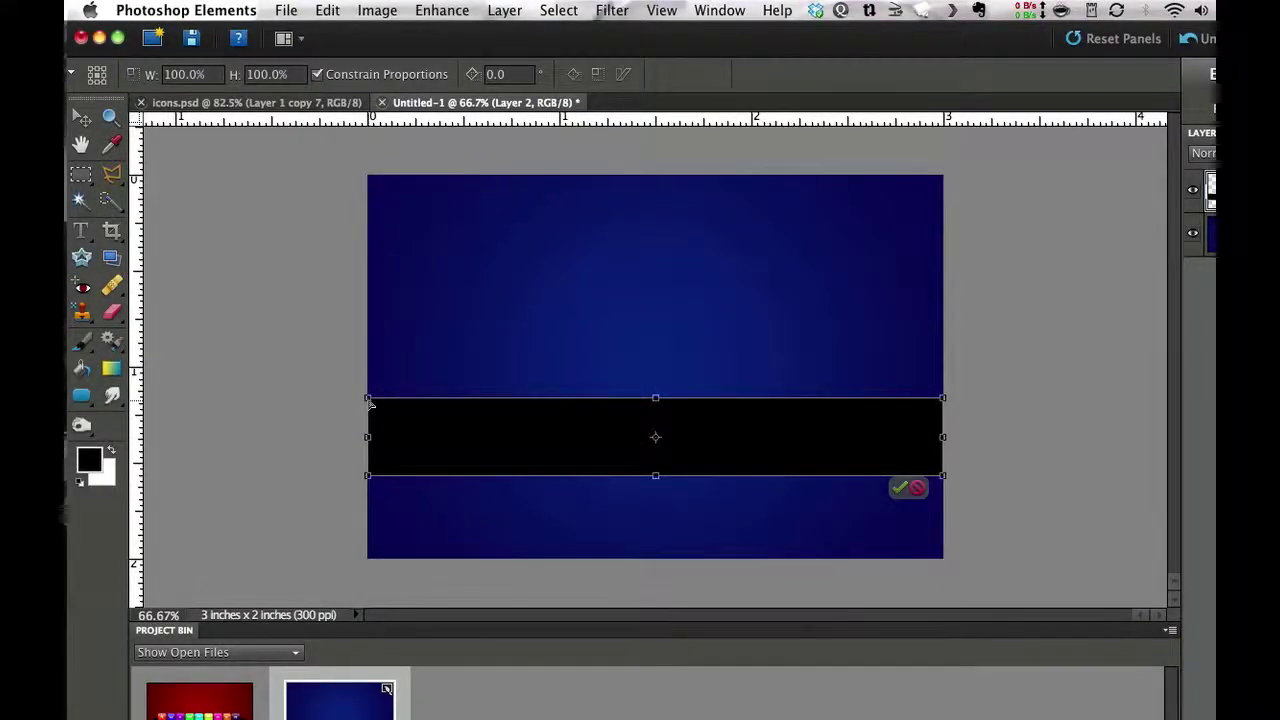
{"action": "left_click_drag", "start_coordinate": [368, 400], "coordinate": [432, 400]}
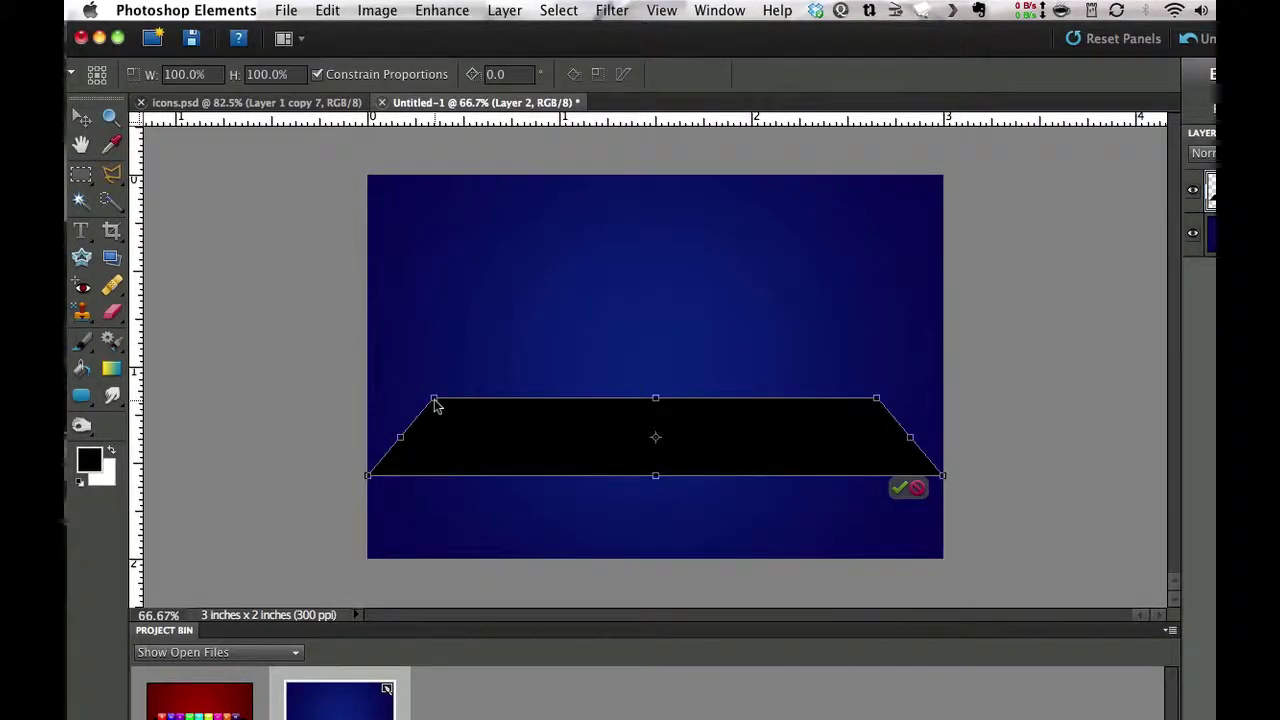
{"action": "key", "text": "Return"}
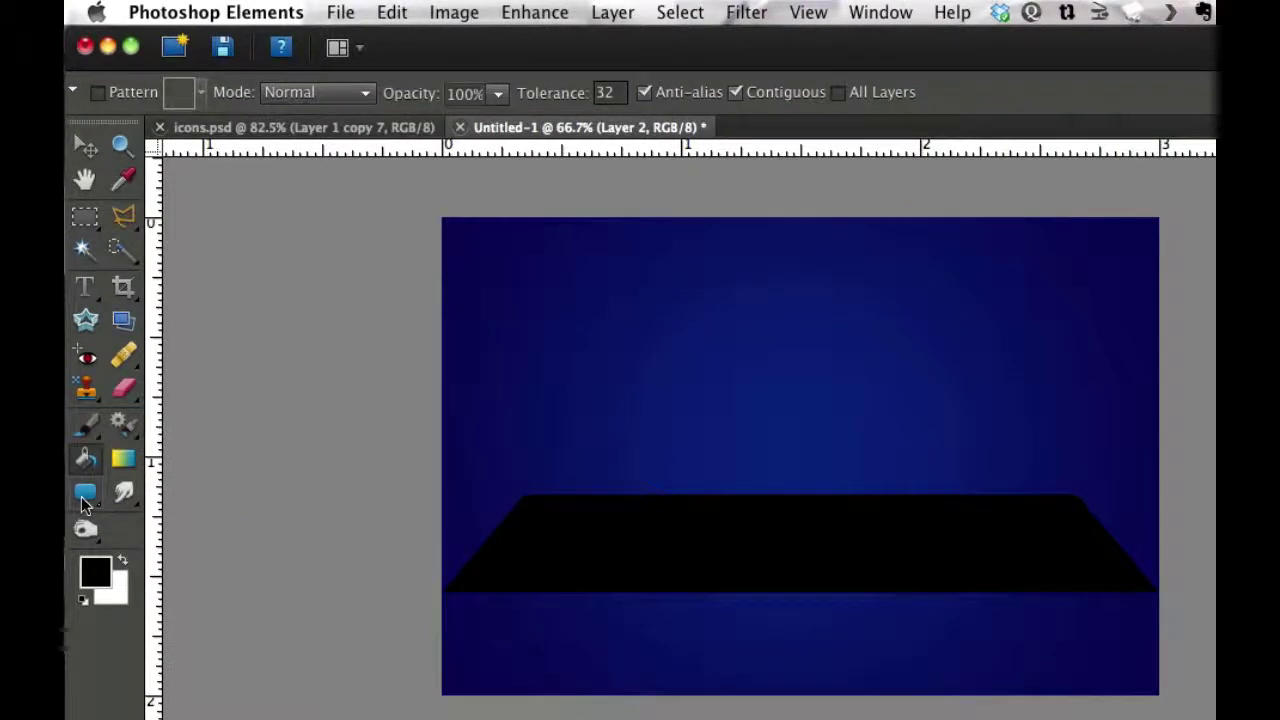
Draw a small square with the Rounded Rectangle tool, radius 10 px, standing on the left end of the shelf
{"action": "left_click", "coordinate": [84, 503]}
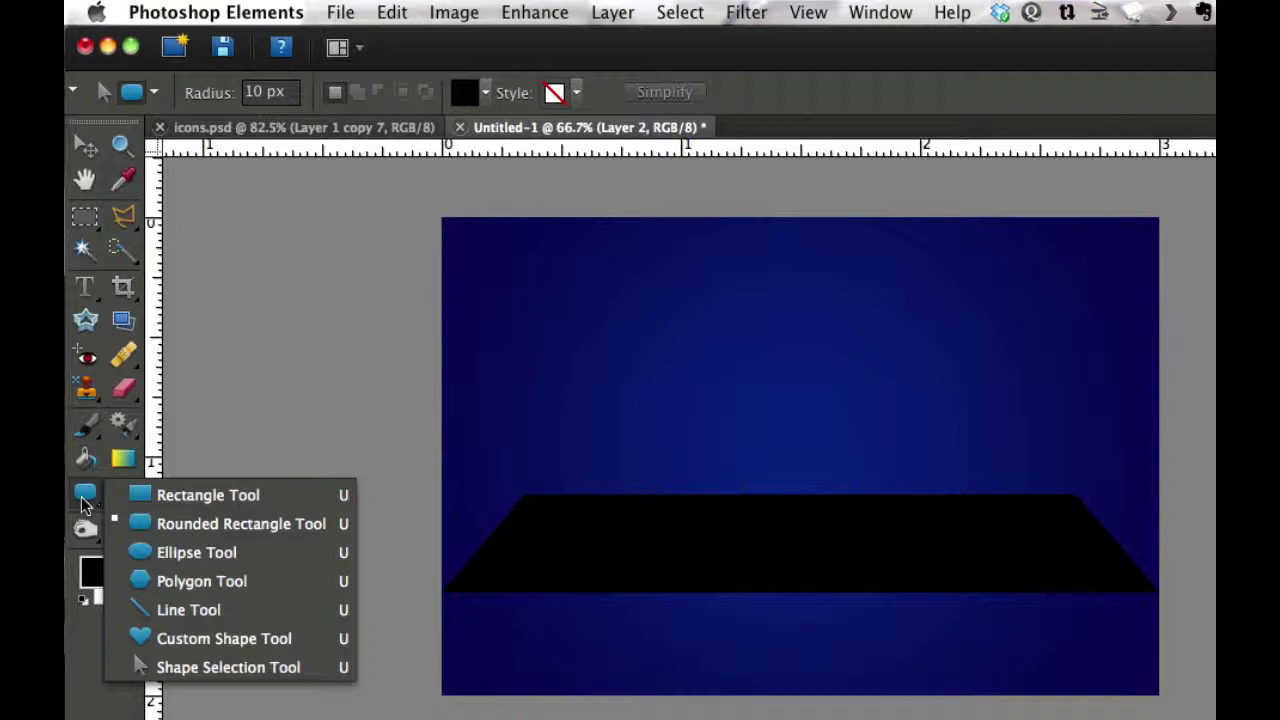
{"action": "left_click", "coordinate": [160, 525]}
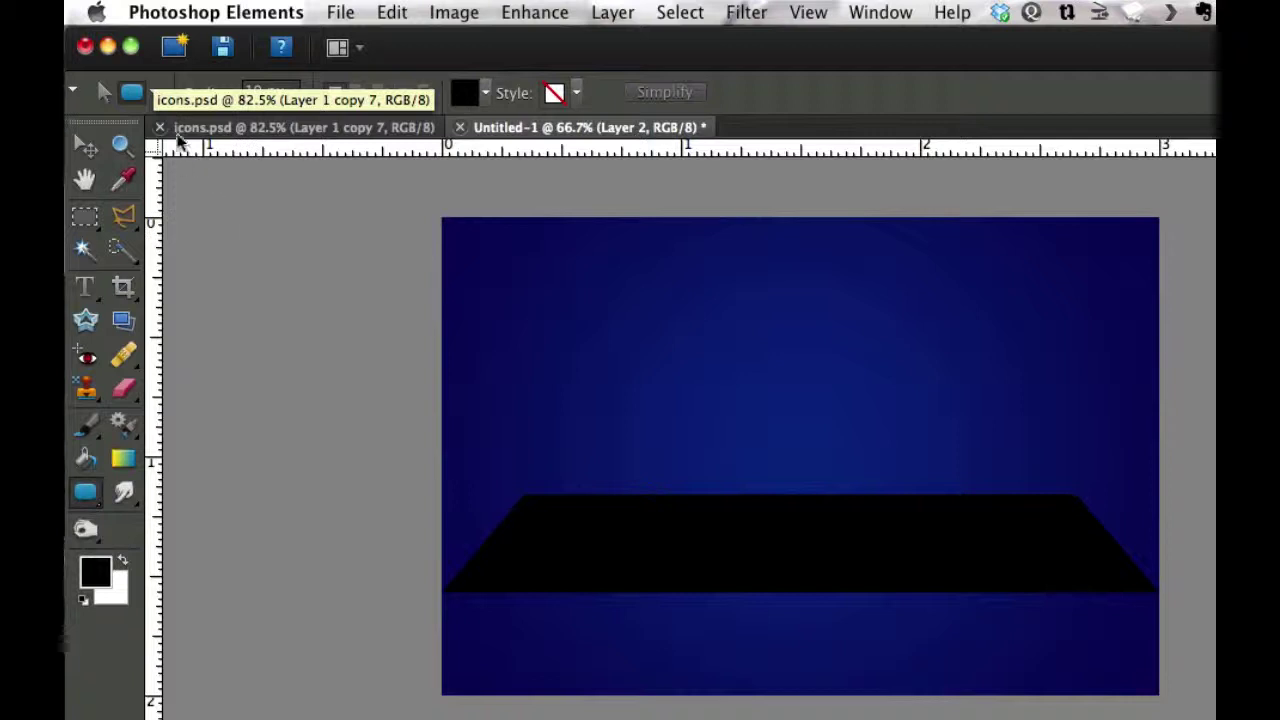
{"action": "left_click", "coordinate": [156, 94]}
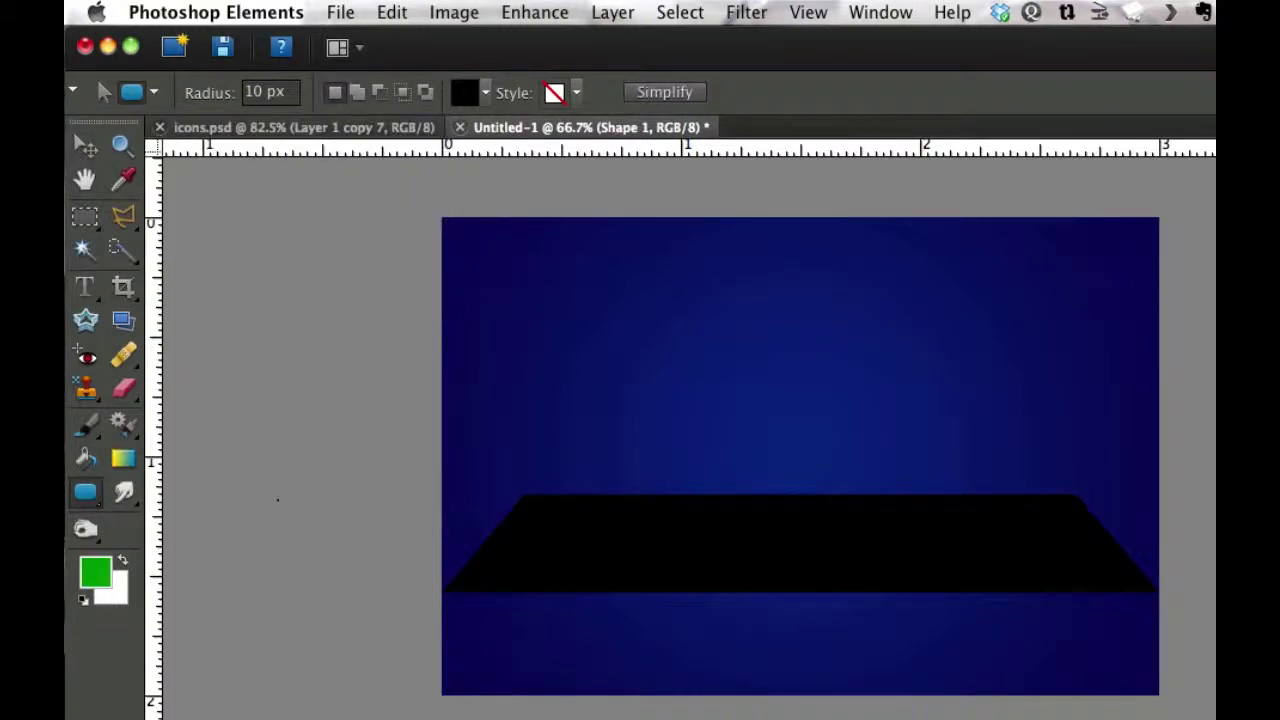
{"action": "left_click_drag", "start_coordinate": [541, 455], "coordinate": [630, 515]}
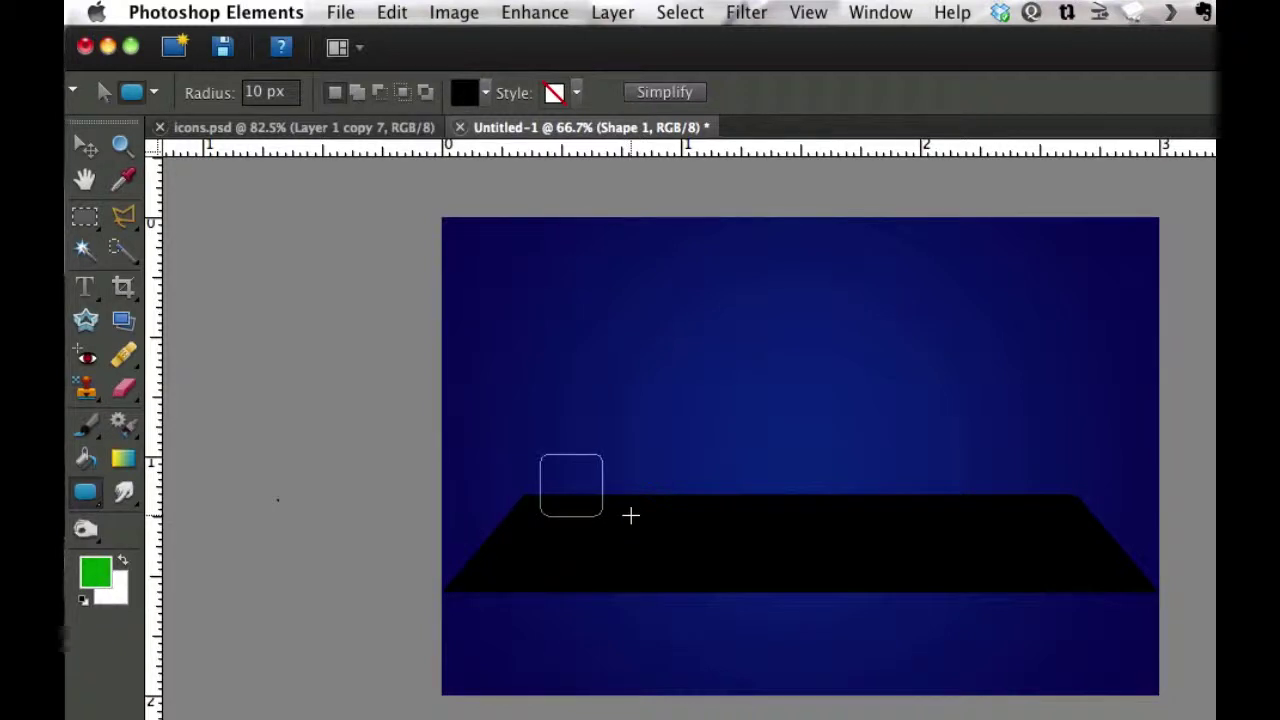
{"action": "left_click_drag", "start_coordinate": [630, 515], "coordinate": [629, 516]}
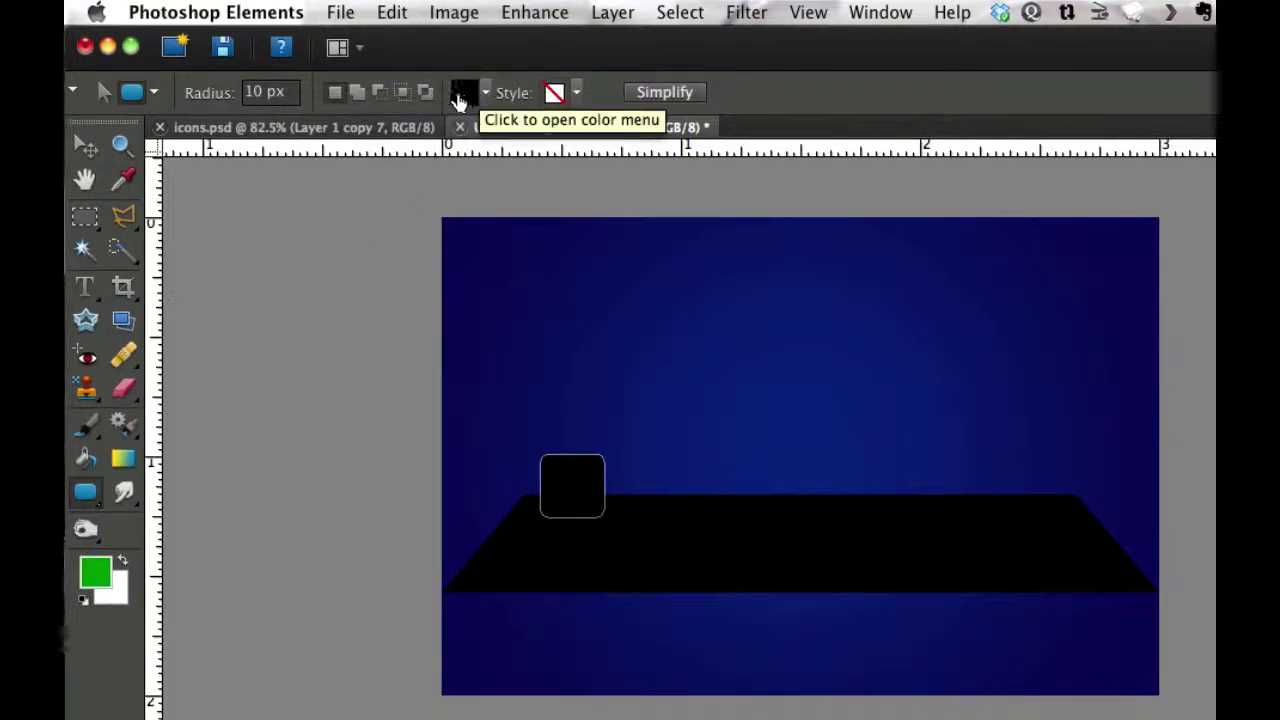
Change the rounded square's fill to green by sampling the current foreground colour
{"action": "left_click", "coordinate": [465, 97]}
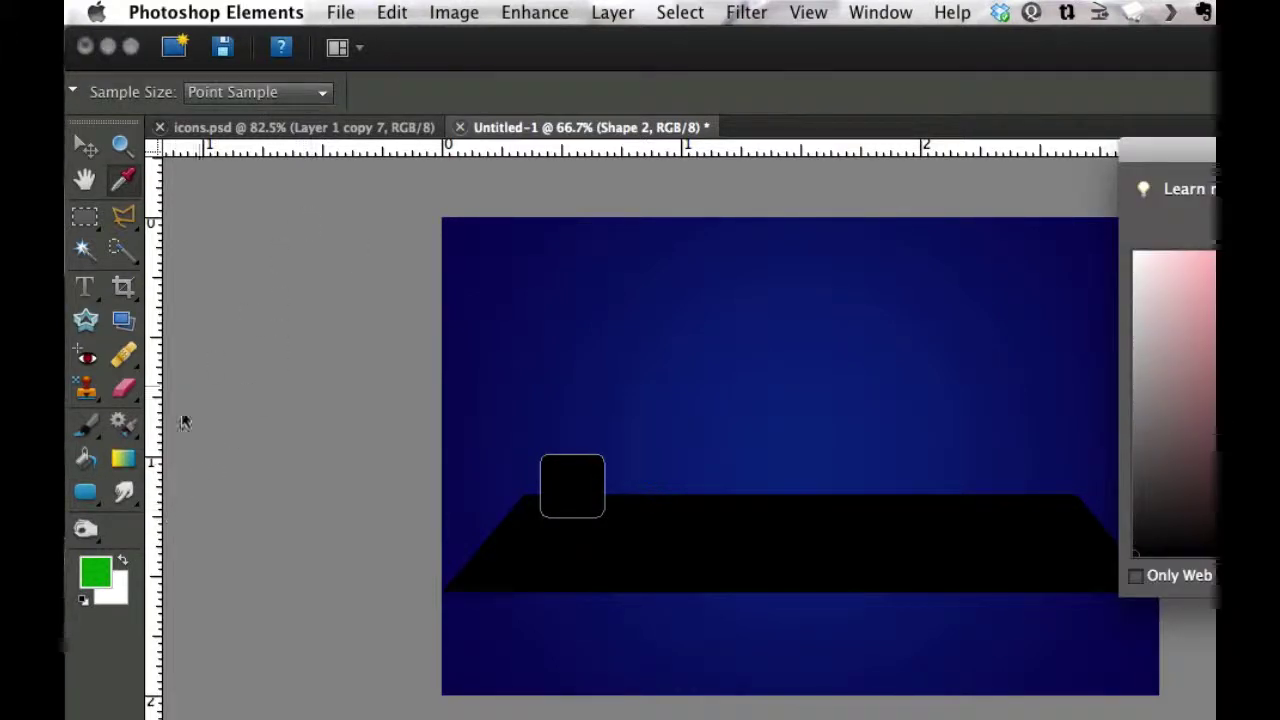
{"action": "left_click", "coordinate": [95, 574]}
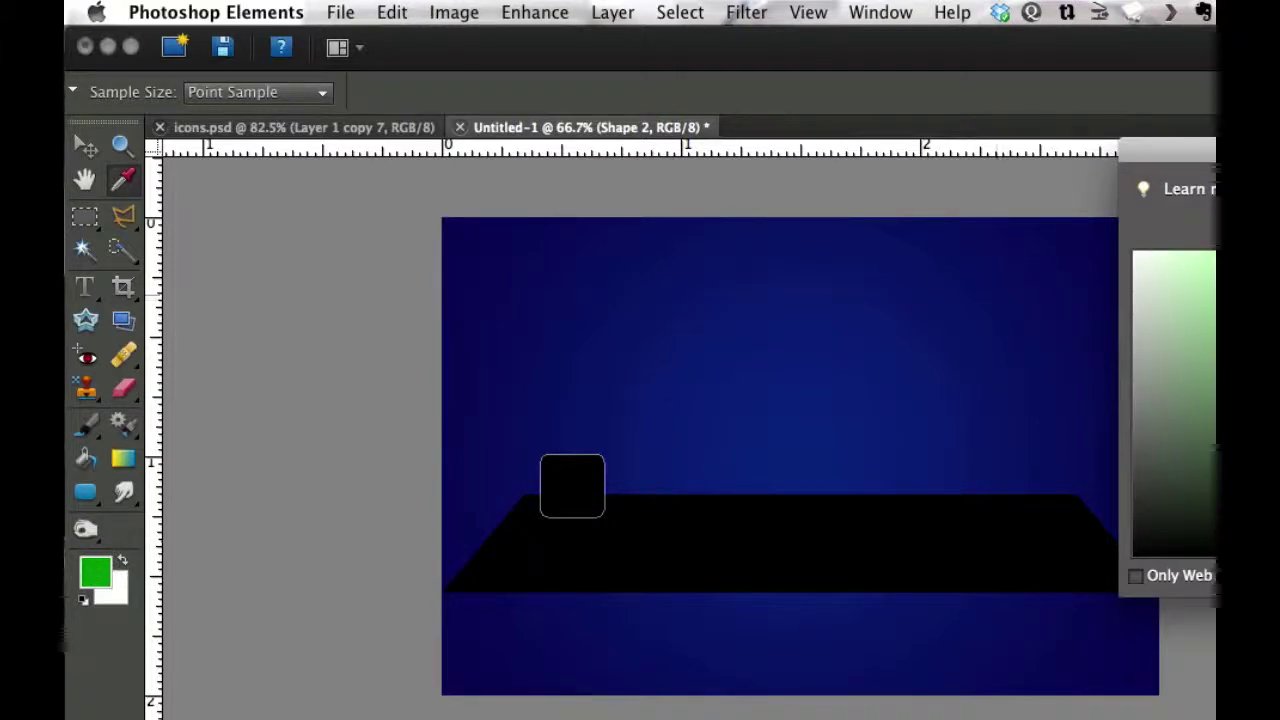
{"action": "key", "text": "Return"}
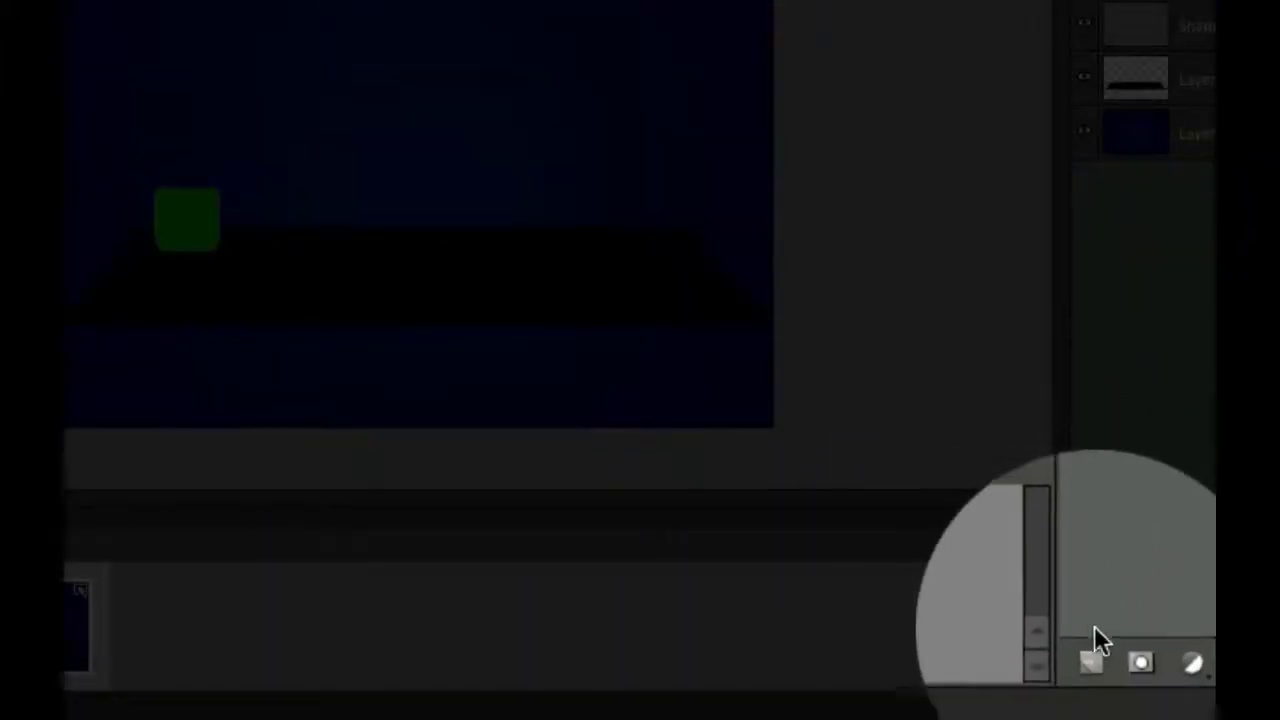
On a new layer, draw an elliptical selection with a fixed 4:3 ratio over the green square, wider than the square
{"action": "left_click", "coordinate": [1093, 640]}
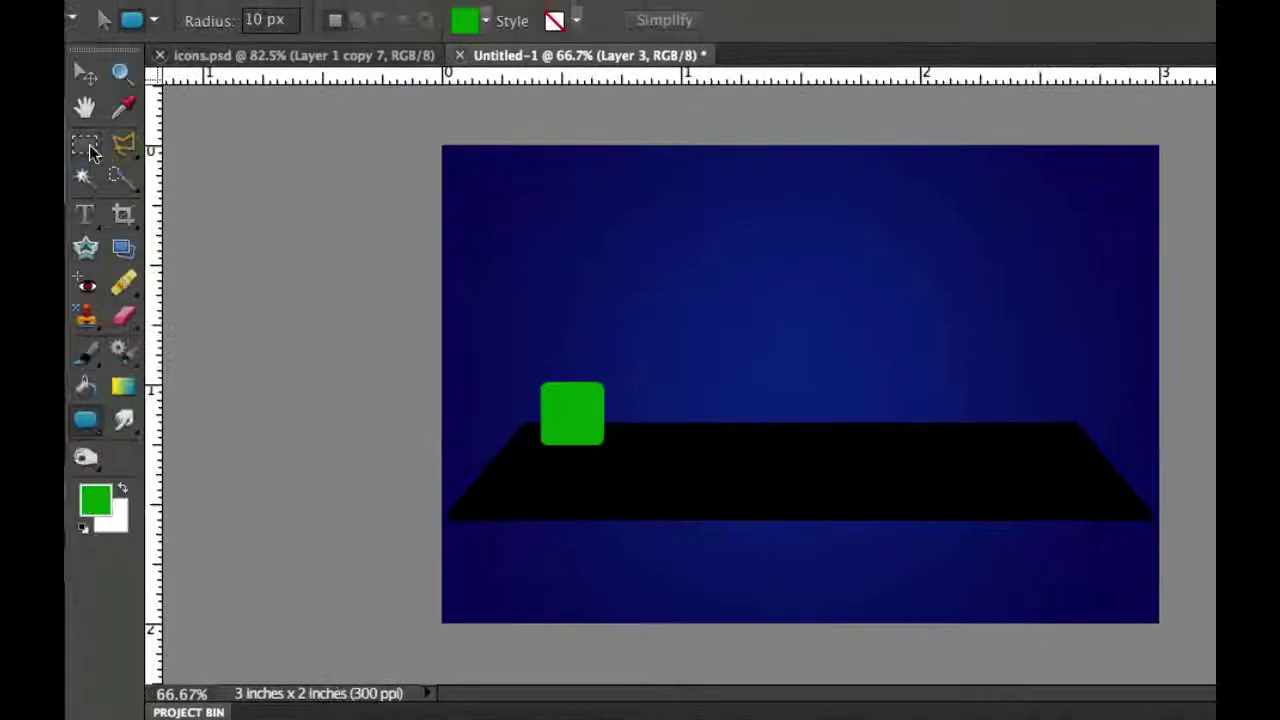
{"action": "left_click", "coordinate": [86, 148]}
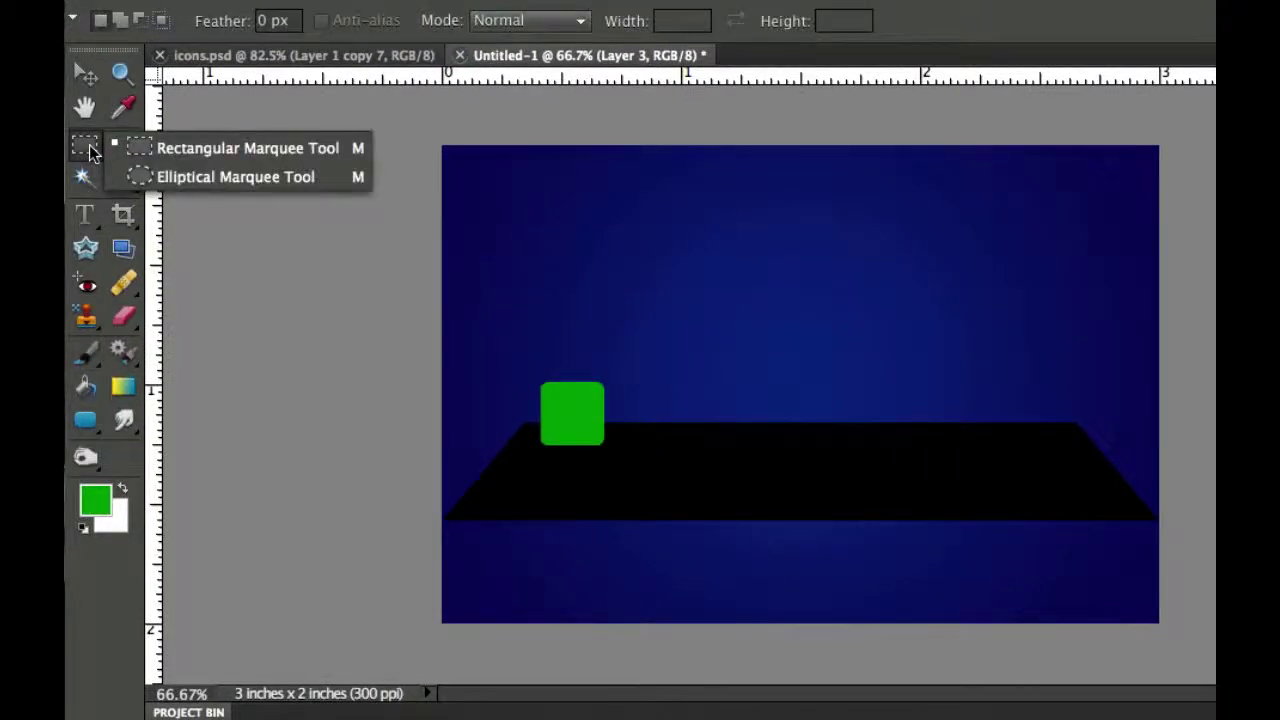
{"action": "left_click", "coordinate": [137, 178]}
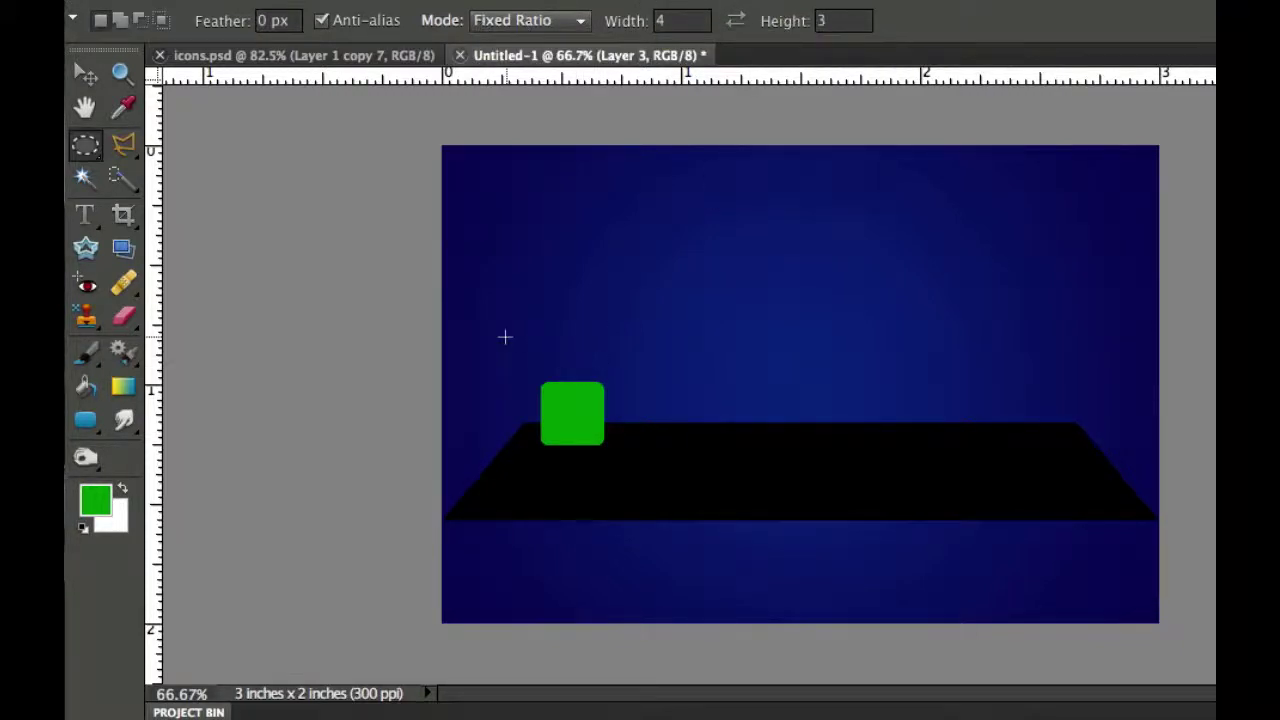
{"action": "left_click_drag", "start_coordinate": [588, 357], "coordinate": [798, 443]}
Nudge the elliptical selection up and slightly left until its lower edge crosses the green square just above mid-height
{"action": "key", "text": "Up"}
{"action": "key", "text": "Up"}
{"action": "key", "text": "Up"}
{"action": "key", "text": "Up"}
{"action": "key", "text": "Up"}
{"action": "key", "text": "Up"}
{"action": "key", "text": "Up"}
{"action": "key", "text": "Up"}
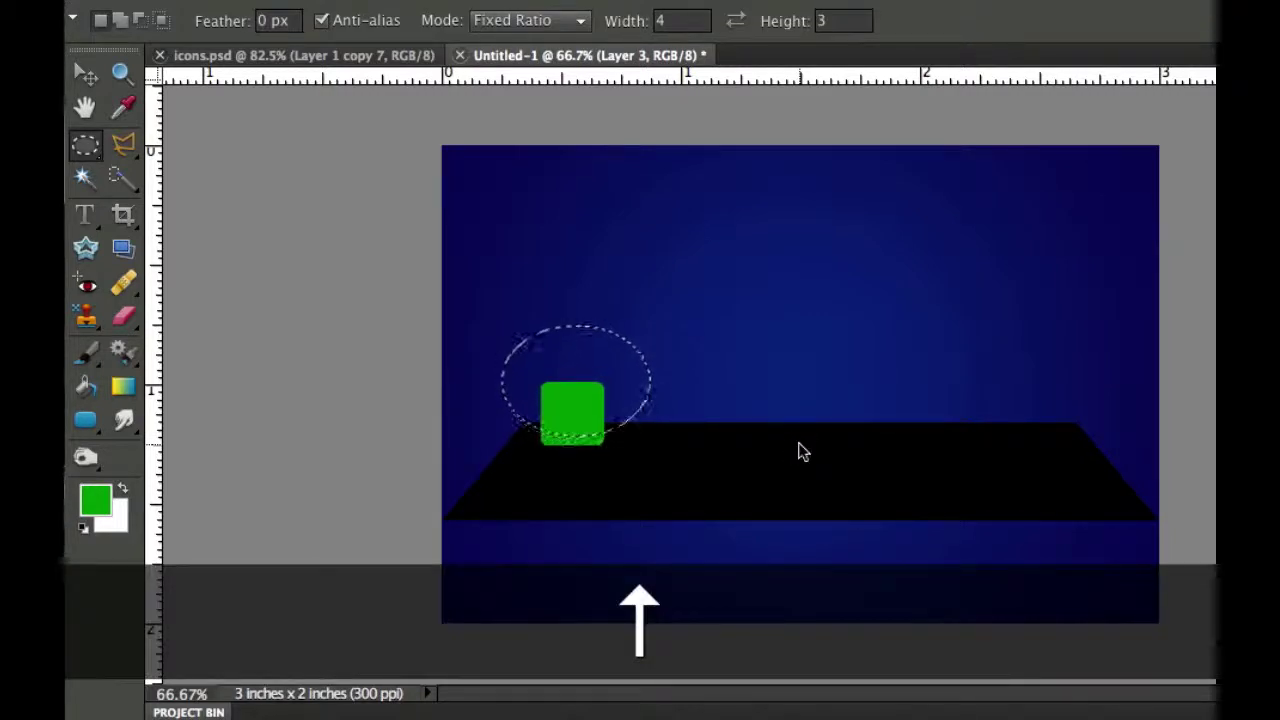
{"action": "key", "text": "Up"}
{"action": "key", "text": "Up"}
{"action": "key", "text": "Up"}
{"action": "key", "text": "Up"}
{"action": "key", "text": "Up"}
{"action": "key", "text": "Up"}
{"action": "key", "text": "Up"}
{"action": "key", "text": "Up"}
{"action": "key", "text": "Up"}
{"action": "key", "text": "Up"}
{"action": "key", "text": "Up"}
{"action": "key", "text": "Up"}
{"action": "key", "text": "Up"}
{"action": "key", "text": "Up"}
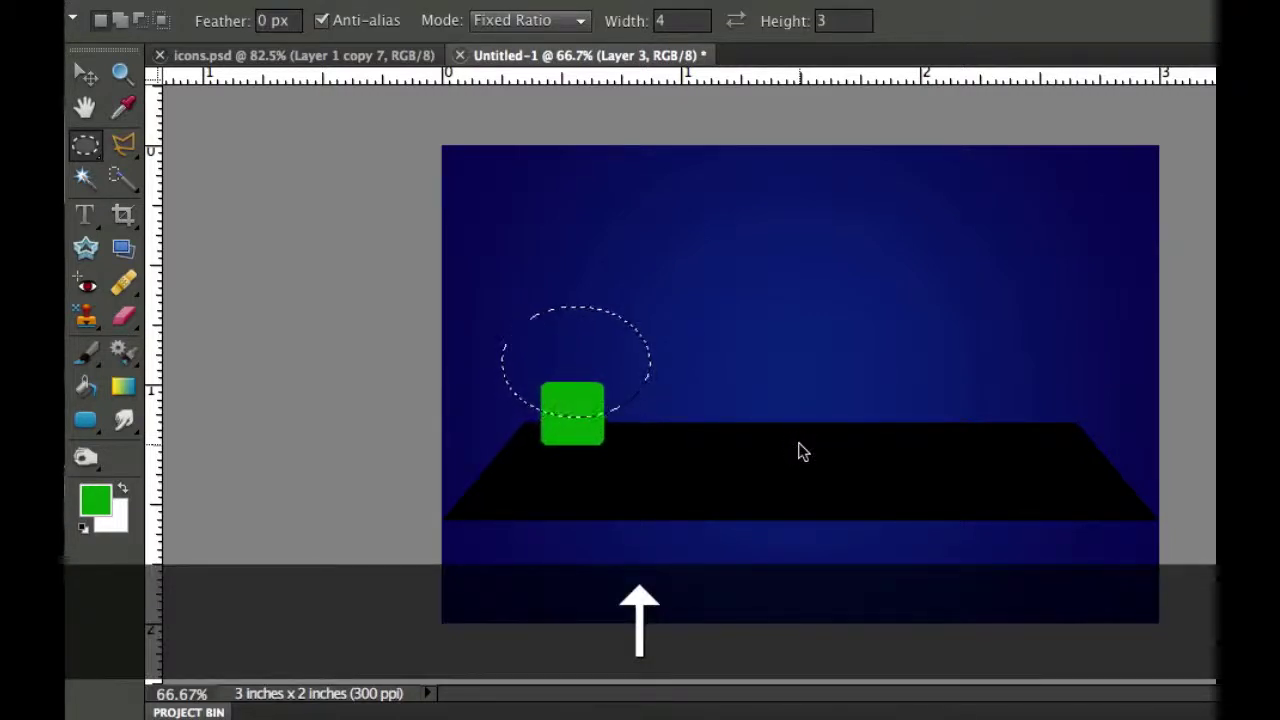
{"action": "key", "text": "Left"}
{"action": "key", "text": "Left"}
{"action": "key", "text": "Left"}
{"action": "key", "text": "Left"}
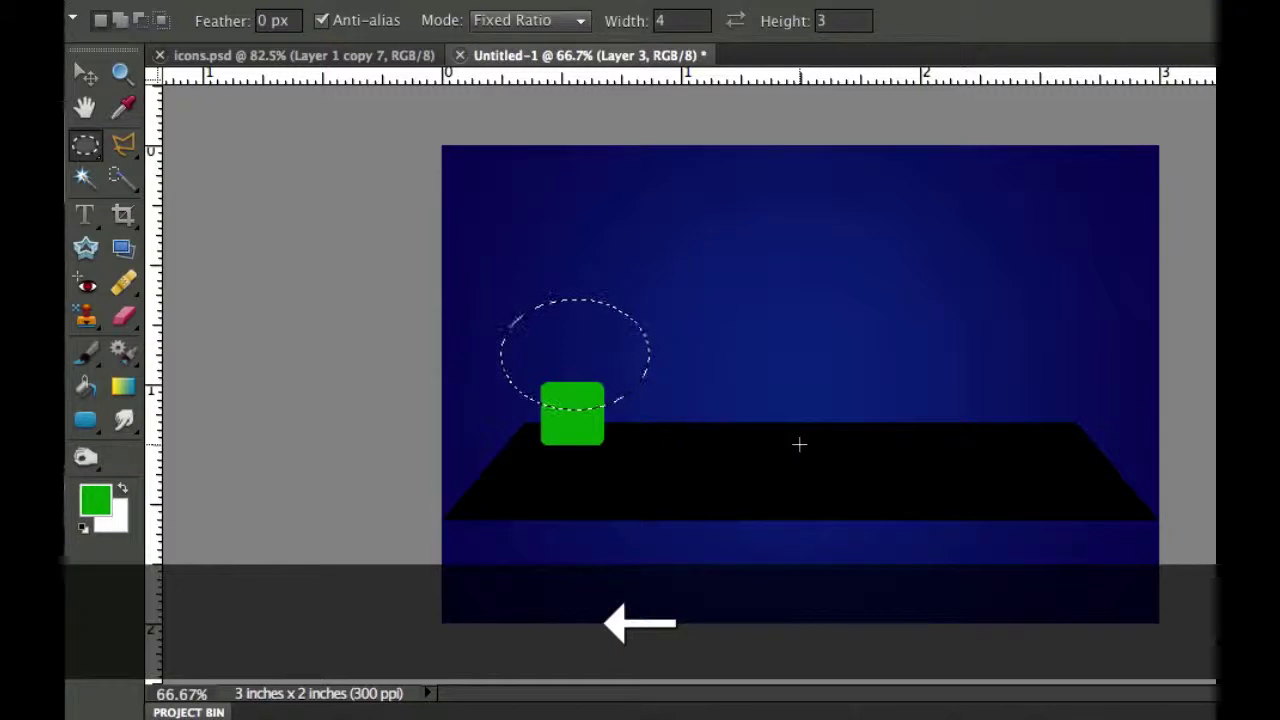
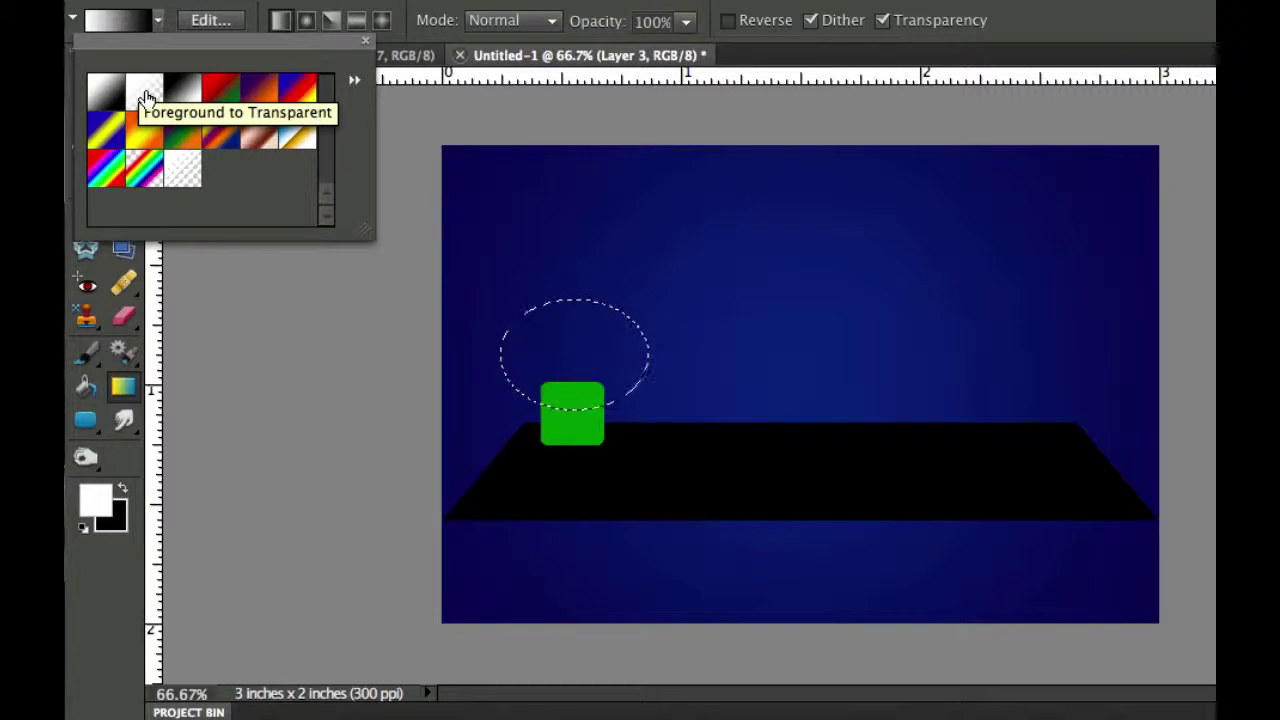
Fill the elliptical selection with repeated downward linear gradients from white to transparent, using the Foreground to Transparent preset
{"action": "left_click", "coordinate": [146, 97]}
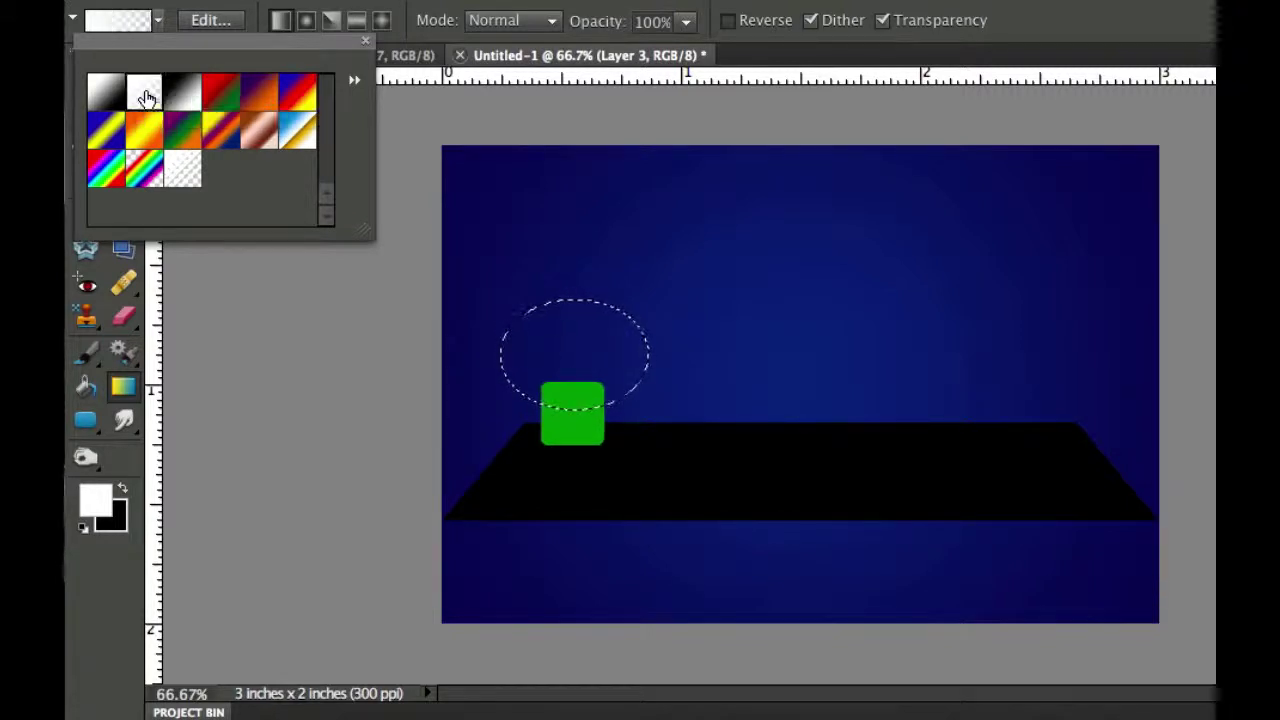
{"action": "left_click", "coordinate": [568, 251]}
{"action": "left_click_drag", "start_coordinate": [568, 251], "coordinate": [572, 422]}
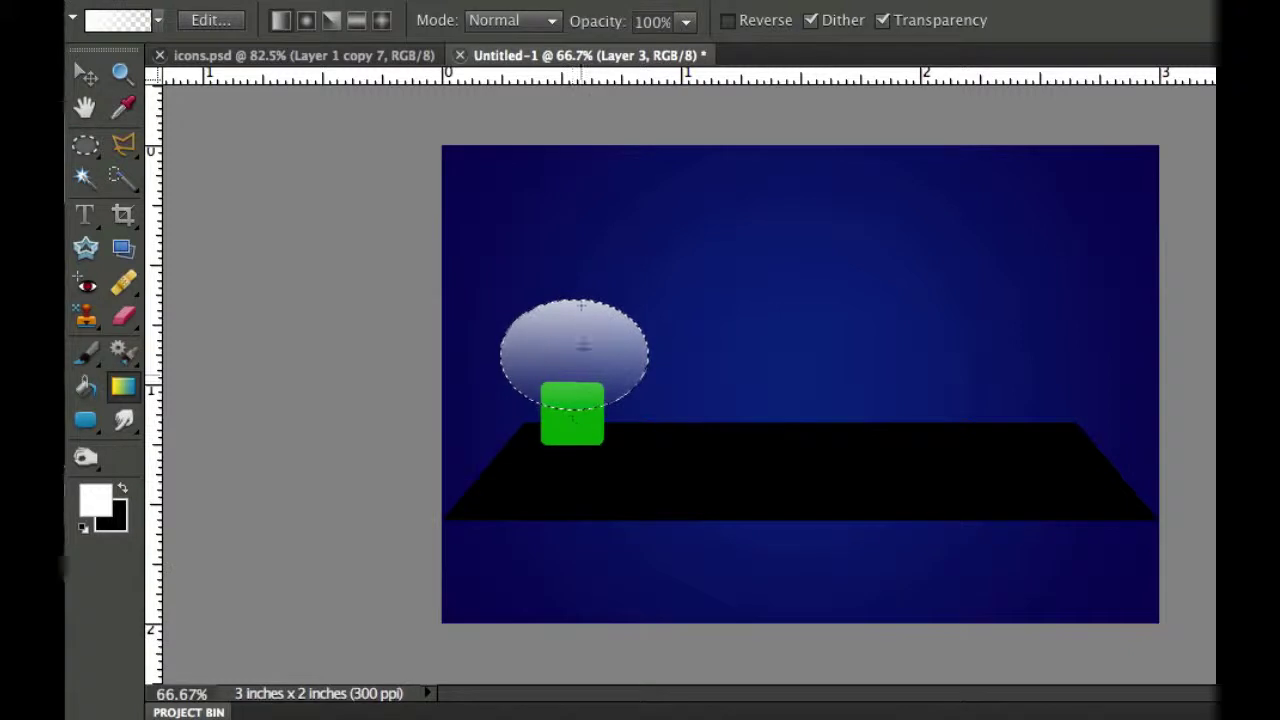
{"action": "left_click_drag", "start_coordinate": [581, 283], "coordinate": [578, 458]}
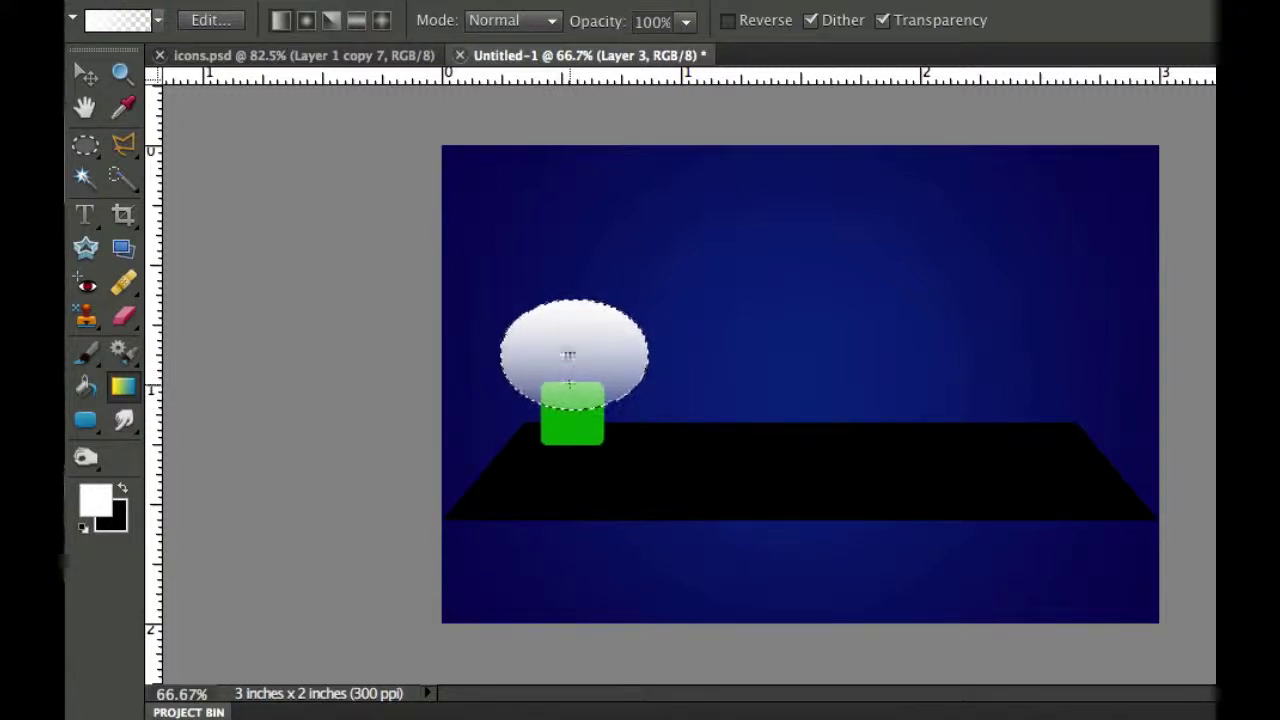
{"action": "key", "text": "shift"}
{"action": "left_click_drag", "start_coordinate": [565, 405], "coordinate": [565, 404]}
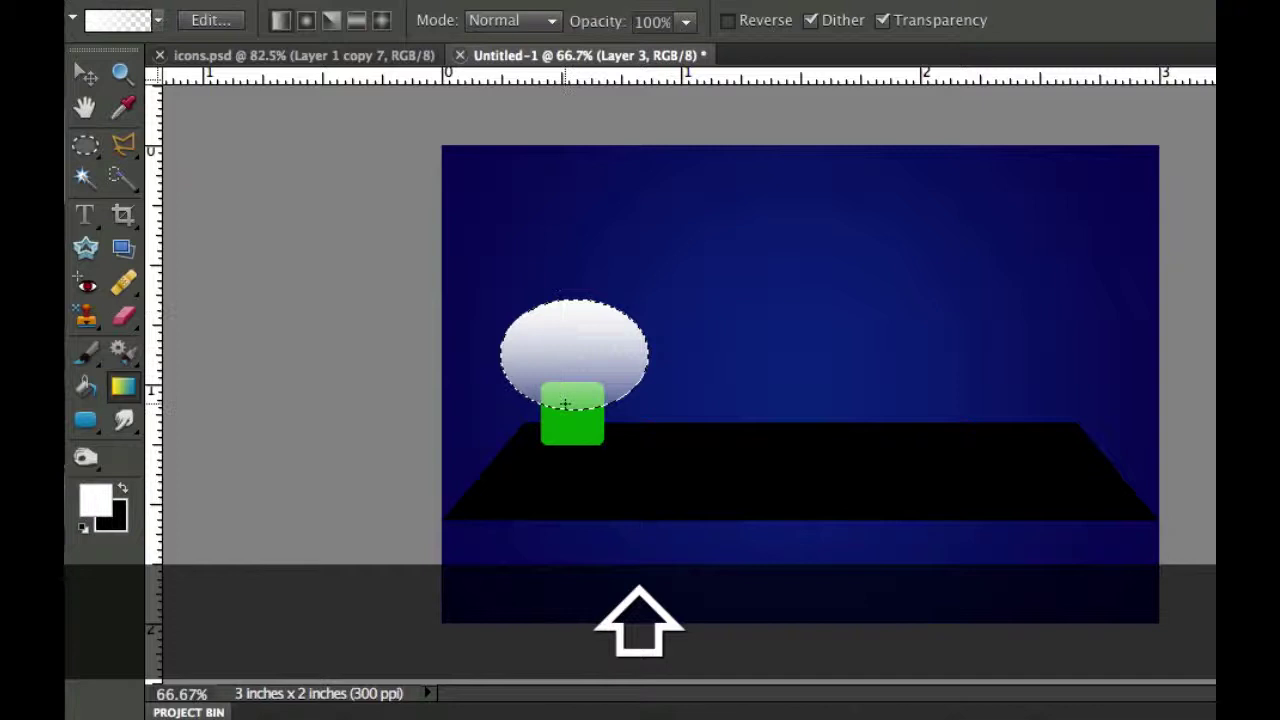
{"action": "key", "text": "shift"}
{"action": "left_click_drag", "start_coordinate": [580, 280], "coordinate": [565, 419]}
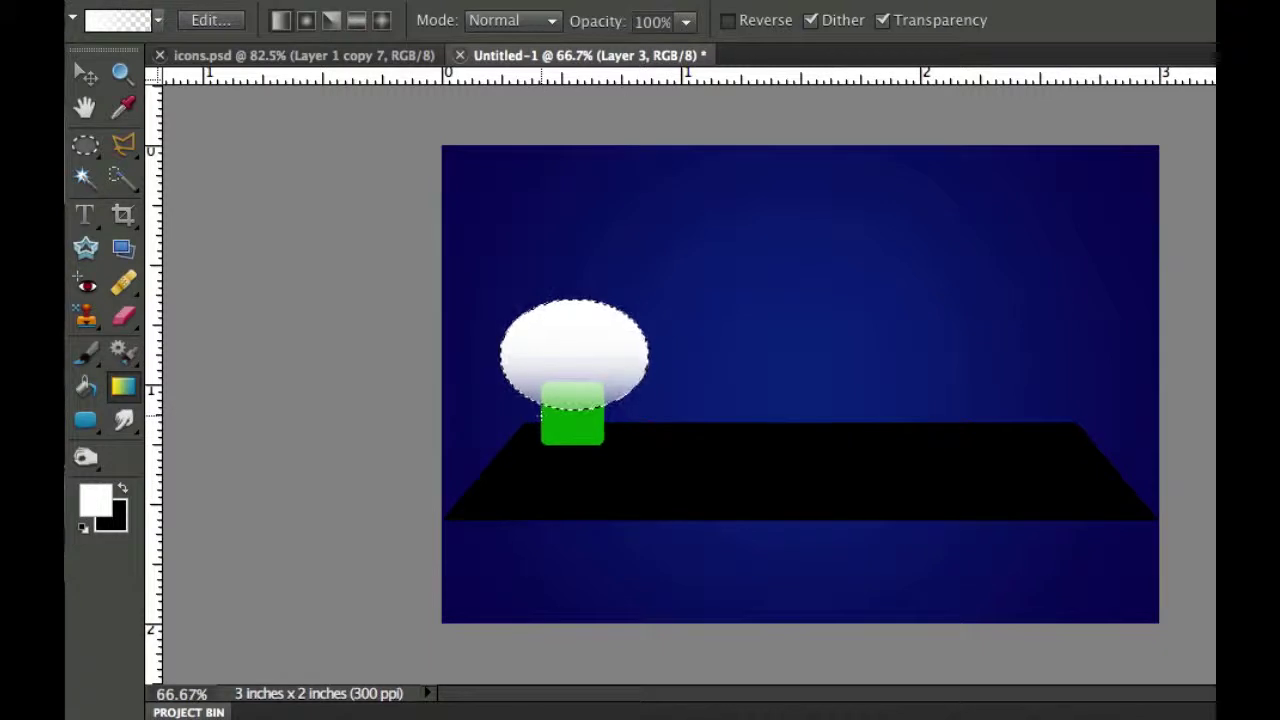
Invert the selection, apply a black-to-transparent gradient downward outside the ellipse to shade the lower part of the square, and deselect
{"action": "key", "text": "super+shift"}
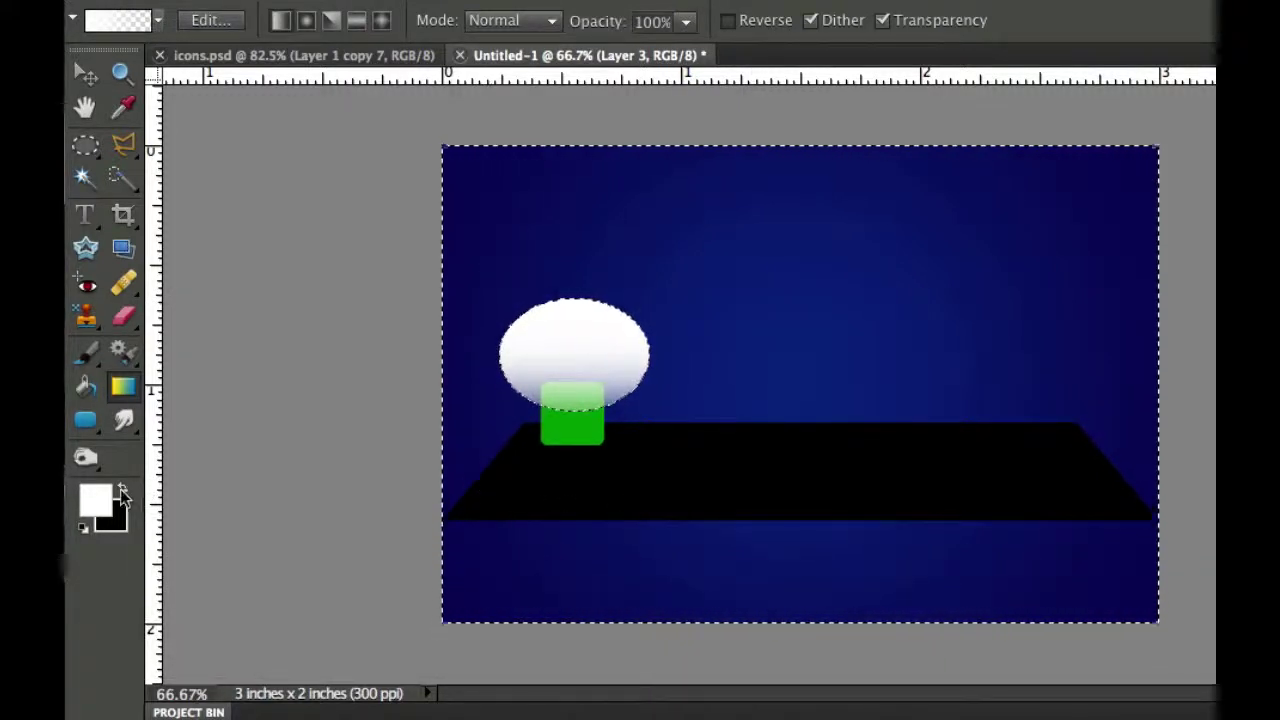
{"action": "key", "text": "x"}
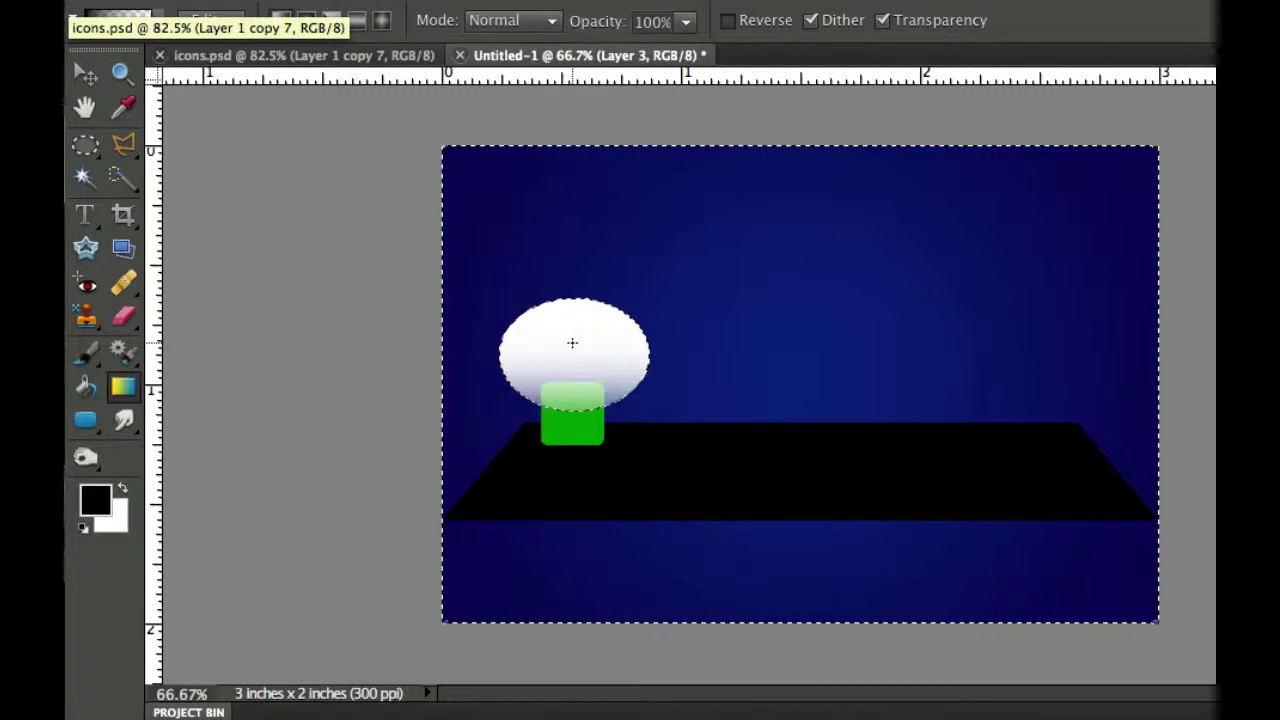
{"action": "left_click_drag", "start_coordinate": [572, 343], "coordinate": [572, 392]}
{"action": "left_click_drag", "start_coordinate": [575, 441], "coordinate": [574, 441]}
{"action": "key", "text": "shift"}
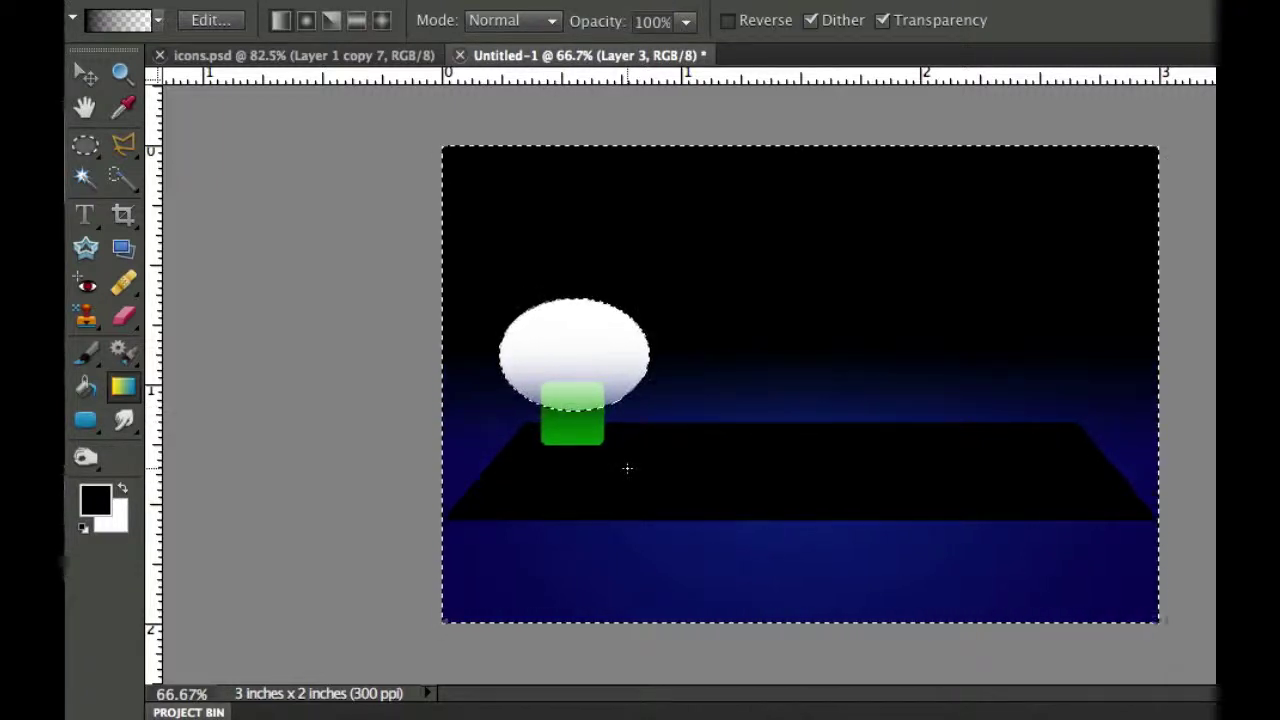
{"action": "key", "text": "super"}
{"action": "key", "text": "super+d"}
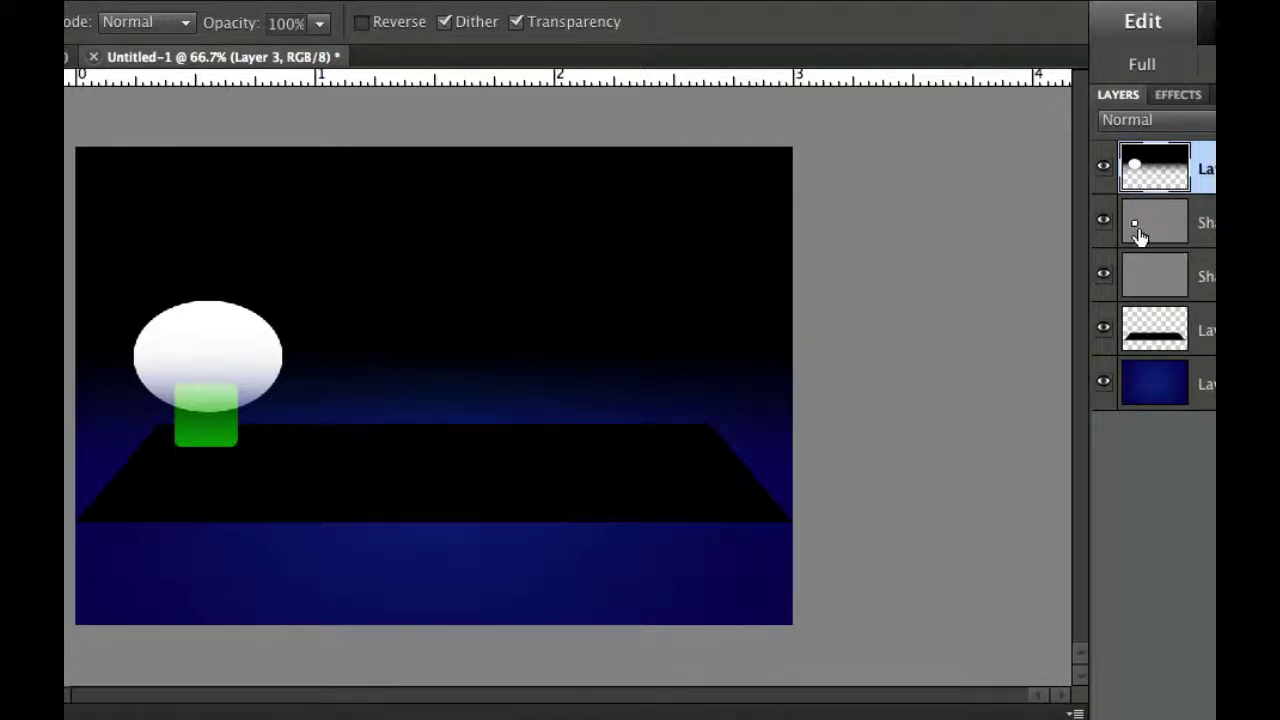
Mask the gradient layer to the green rounded square's outline and lower the layer's opacity to 54%
{"action": "left_click", "coordinate": [1143, 222], "text": "super"}
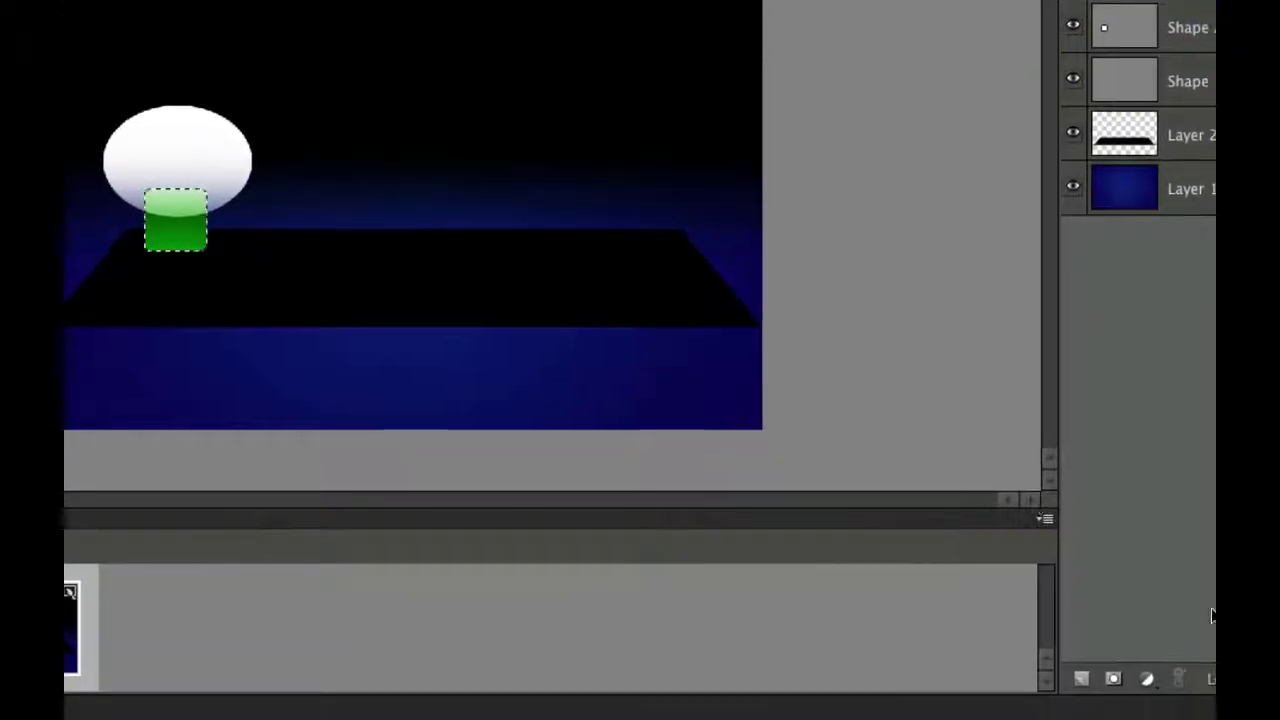
{"action": "left_click", "coordinate": [1114, 685]}
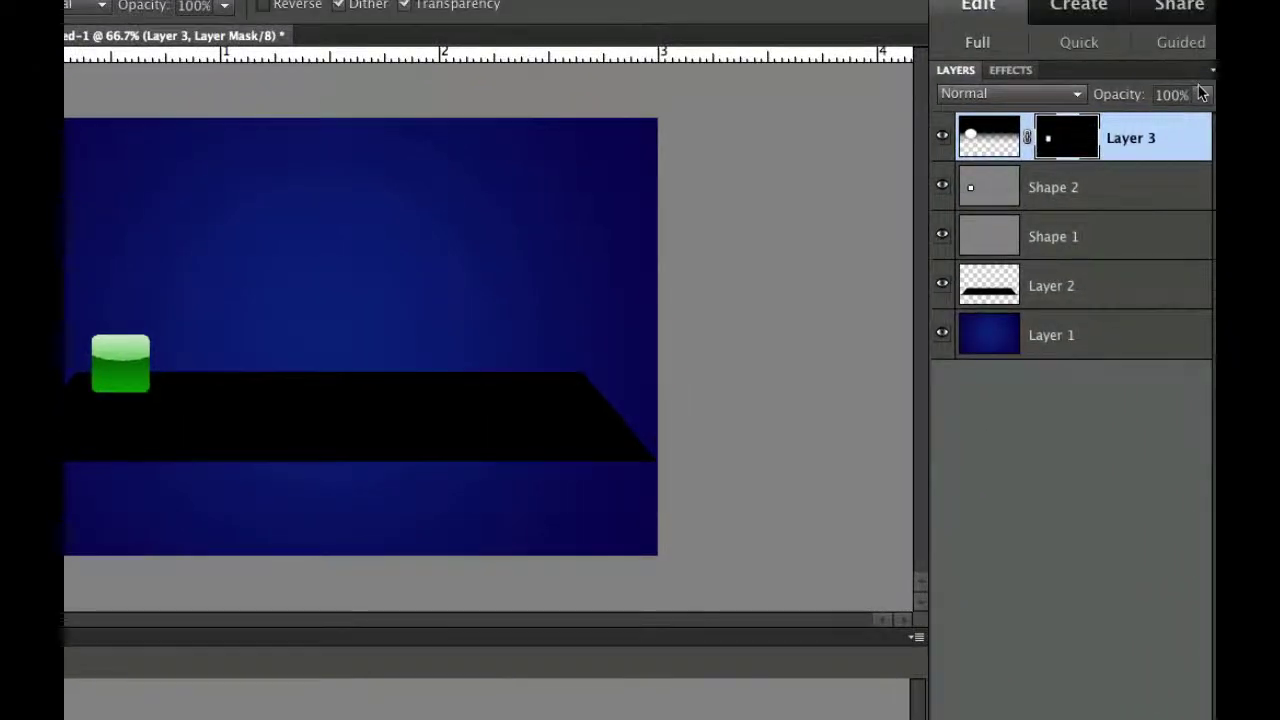
{"action": "left_click", "coordinate": [1203, 96]}
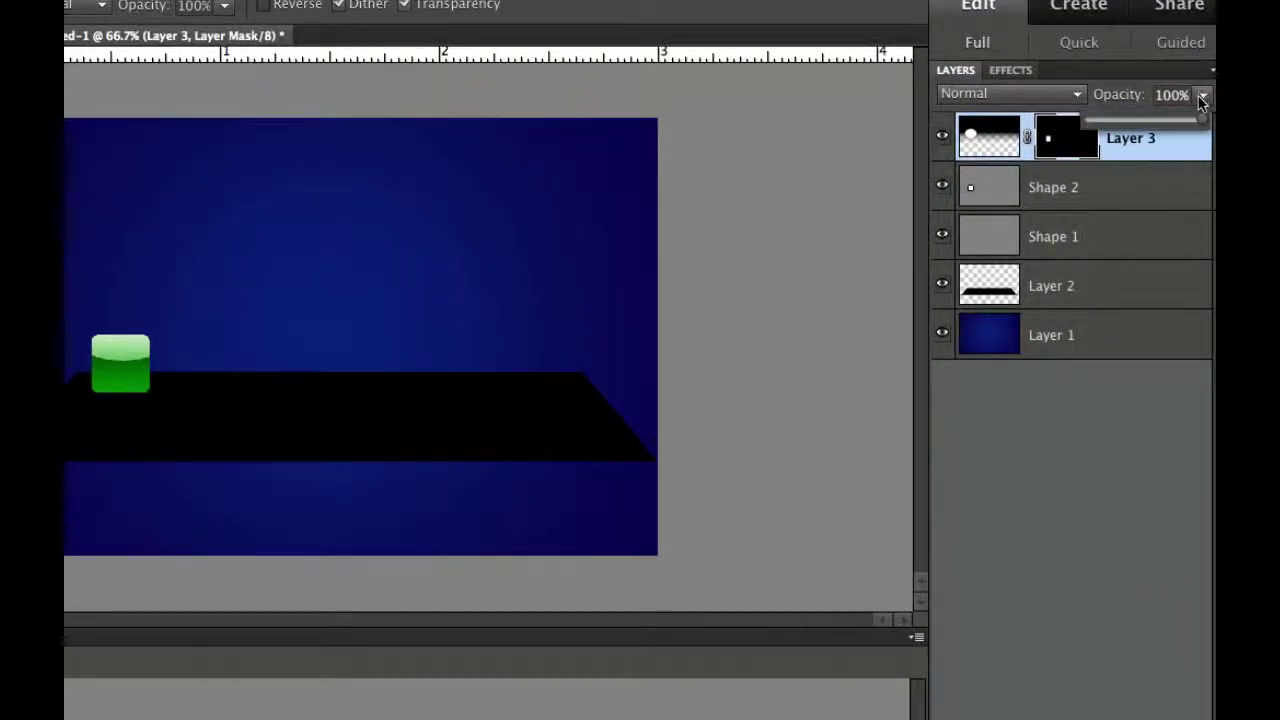
{"action": "left_click_drag", "start_coordinate": [1199, 118], "coordinate": [1148, 119]}
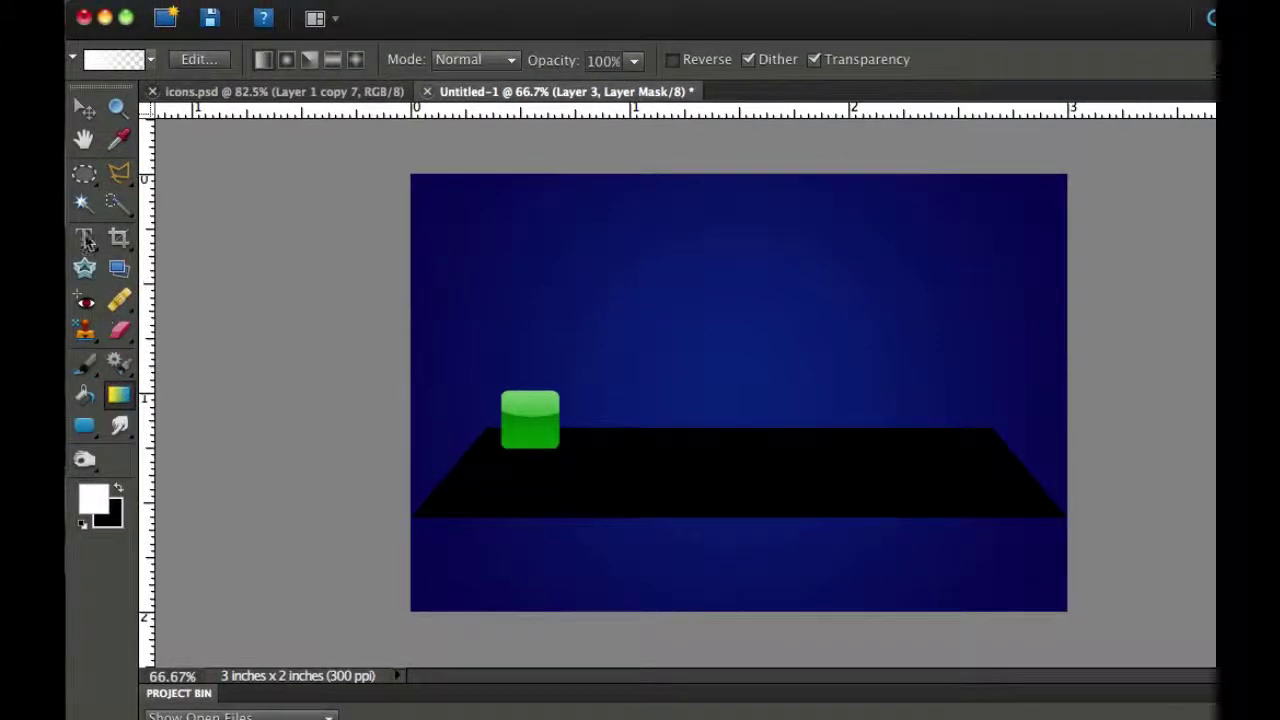
Add a white 12 pt letter "G" in the Britannic font on the green square
{"action": "left_click", "coordinate": [84, 239]}
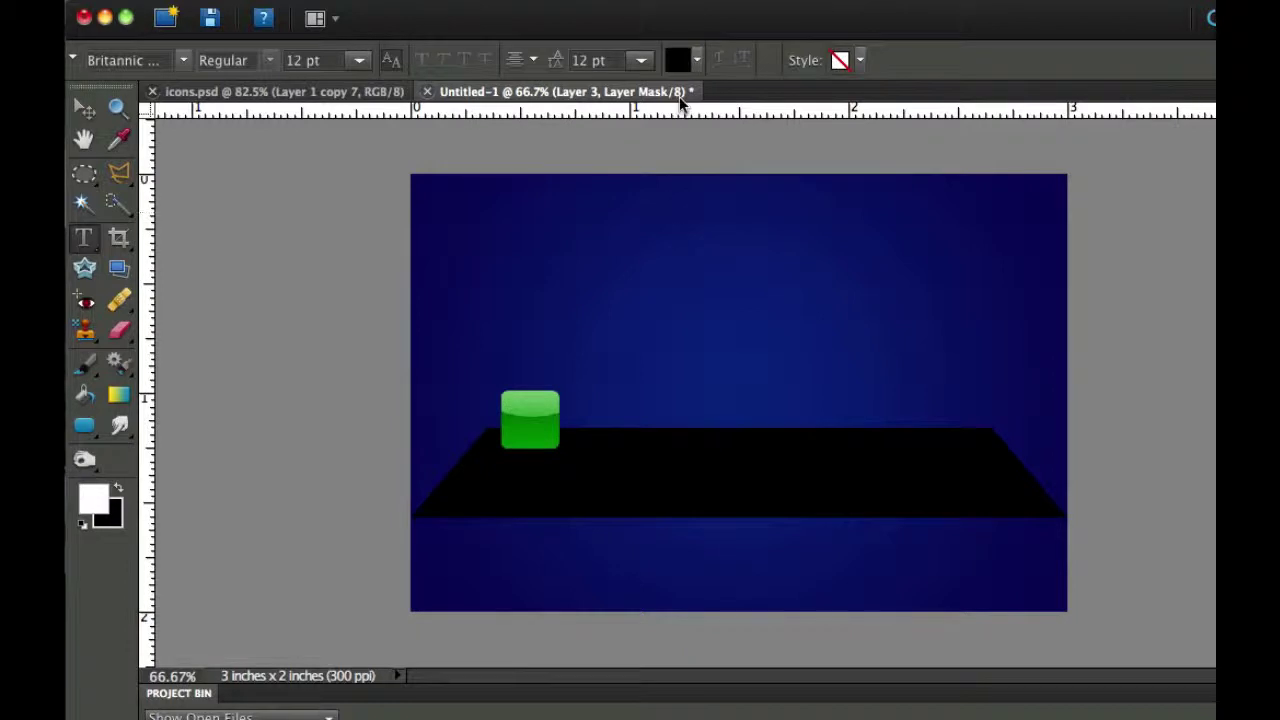
{"action": "left_click", "coordinate": [697, 60]}
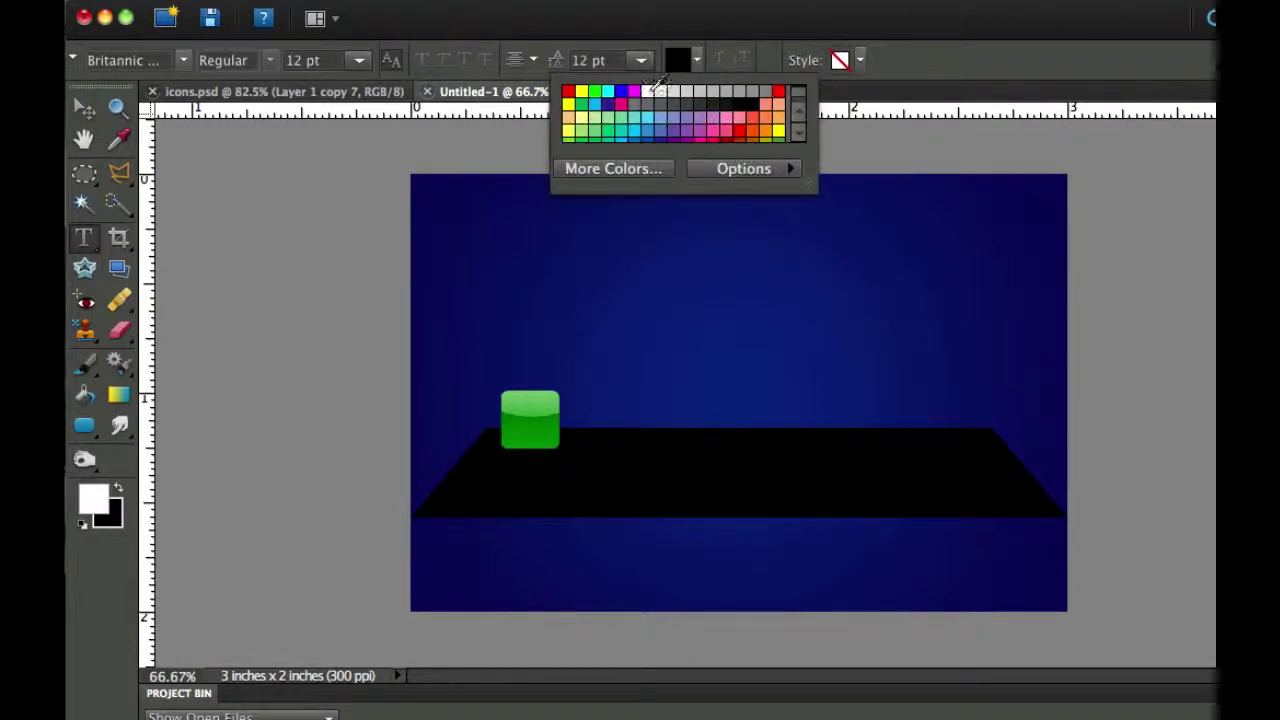
{"action": "left_click", "coordinate": [648, 91]}
{"action": "left_click", "coordinate": [317, 212]}
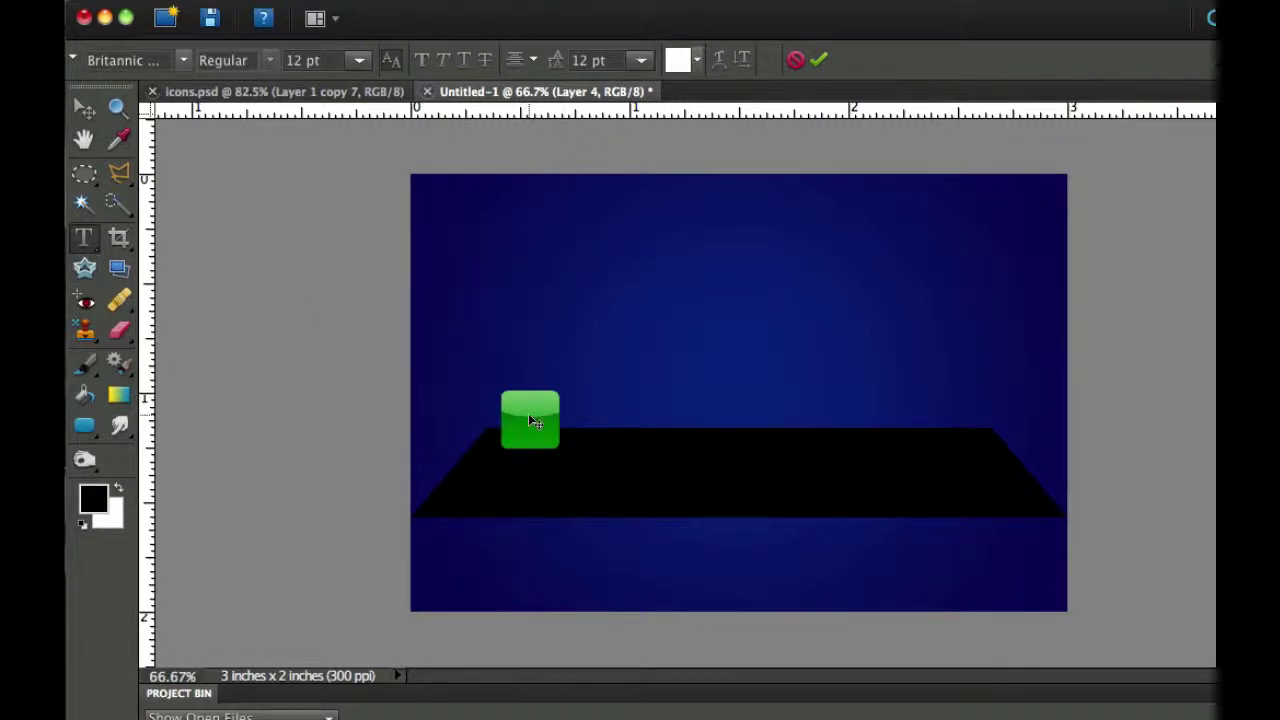
{"action": "left_click", "coordinate": [820, 62]}
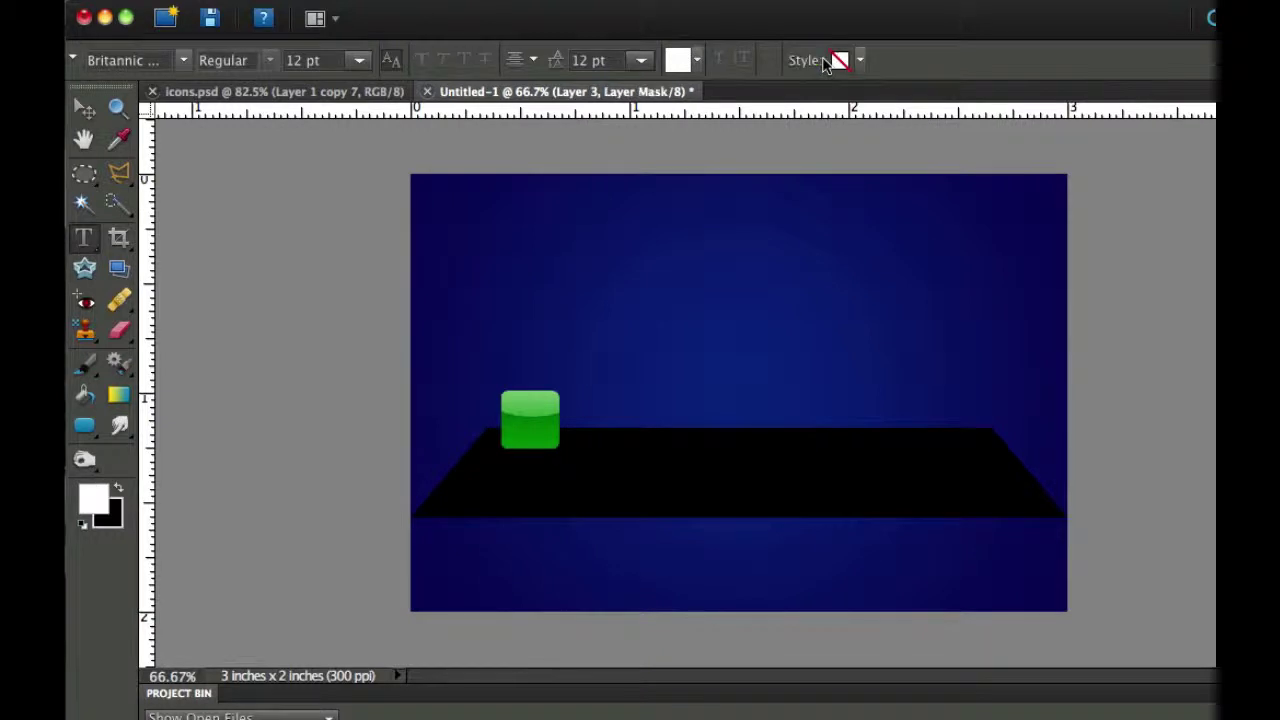
{"action": "left_click", "coordinate": [518, 416]}
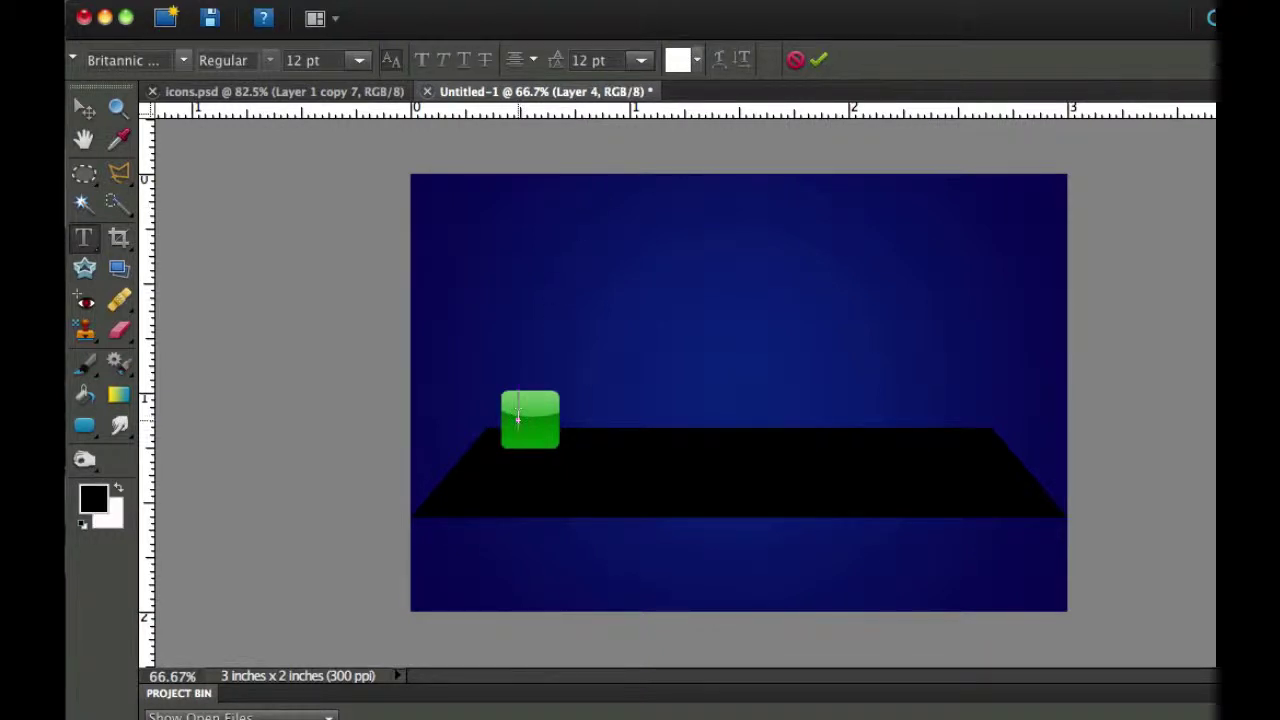
{"action": "type", "text": "G"}
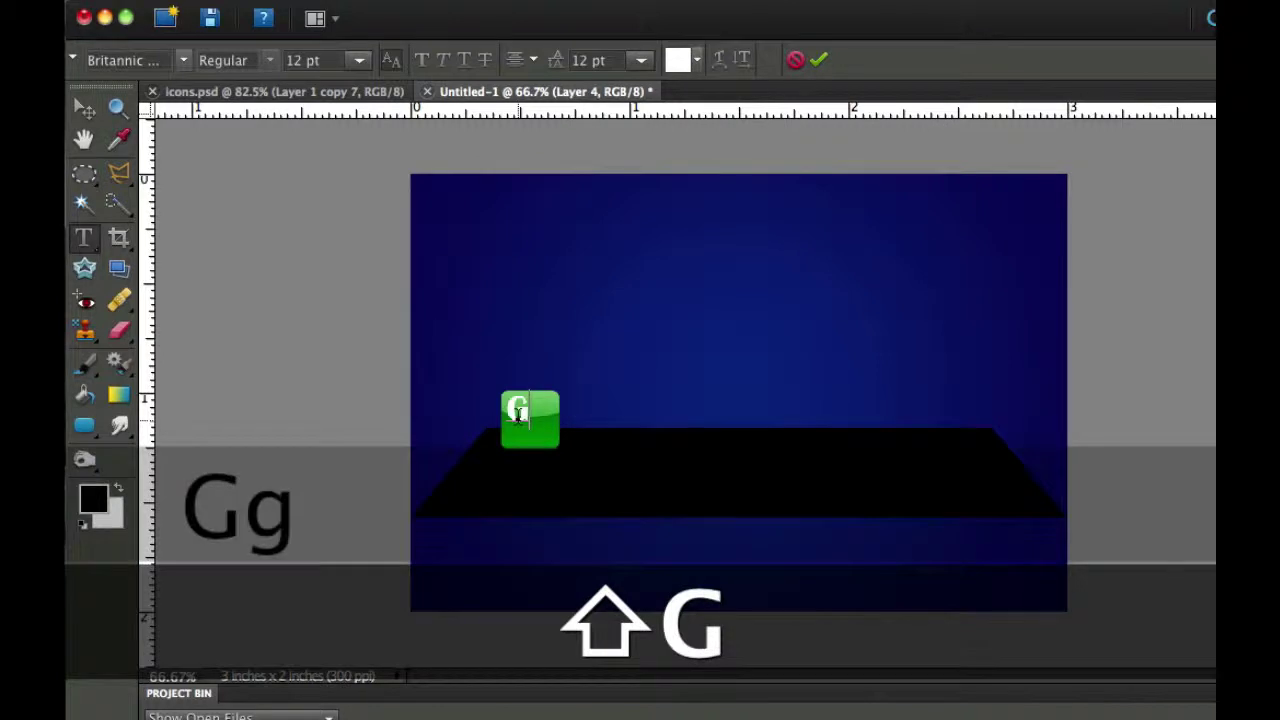
{"action": "left_click", "coordinate": [819, 61]}
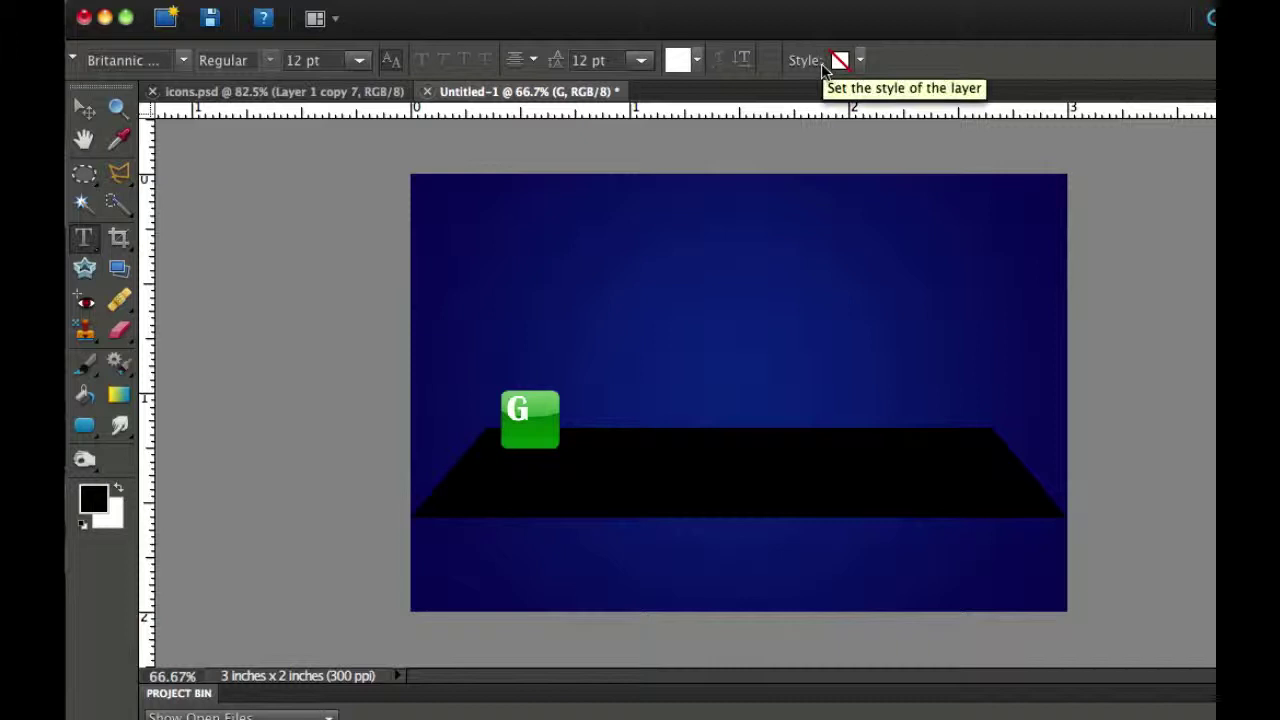
Centre the letter G on the green square and place its layer directly below the masked gradient layer
{"action": "key", "text": "Right"}
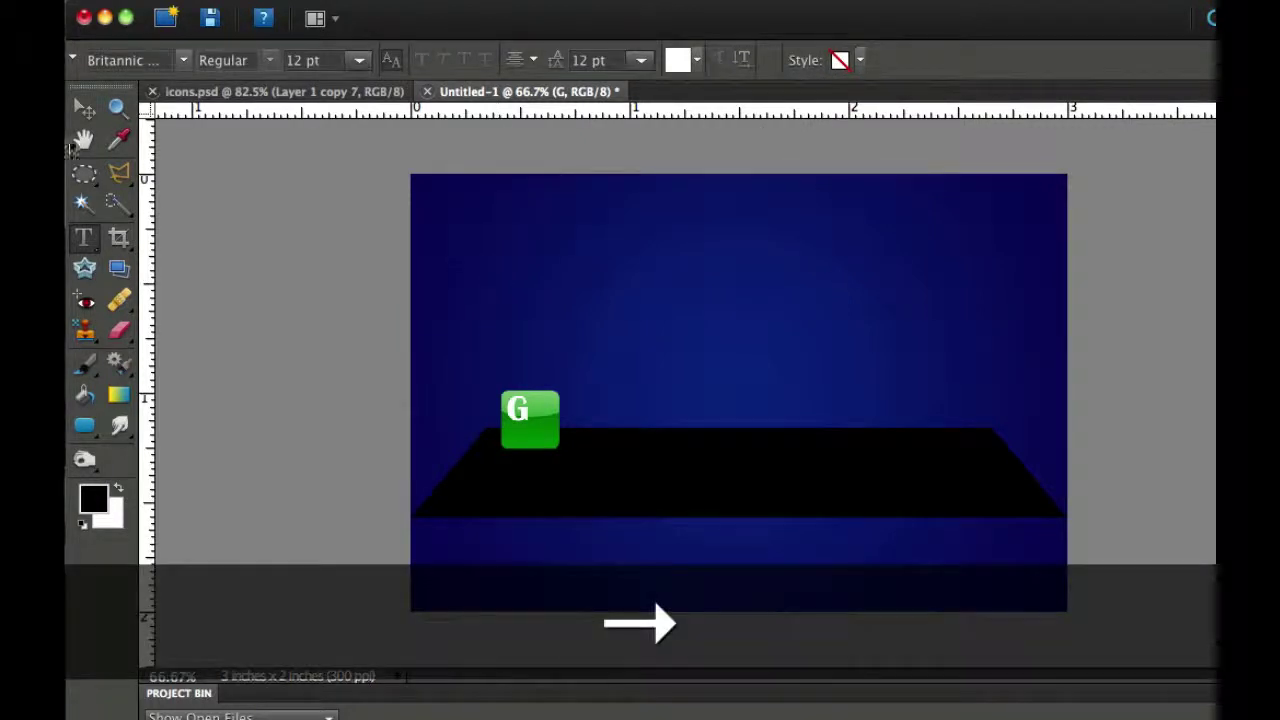
{"action": "left_click", "coordinate": [83, 110]}
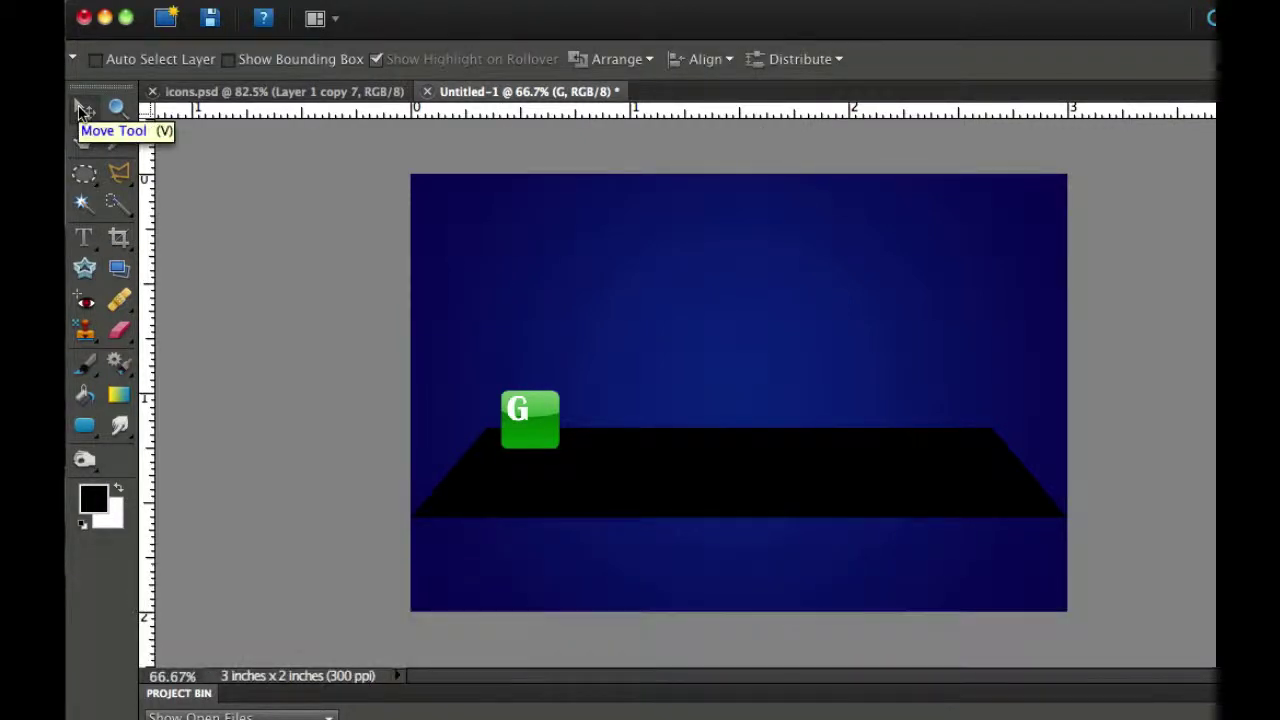
{"action": "key", "text": "Right"}
{"action": "key", "text": "Right"}
{"action": "key", "text": "Right"}
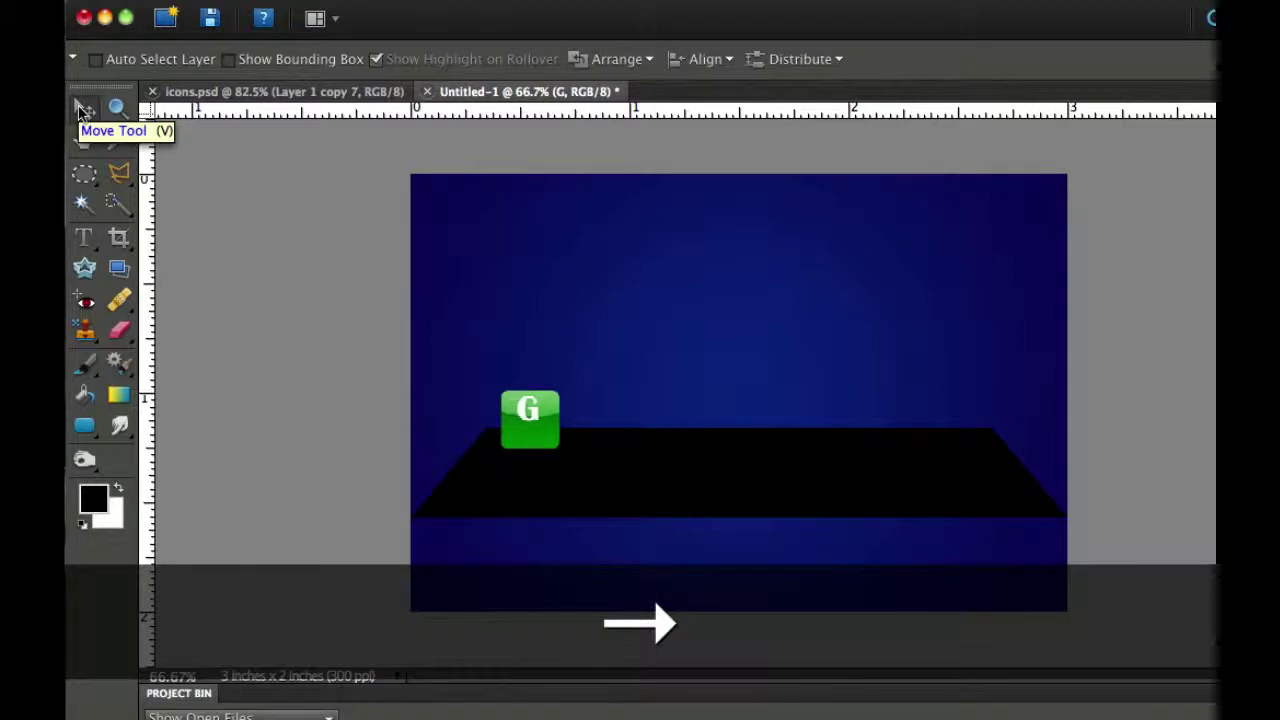
{"action": "key", "text": "Down"}
{"action": "key", "text": "Down"}
{"action": "key", "text": "Down"}
{"action": "key", "text": "Down"}
{"action": "key", "text": "Right"}
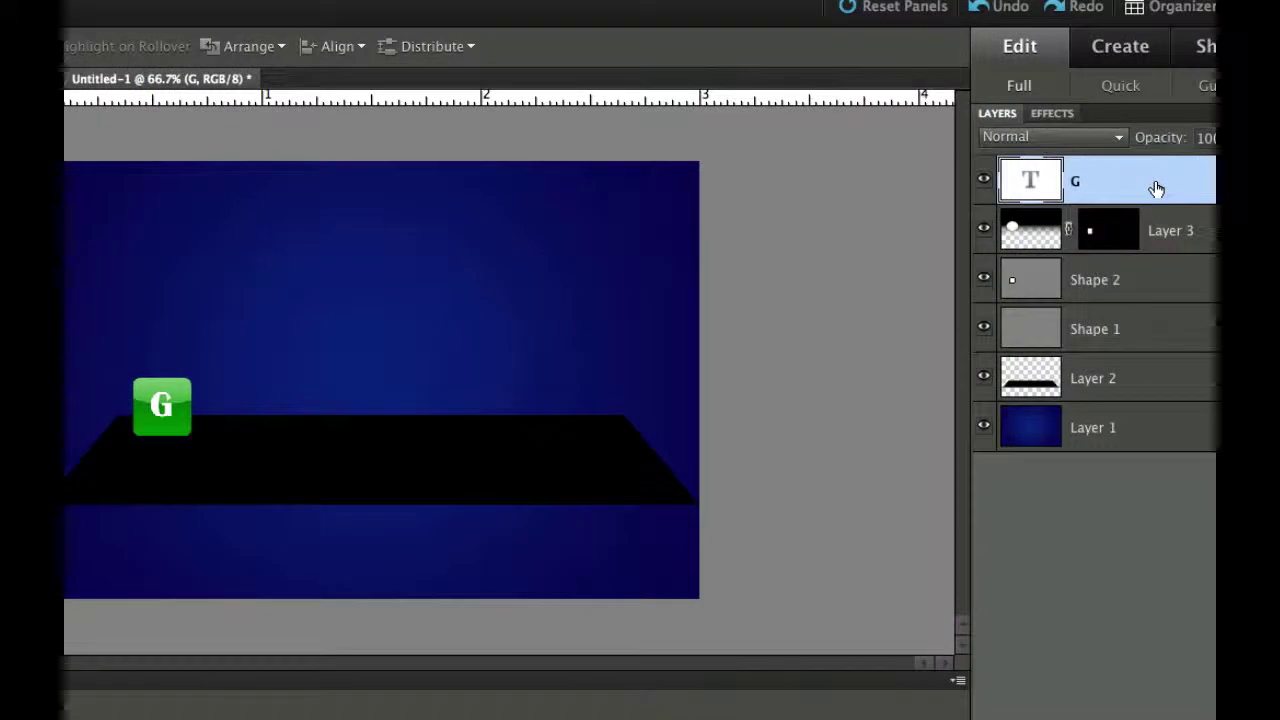
{"action": "left_click_drag", "start_coordinate": [1156, 189], "coordinate": [1156, 251]}
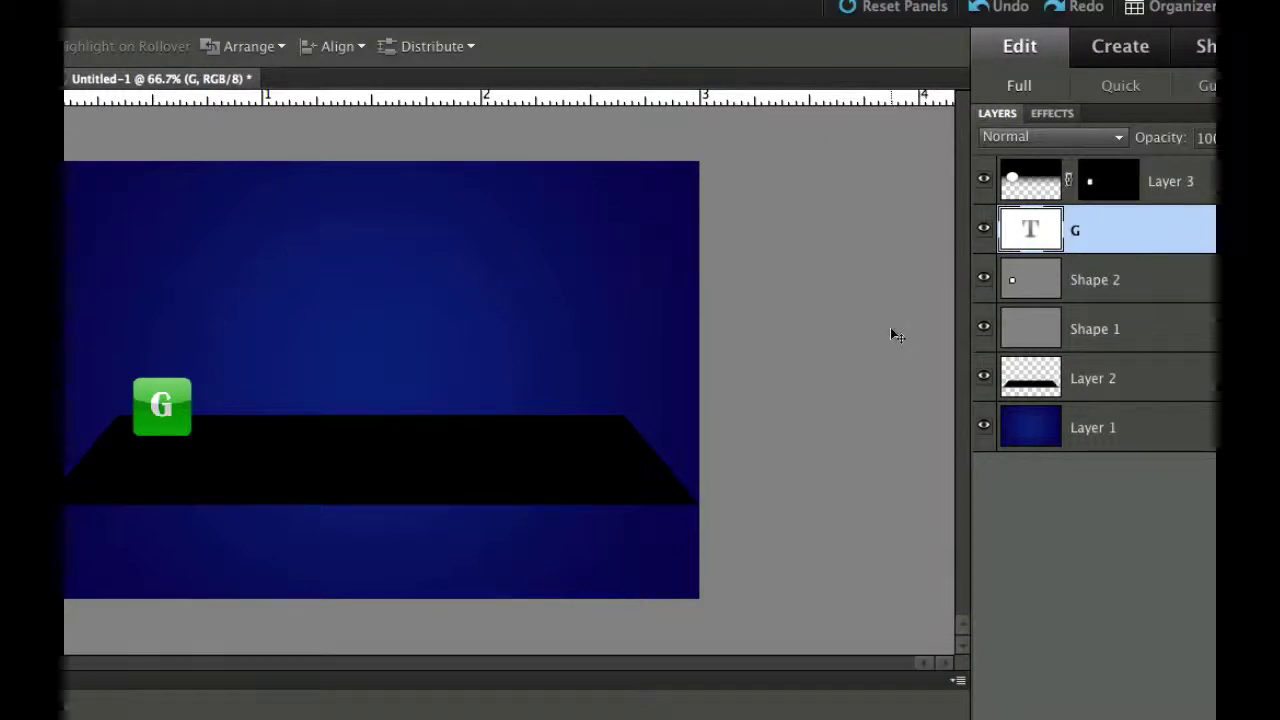
Link the masked gradient, letter G and green square layers, and duplicate the linked set within the same document
{"action": "left_click", "coordinate": [1193, 183]}
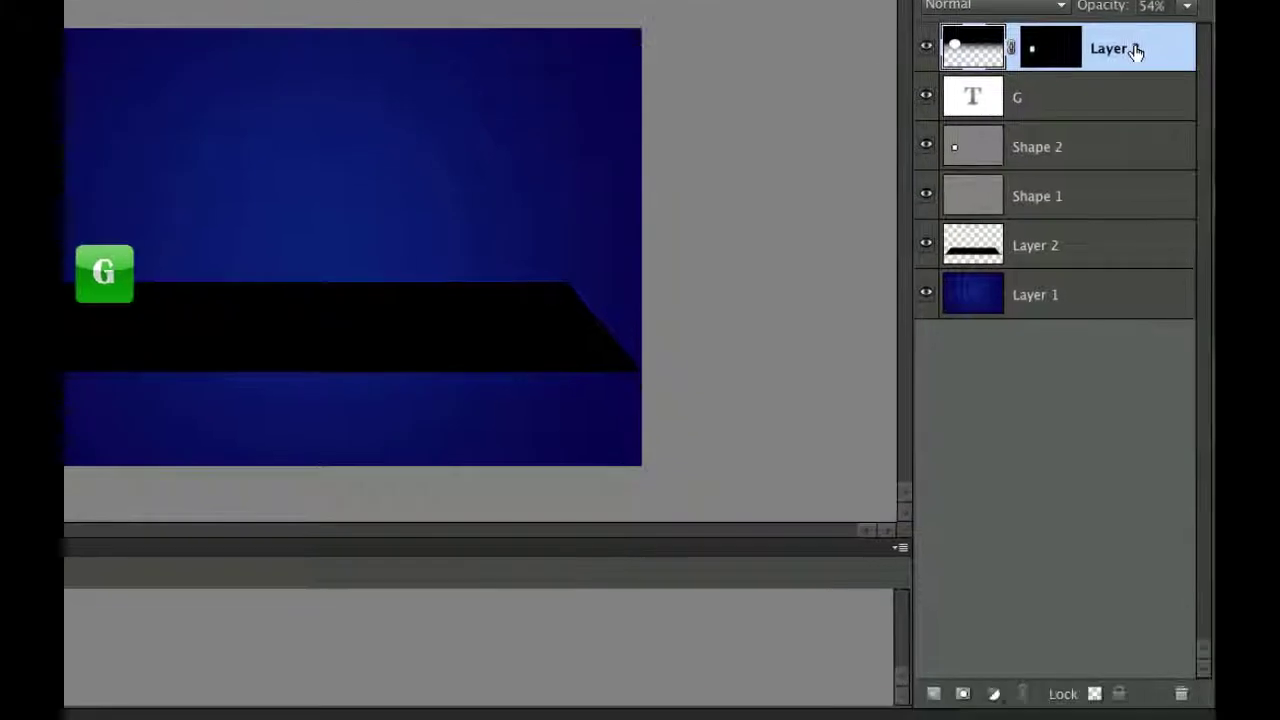
{"action": "left_click", "coordinate": [1133, 93], "text": "super"}
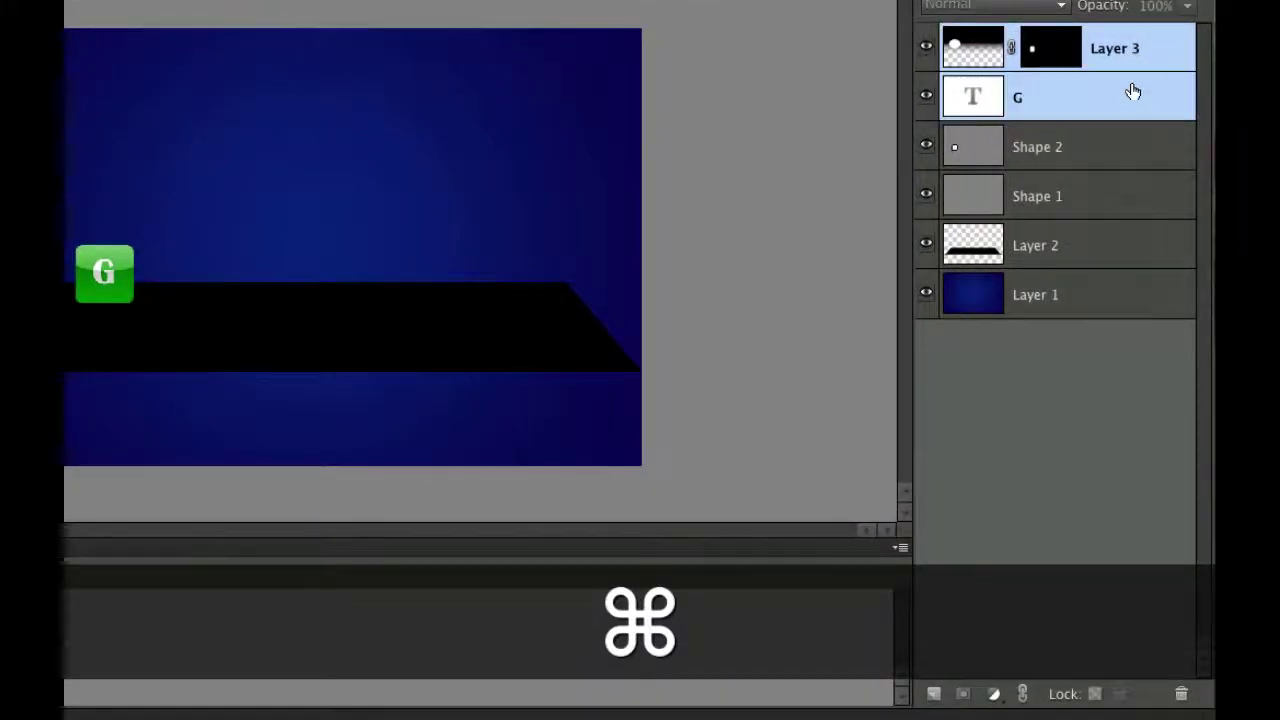
{"action": "left_click", "coordinate": [1127, 137], "text": "super"}
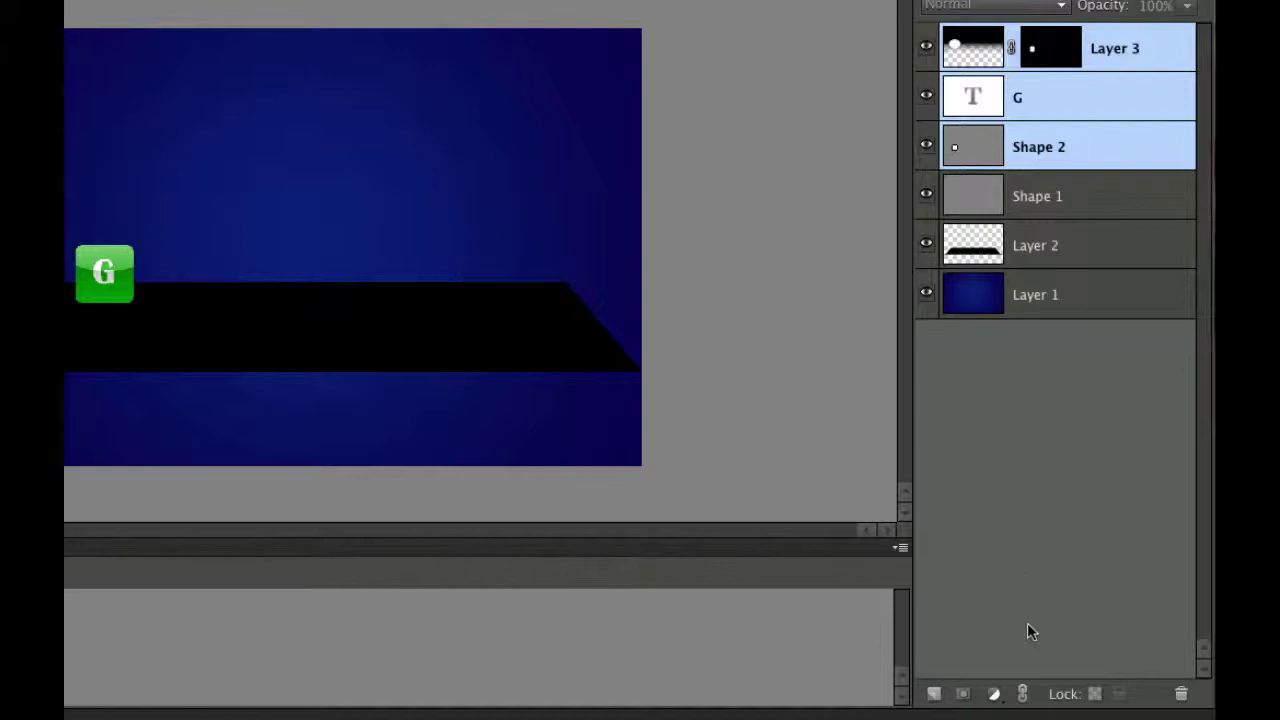
{"action": "left_click", "coordinate": [1022, 696]}
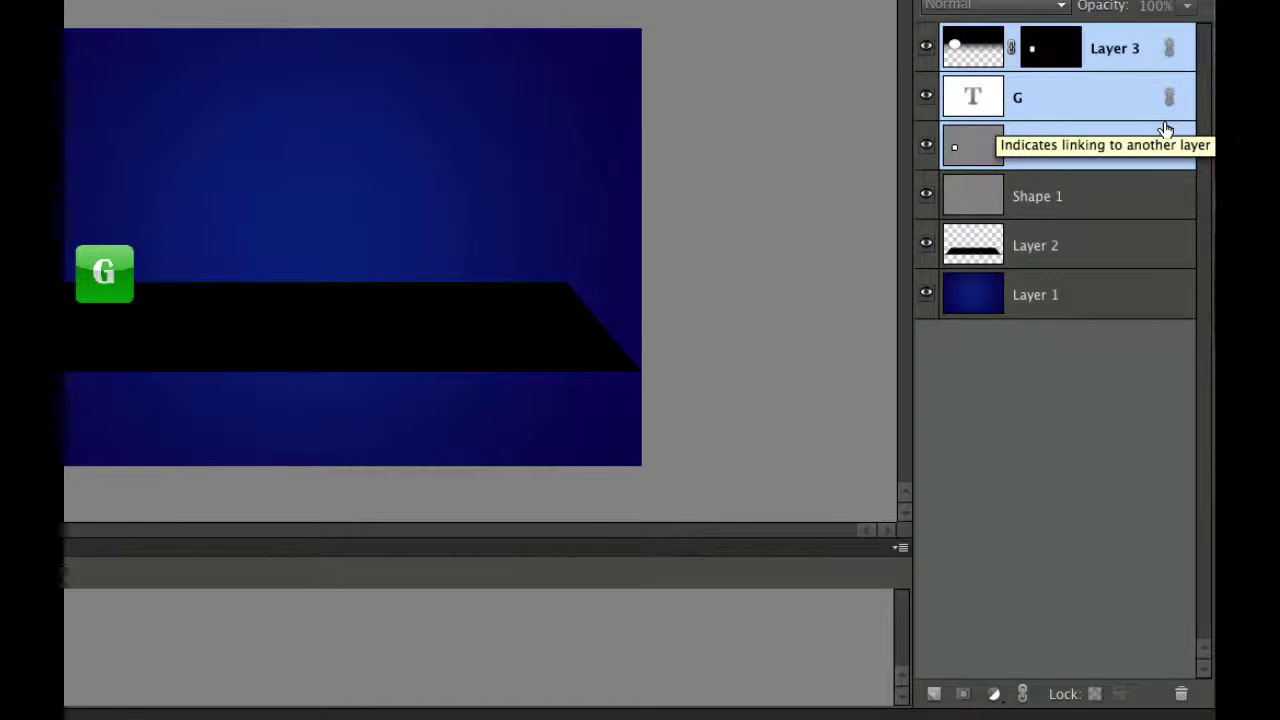
{"action": "right_click", "coordinate": [1075, 98]}
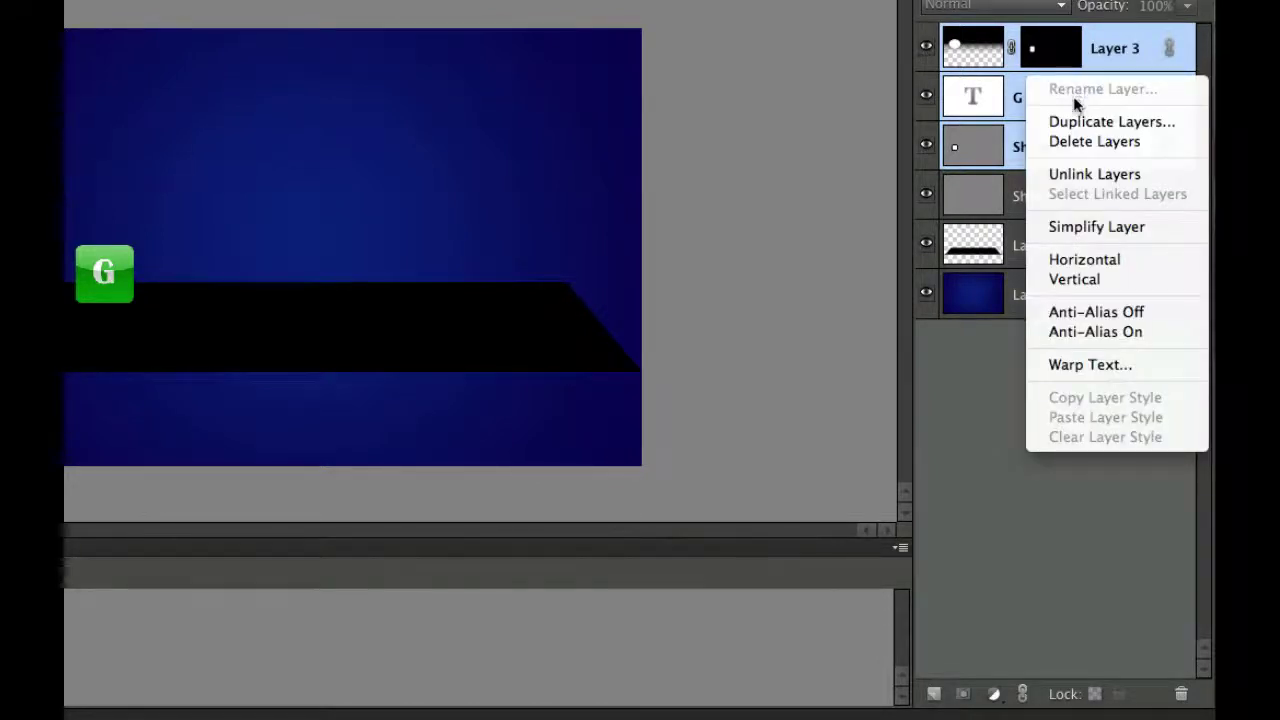
{"action": "left_click", "coordinate": [1078, 122]}
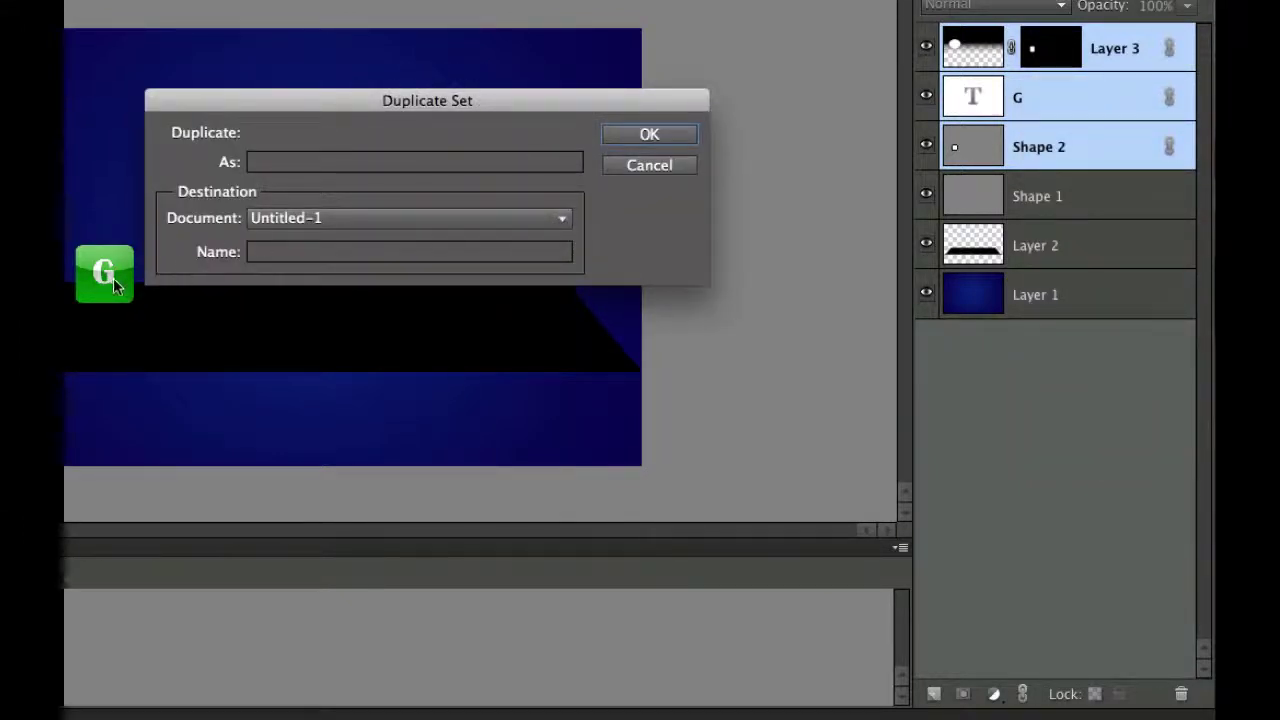
{"action": "left_click", "coordinate": [630, 128]}
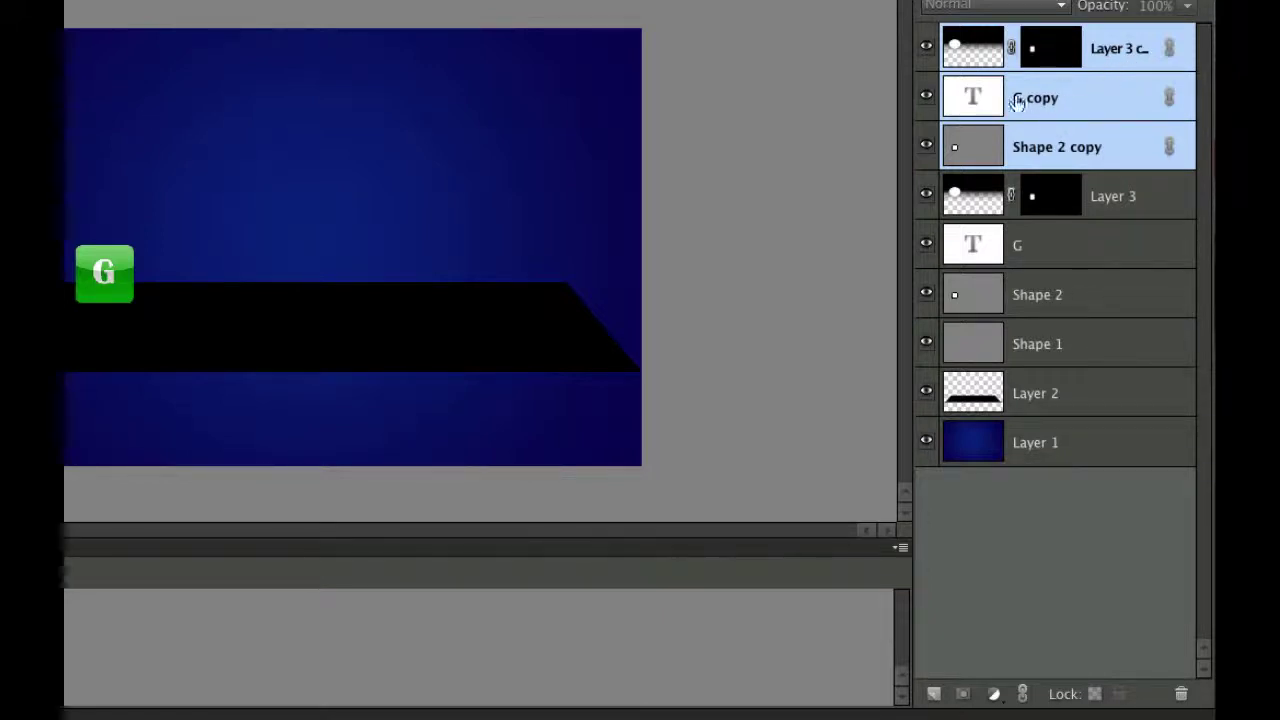
Change the letter on the duplicated G text layer to a lowercase "h"
{"action": "double_click", "coordinate": [970, 100]}
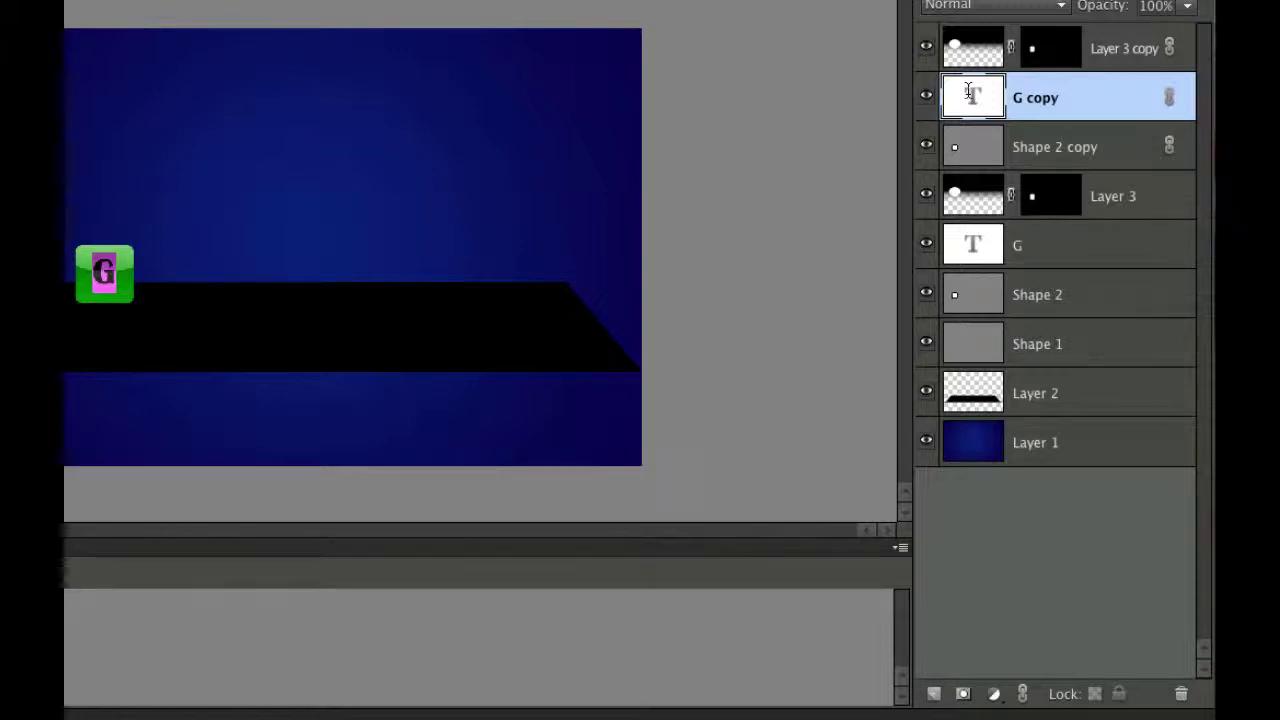
{"action": "type", "text": "h"}
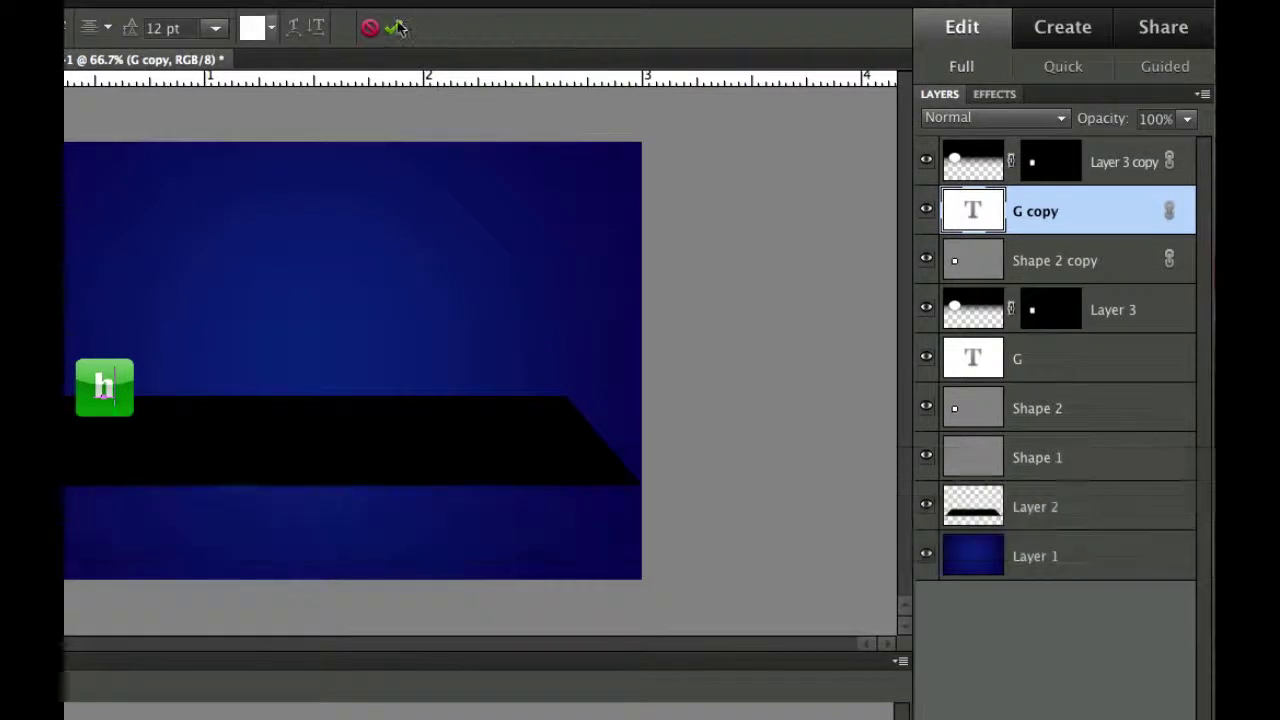
{"action": "left_click", "coordinate": [398, 28]}
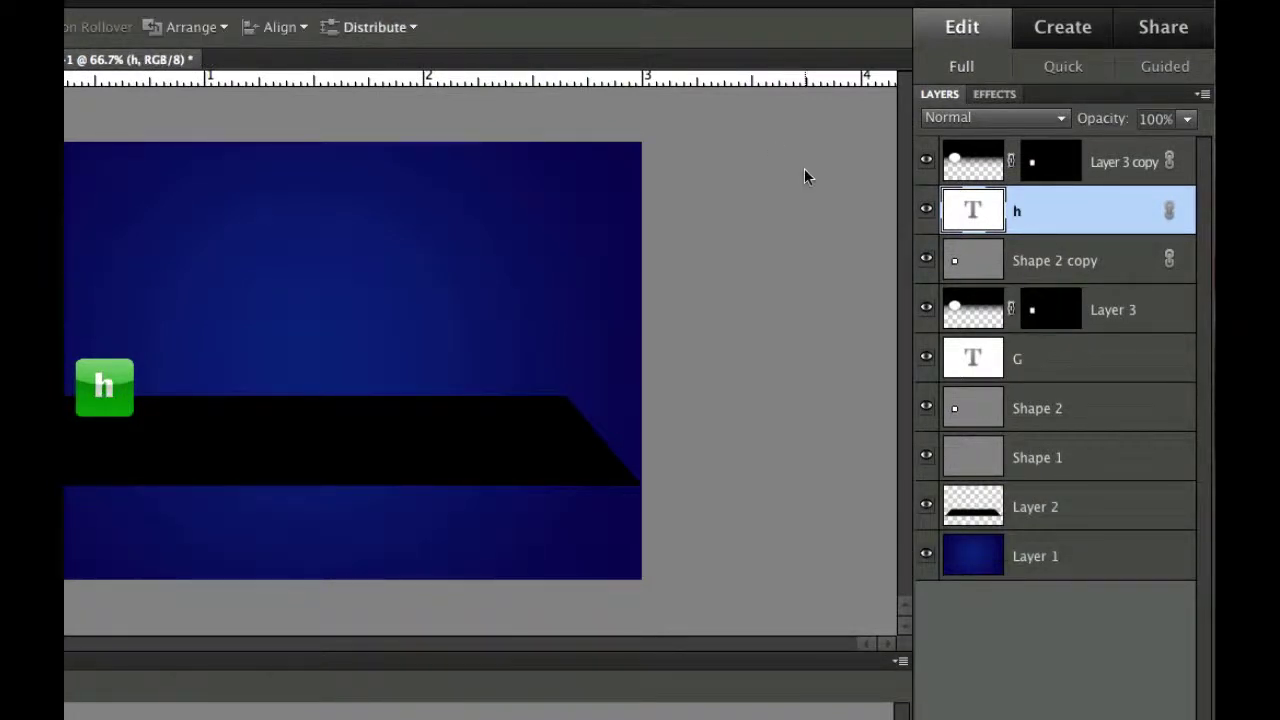
Recolour the duplicated rounded square to teal, #0eada4
{"action": "double_click", "coordinate": [957, 262]}
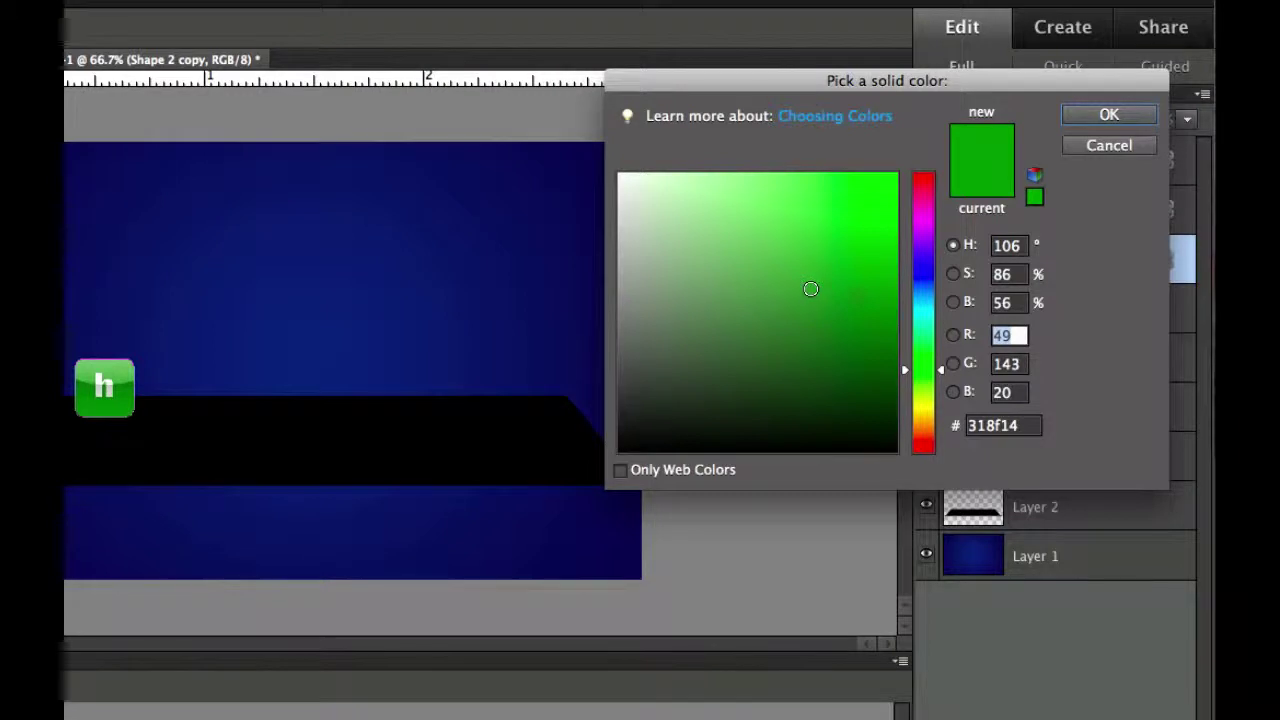
{"action": "left_click", "coordinate": [926, 297]}
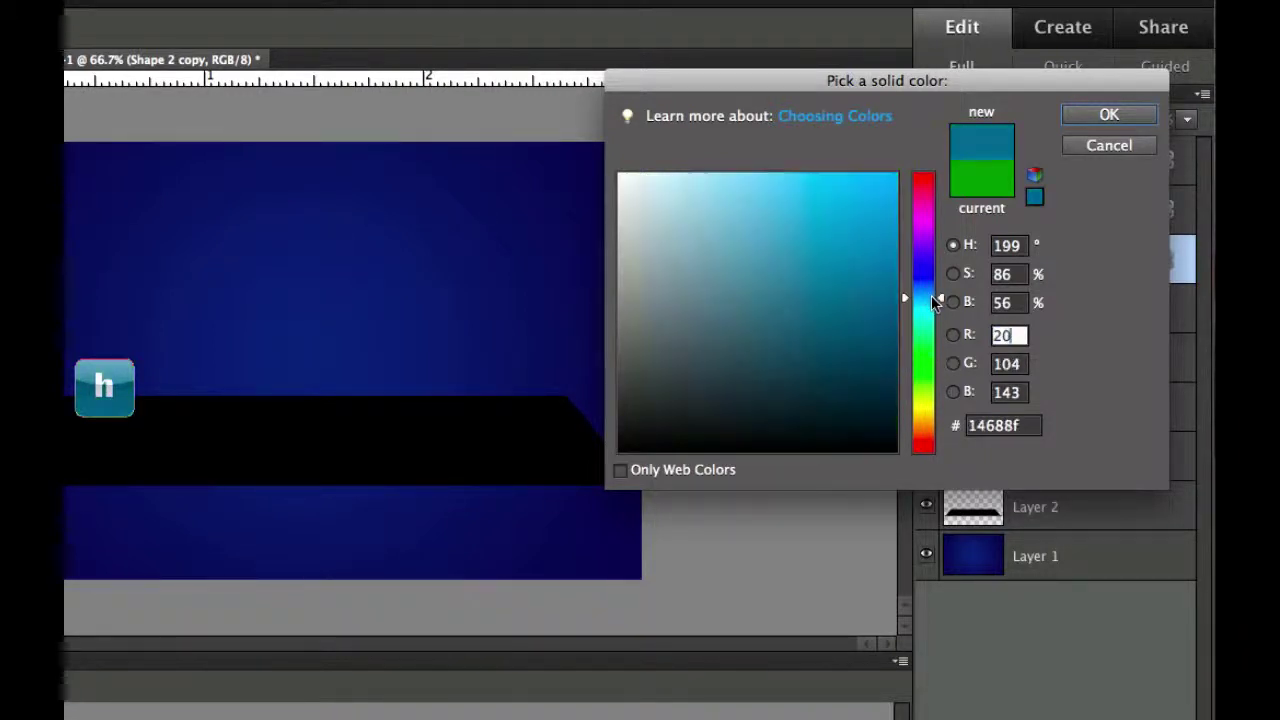
{"action": "left_click_drag", "start_coordinate": [944, 302], "coordinate": [944, 313]}
{"action": "left_click", "coordinate": [875, 262]}
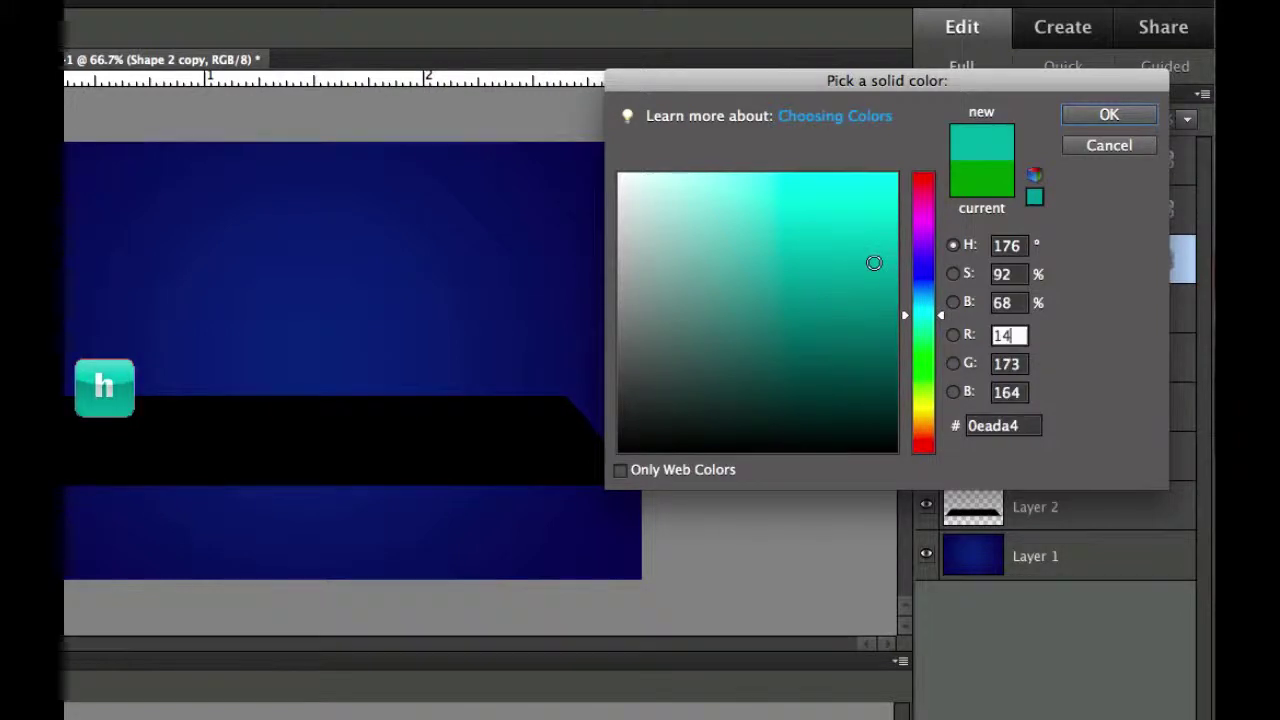
{"action": "left_click", "coordinate": [1085, 114]}
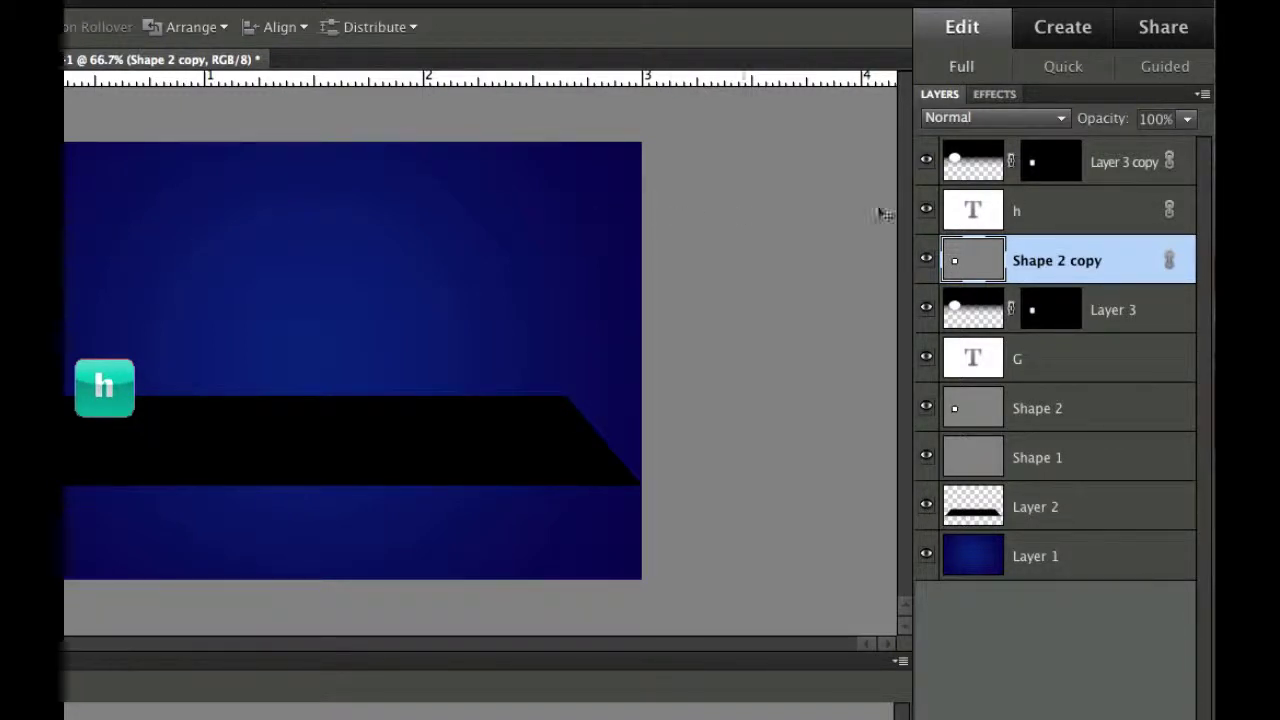
Move the linked h icon horizontally to the right of the G icon, leaving a narrow gap between them
{"action": "left_click", "coordinate": [1027, 216]}
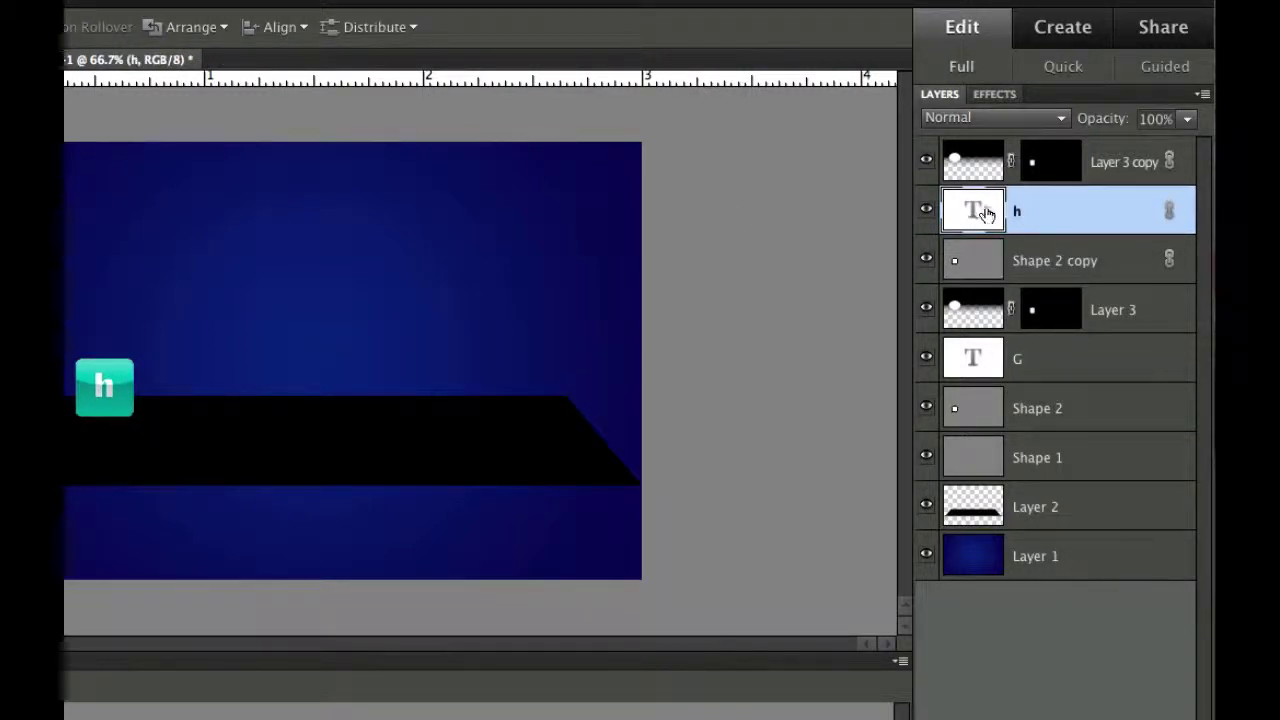
{"action": "key", "text": "Right"}
{"action": "key", "text": "Right"}
{"action": "key", "text": "Right"}
{"action": "key", "text": "Right"}
{"action": "key", "text": "Right"}
{"action": "key", "text": "Right"}
{"action": "key", "text": "Right"}
{"action": "key", "text": "Right"}
{"action": "key", "text": "Right"}
{"action": "key", "text": "Right"}
{"action": "key", "text": "Right"}
{"action": "key", "text": "Right"}
{"action": "key", "text": "Right"}
{"action": "key", "text": "Right"}
{"action": "key", "text": "Right"}
{"action": "key", "text": "Right"}
{"action": "key", "text": "Right"}
{"action": "key", "text": "Right"}
{"action": "key", "text": "Right"}
{"action": "key", "text": "Right"}
{"action": "key", "text": "Right"}
{"action": "key", "text": "Right"}
{"action": "key", "text": "Right"}
{"action": "key", "text": "Right"}
{"action": "key", "text": "Right"}
{"action": "key", "text": "Right"}
{"action": "key", "text": "Right"}
{"action": "key", "text": "Right"}
{"action": "key", "text": "Right"}
{"action": "key", "text": "Right"}
{"action": "key", "text": "Right"}
{"action": "key", "text": "Right"}
{"action": "key", "text": "Right"}
{"action": "key", "text": "Right"}
{"action": "key", "text": "Right"}
{"action": "key", "text": "Right"}
{"action": "key", "text": "Right"}
{"action": "key", "text": "Right"}
{"action": "key", "text": "Right"}
{"action": "key", "text": "Right"}
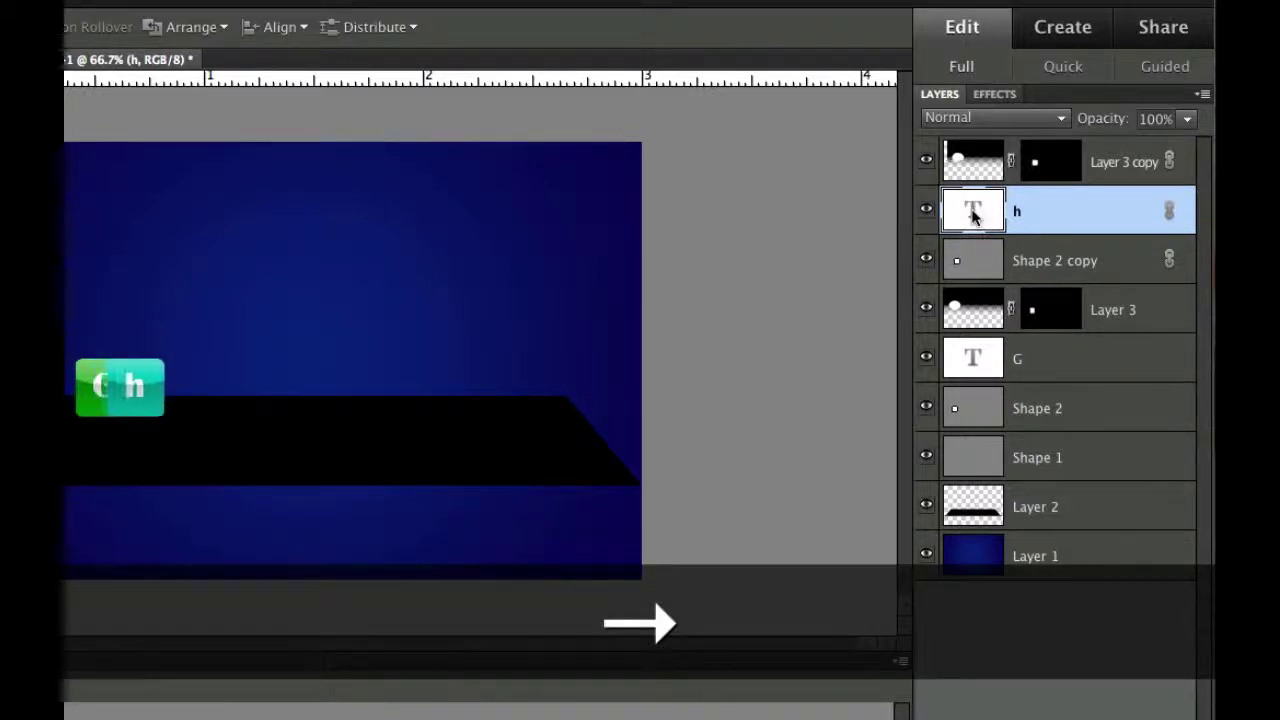
{"action": "key", "text": "Right"}
{"action": "key", "text": "Right"}
{"action": "key", "text": "Right"}
{"action": "key", "text": "Right"}
{"action": "key", "text": "Right"}
{"action": "key", "text": "Right"}
{"action": "key", "text": "Right"}
{"action": "key", "text": "Right"}
{"action": "key", "text": "Right"}
{"action": "key", "text": "Right"}
{"action": "key", "text": "Right"}
{"action": "key", "text": "Right"}
{"action": "key", "text": "Right"}
{"action": "key", "text": "Right"}
{"action": "key", "text": "Right"}
{"action": "key", "text": "Right"}
{"action": "key", "text": "Right"}
{"action": "key", "text": "Right"}
{"action": "key", "text": "Right"}
{"action": "key", "text": "Right"}
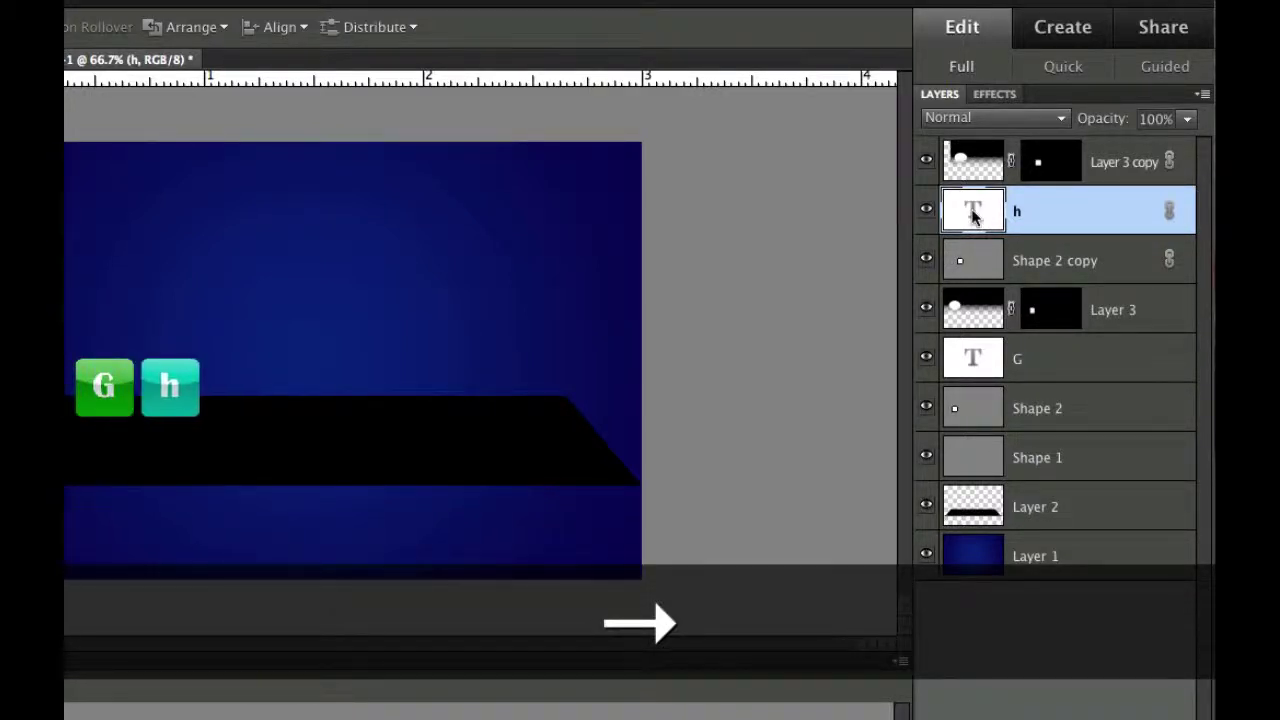
{"action": "key", "text": "Left"}
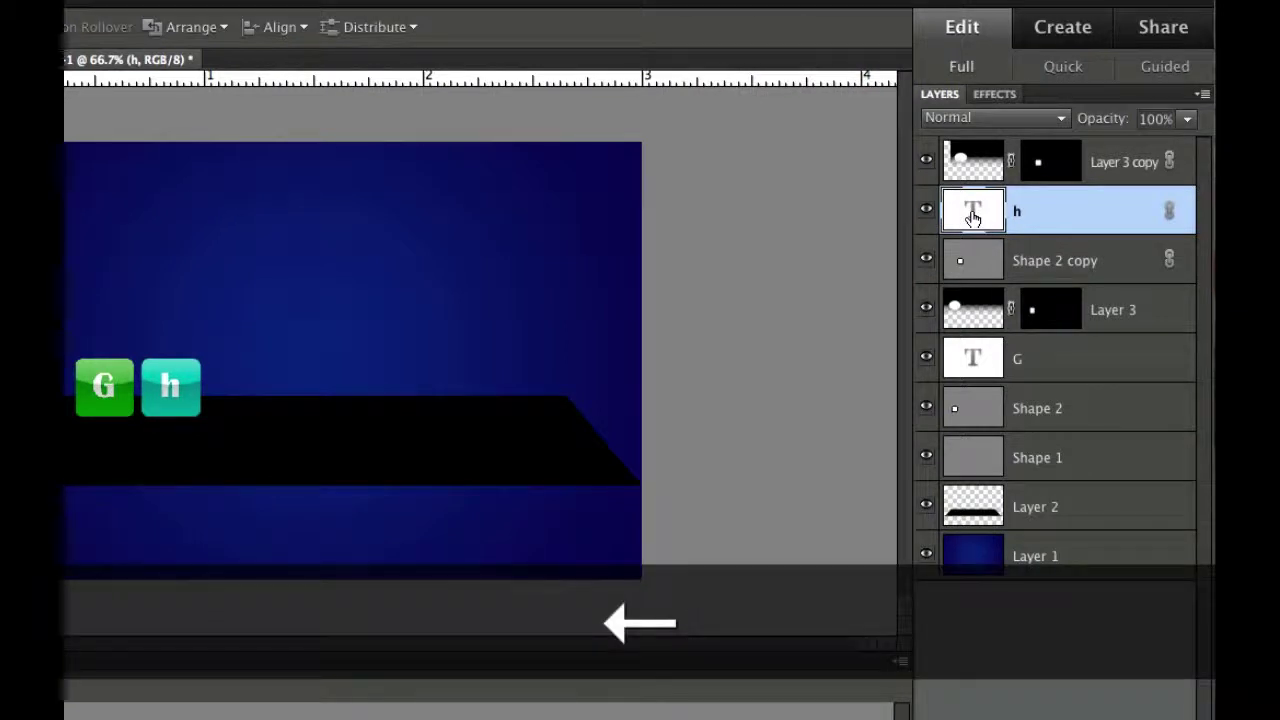
Select all six layers of the G and h icons and duplicate them within the same document
{"action": "left_click", "coordinate": [1155, 155]}
{"action": "key", "text": "Up"}
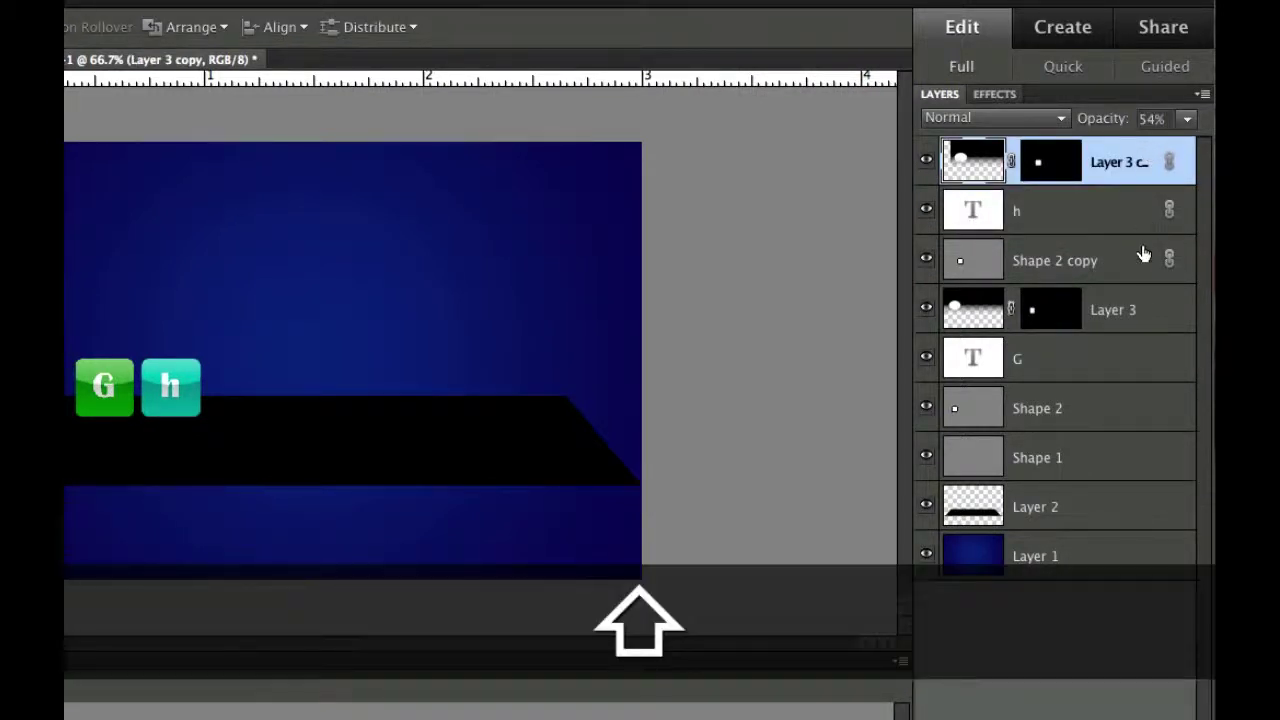
{"action": "left_click", "coordinate": [1144, 255], "text": "shift"}
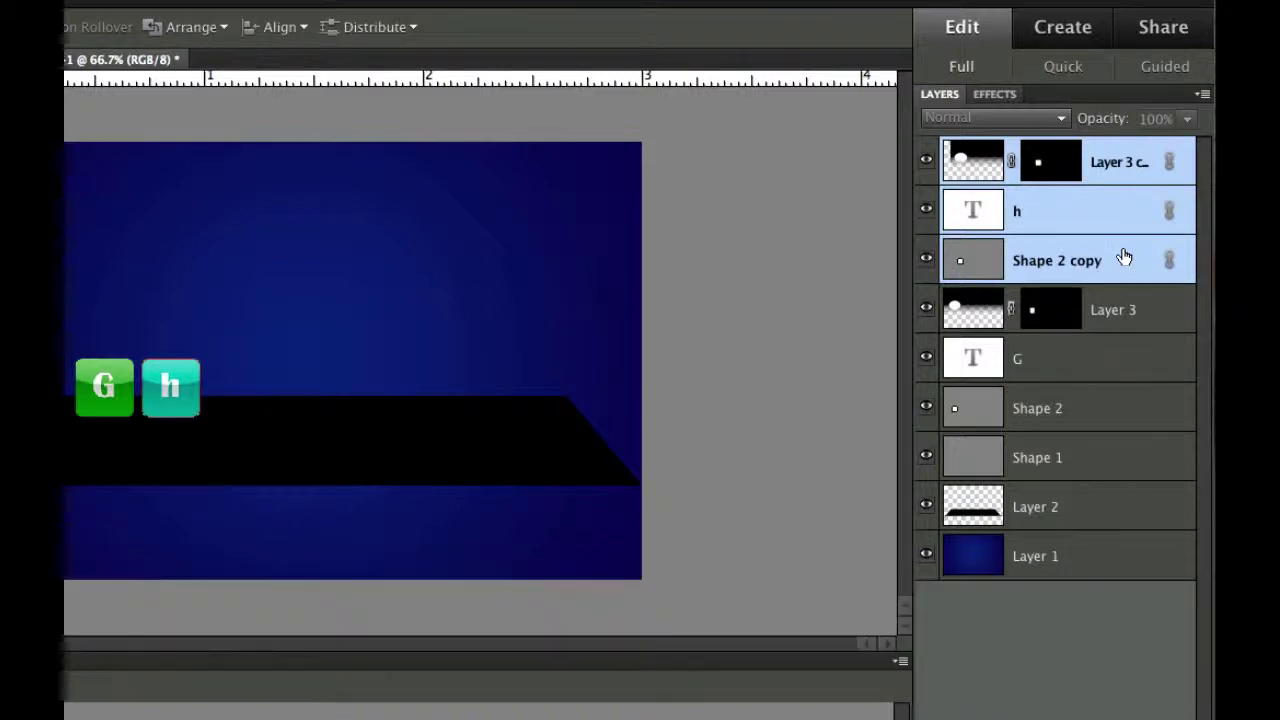
{"action": "right_click", "coordinate": [1122, 258]}
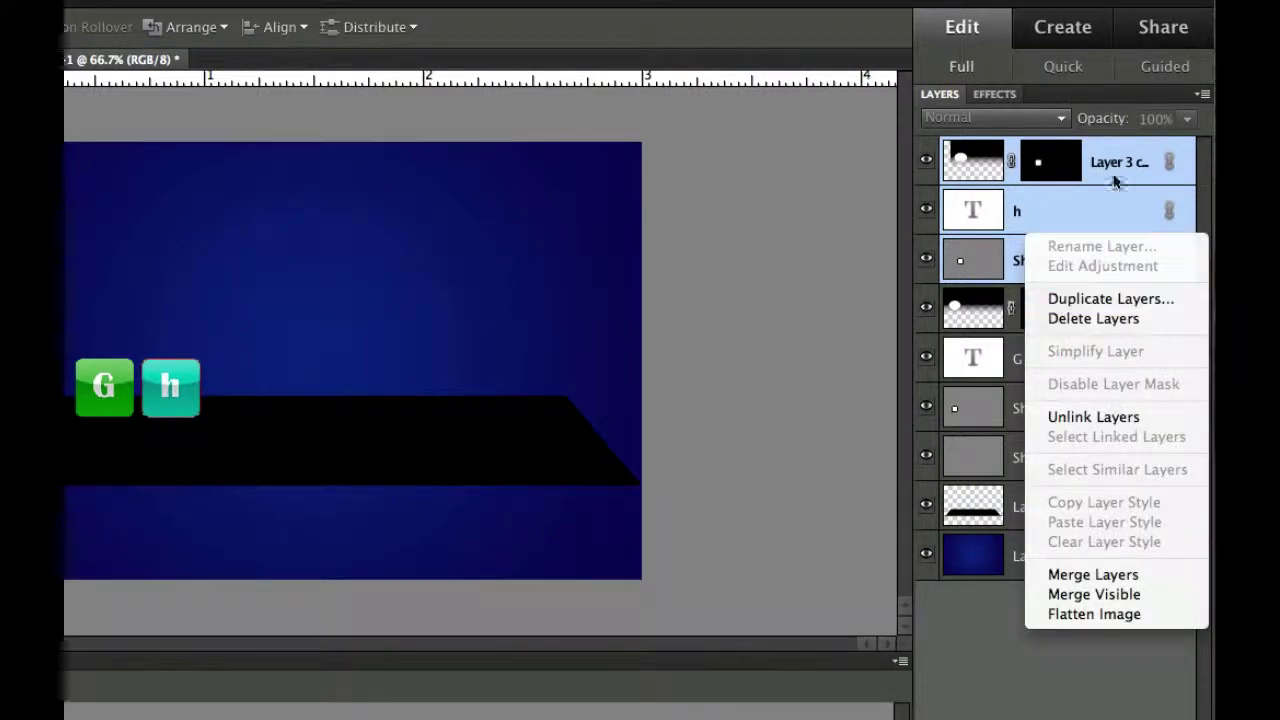
{"action": "left_click", "coordinate": [1108, 118]}
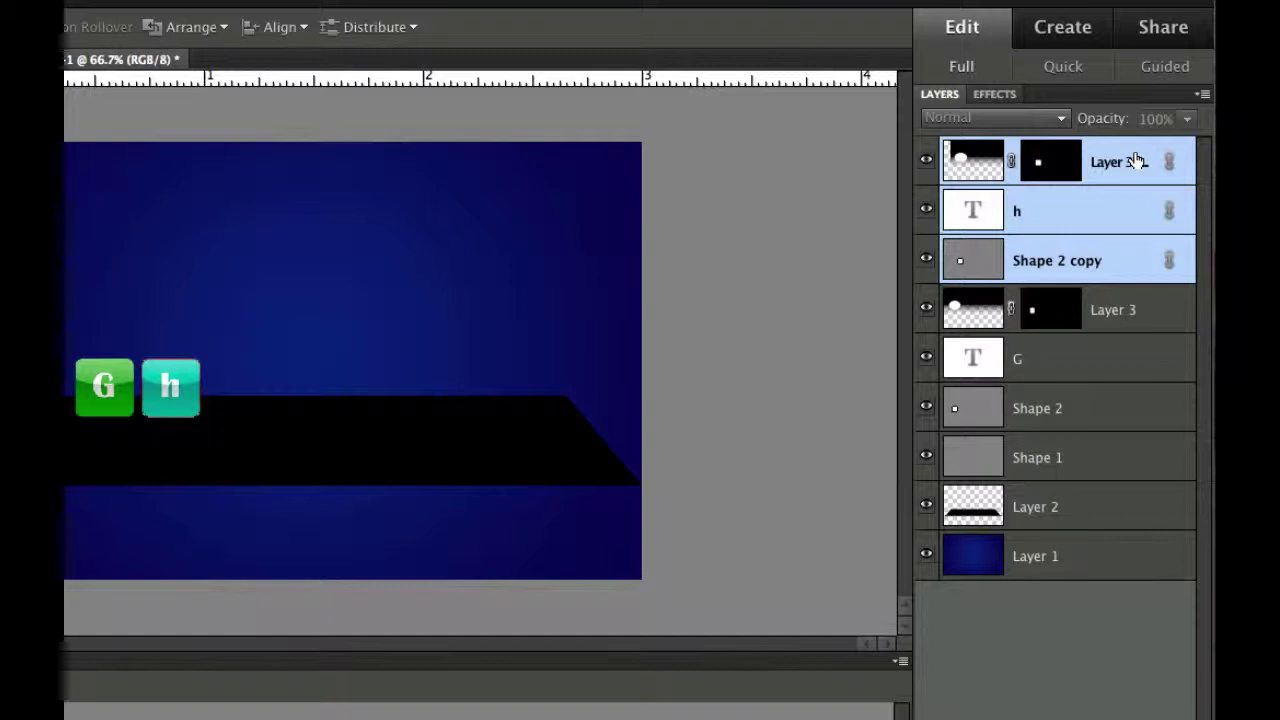
{"action": "key", "text": "shift"}
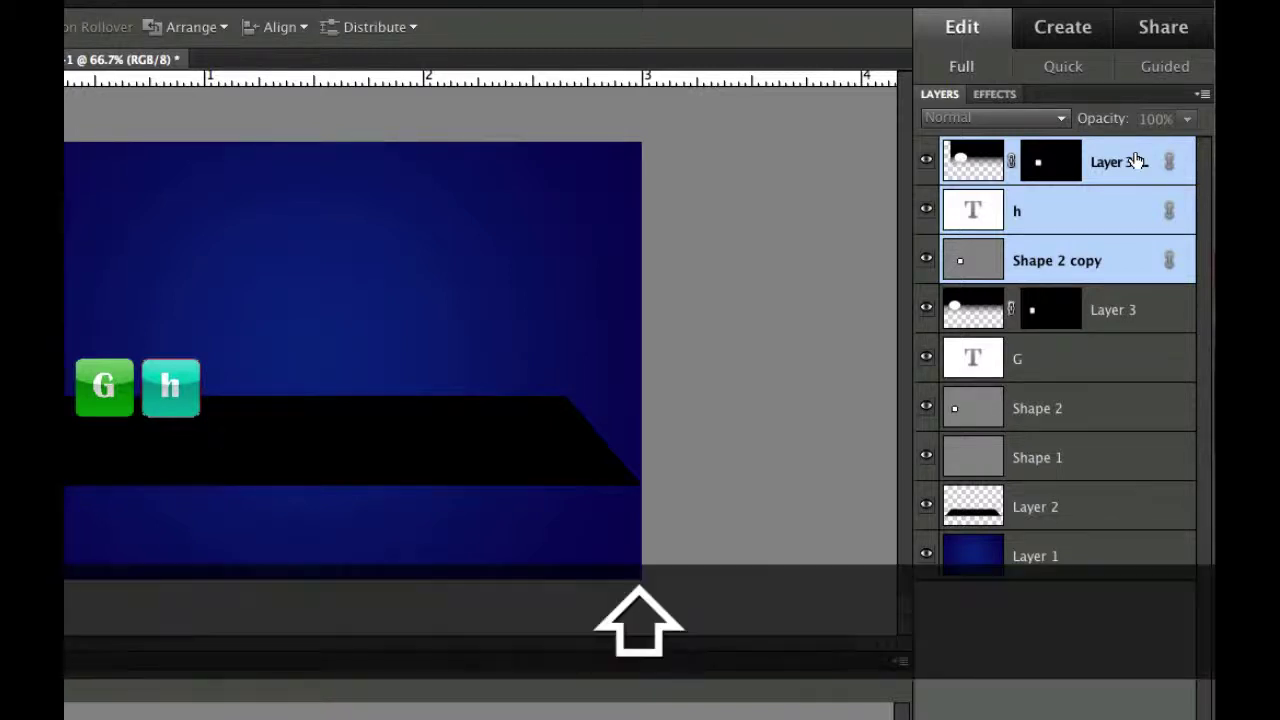
{"action": "left_click", "coordinate": [1127, 395], "text": "shift"}
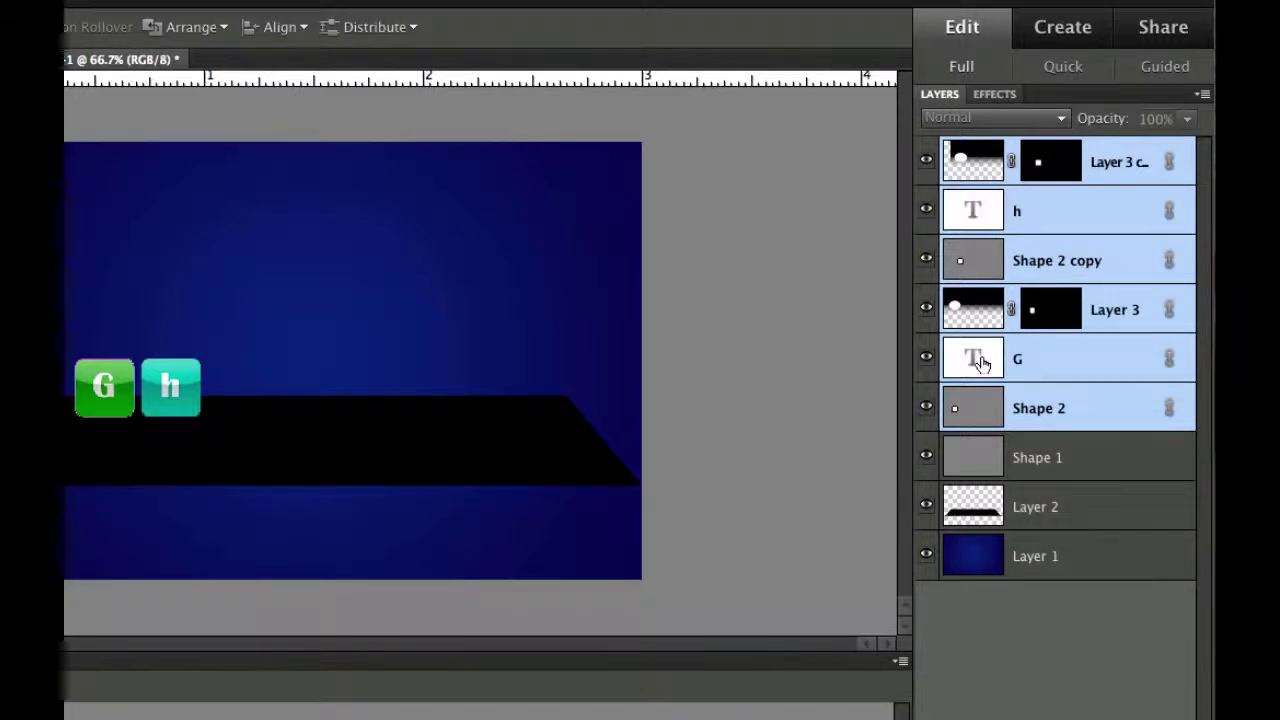
{"action": "right_click", "coordinate": [1103, 215]}
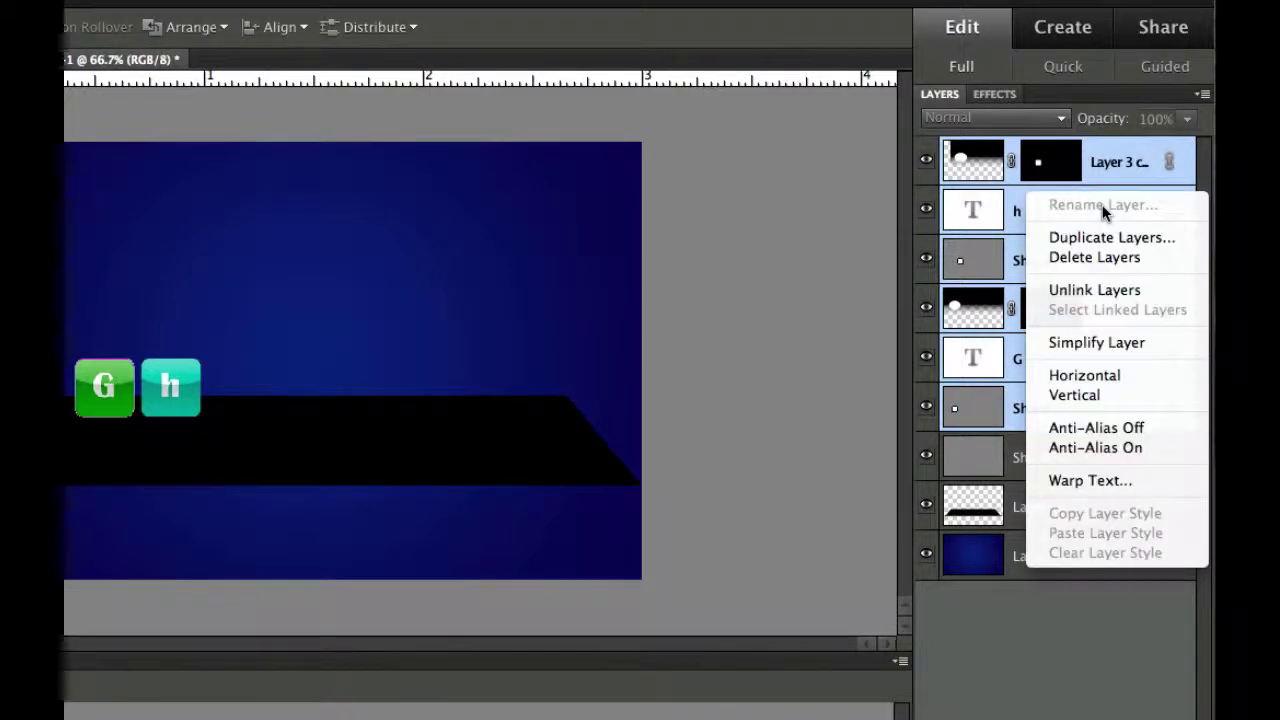
{"action": "left_click", "coordinate": [1103, 237]}
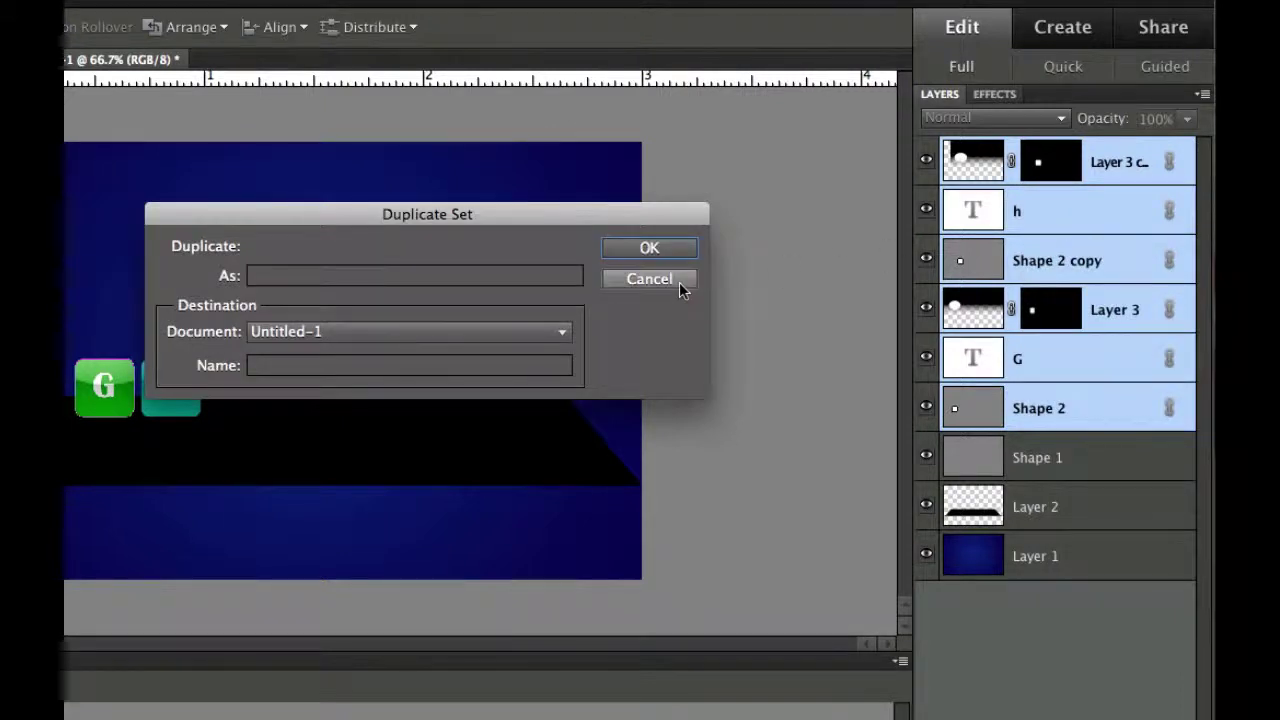
{"action": "left_click", "coordinate": [650, 250]}
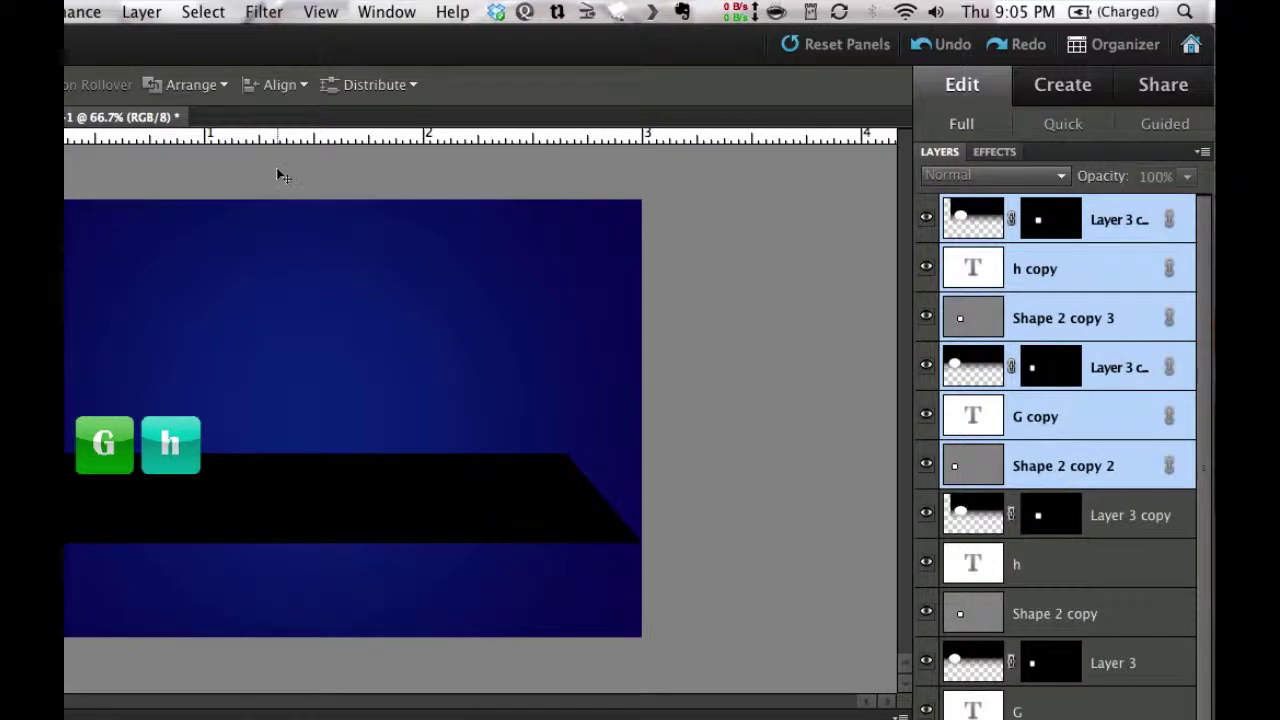
Merge the duplicated icon layers into a single layer and flip that layer vertically
{"action": "left_click", "coordinate": [143, 12]}
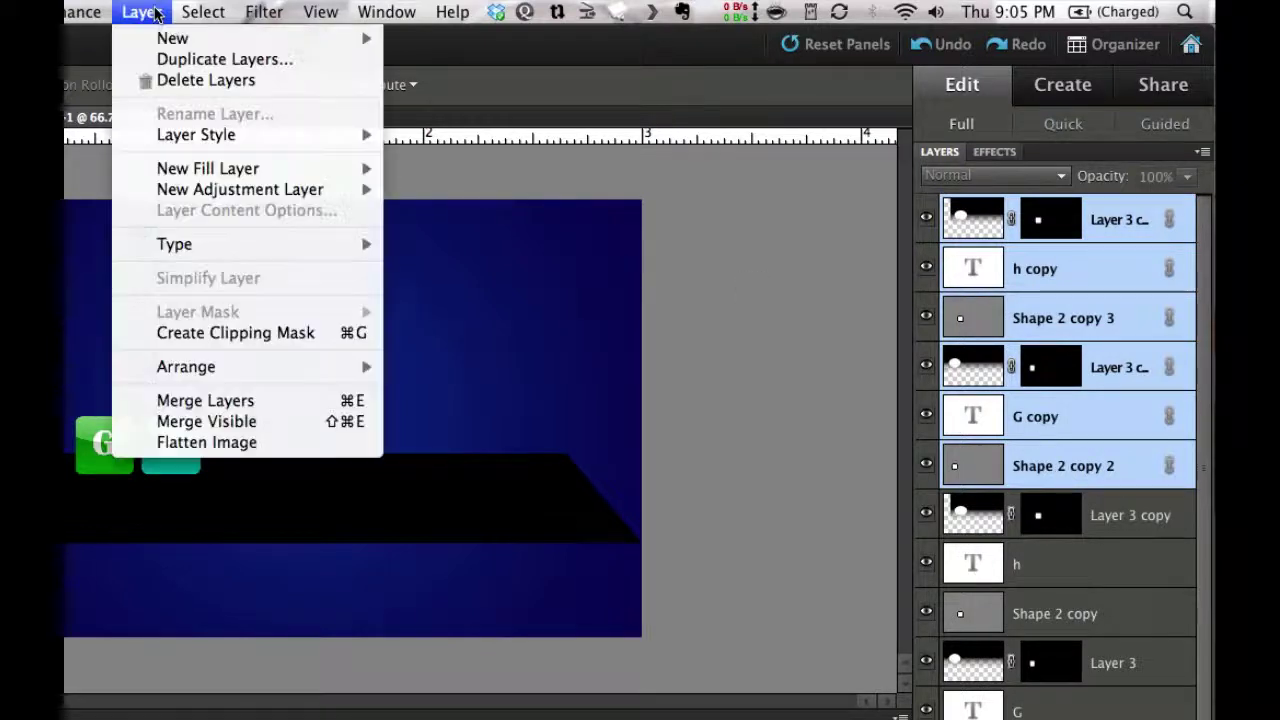
{"action": "left_click", "coordinate": [195, 400]}
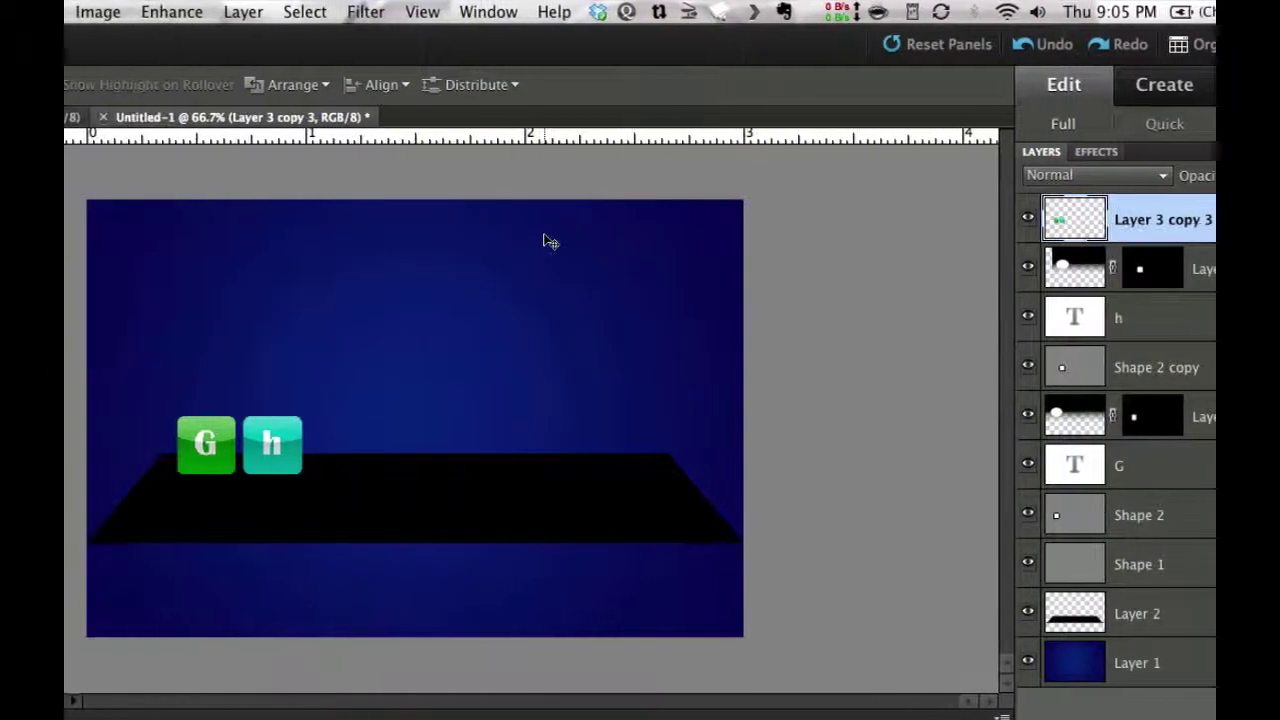
{"action": "left_click", "coordinate": [100, 10]}
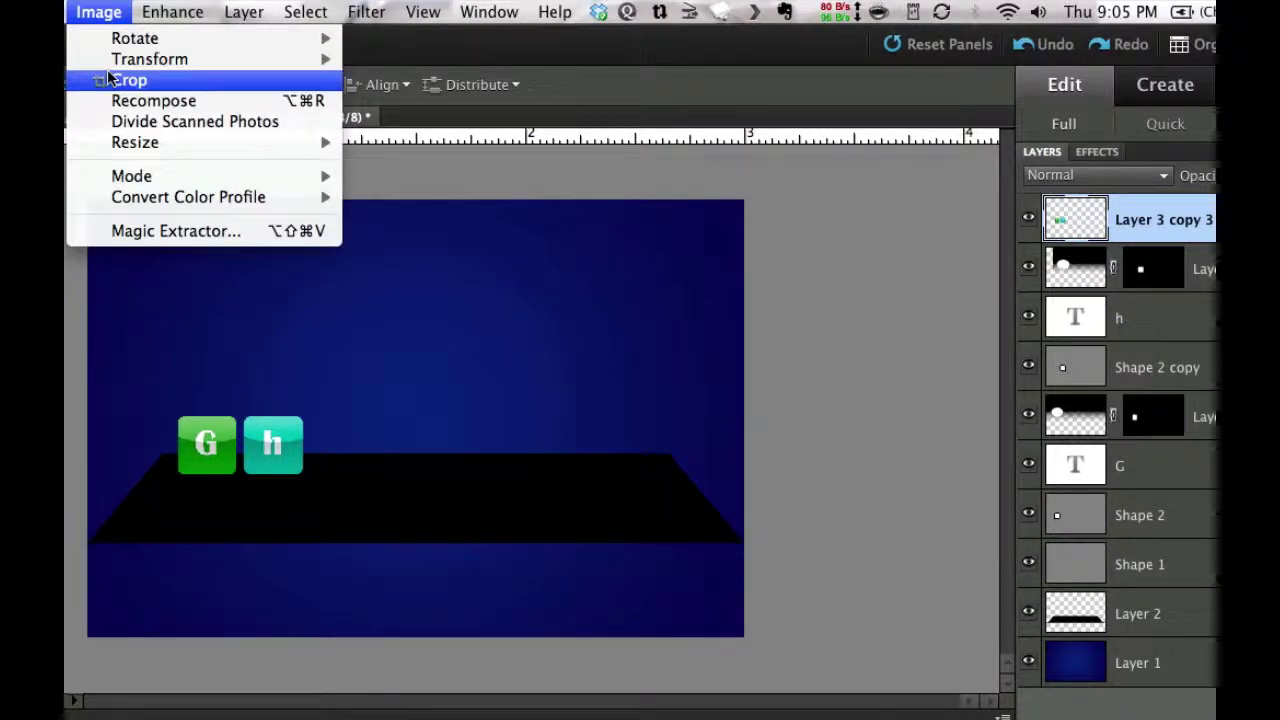
{"action": "mouse_move", "coordinate": [110, 62]}
{"action": "mouse_move", "coordinate": [125, 38]}
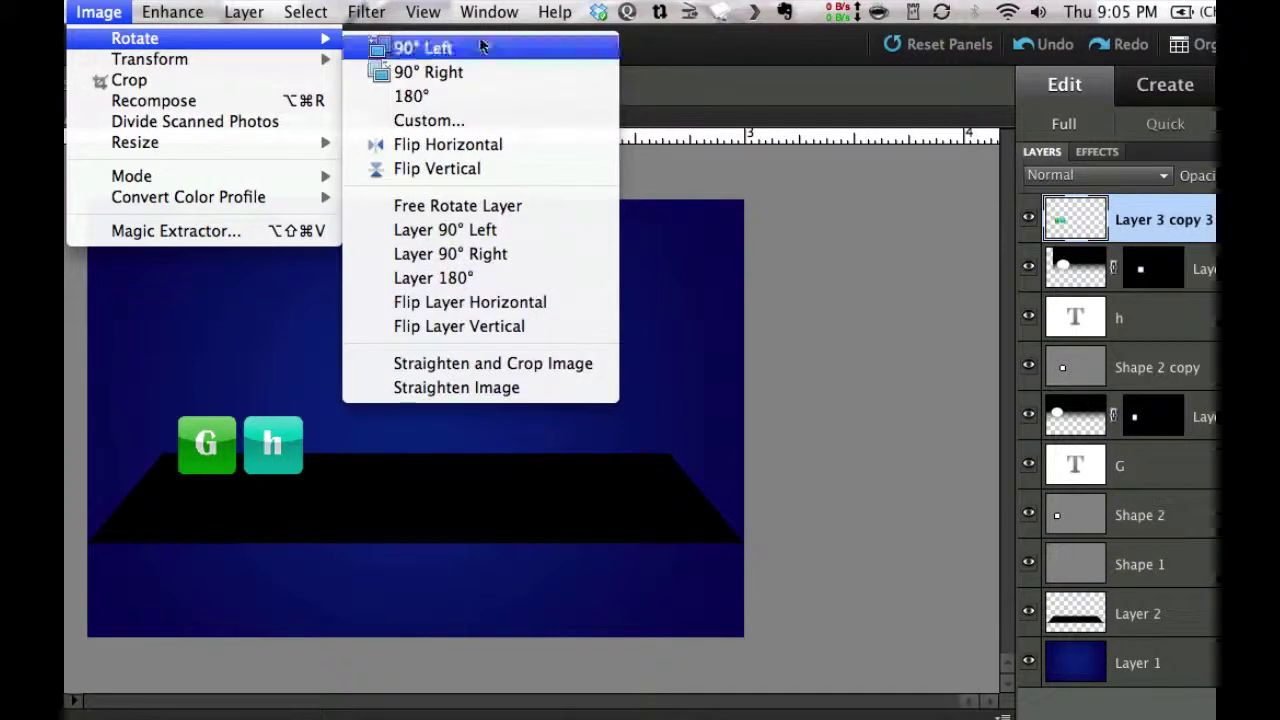
{"action": "left_click", "coordinate": [501, 331]}
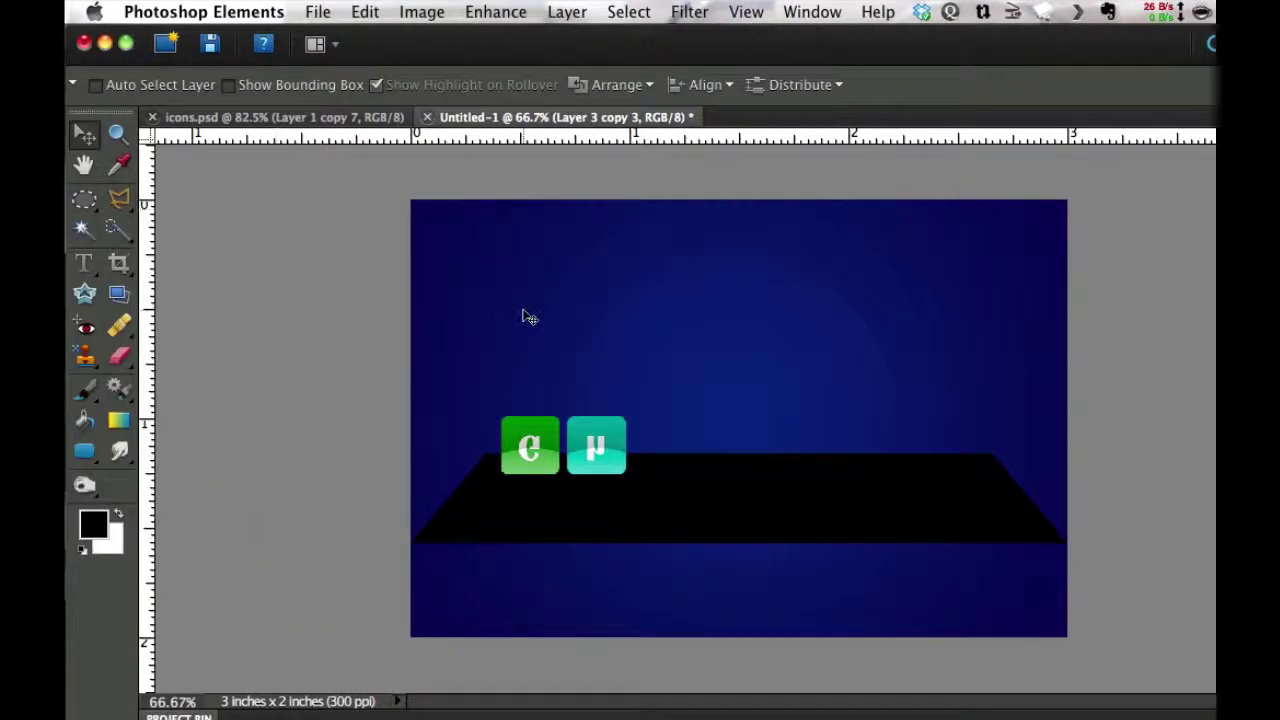
Move the flipped copy straight down until it sits just below the original G and h icons as their reflection
{"action": "key", "text": "shift+Down"}
{"action": "key", "text": "shift+Down"}
{"action": "key", "text": "shift+Down"}
{"action": "key", "text": "shift+Down"}
{"action": "key", "text": "shift+Down"}
{"action": "key", "text": "shift+Down"}
{"action": "key", "text": "shift+Down"}
{"action": "key", "text": "shift+Down"}
{"action": "key", "text": "shift+Down"}
{"action": "key", "text": "shift+Down"}
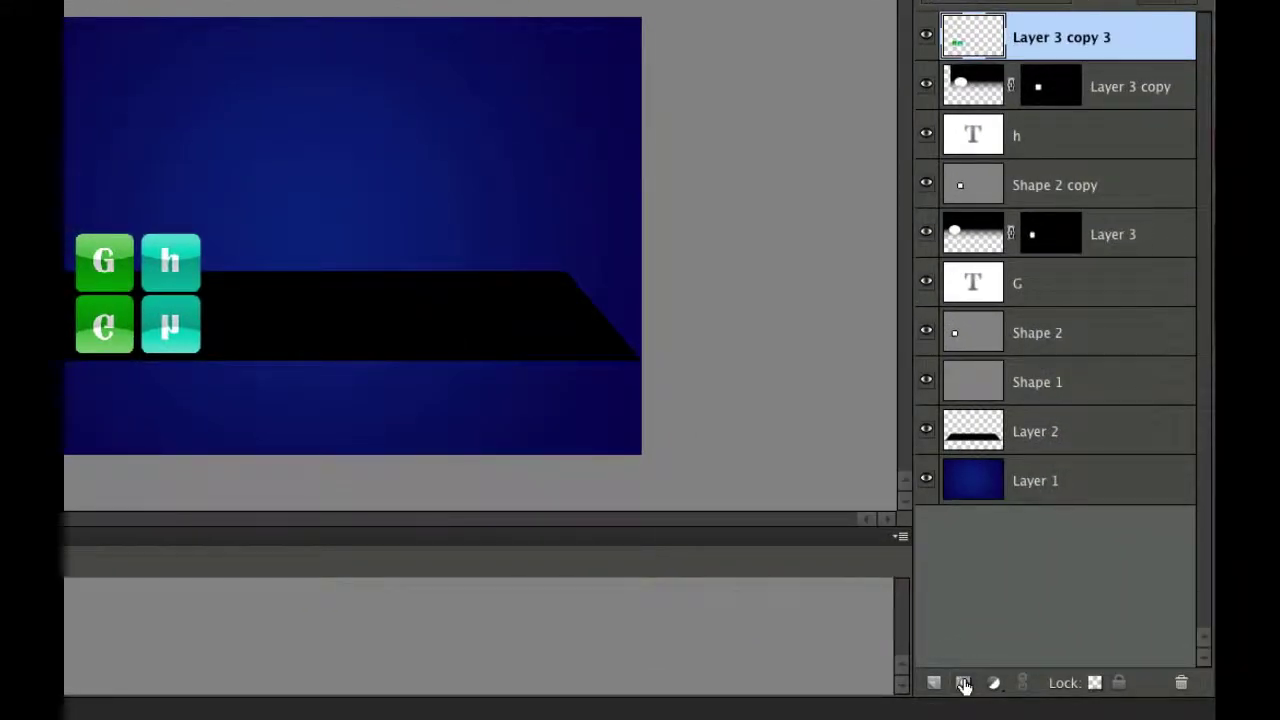
Add a layer mask to the flipped reflection layer and set the Gradient tool to the foreground-to-background preset
{"action": "left_click", "coordinate": [964, 684]}
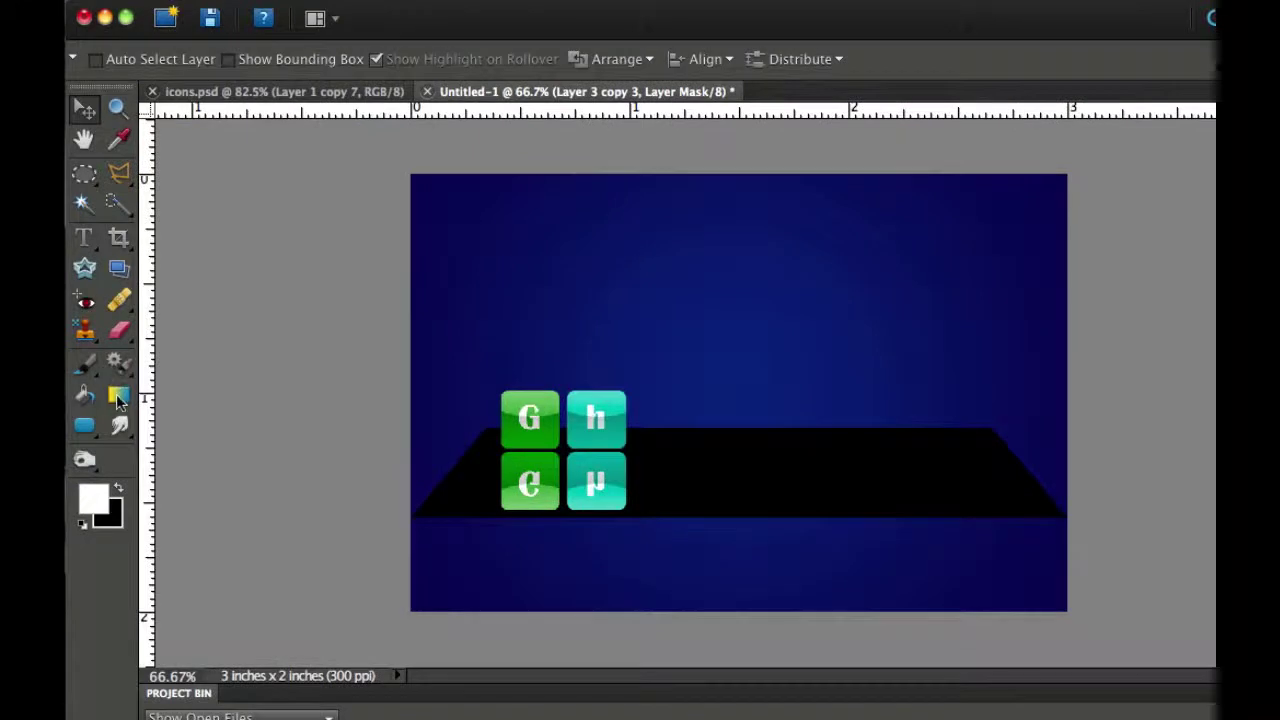
{"action": "left_click", "coordinate": [117, 397]}
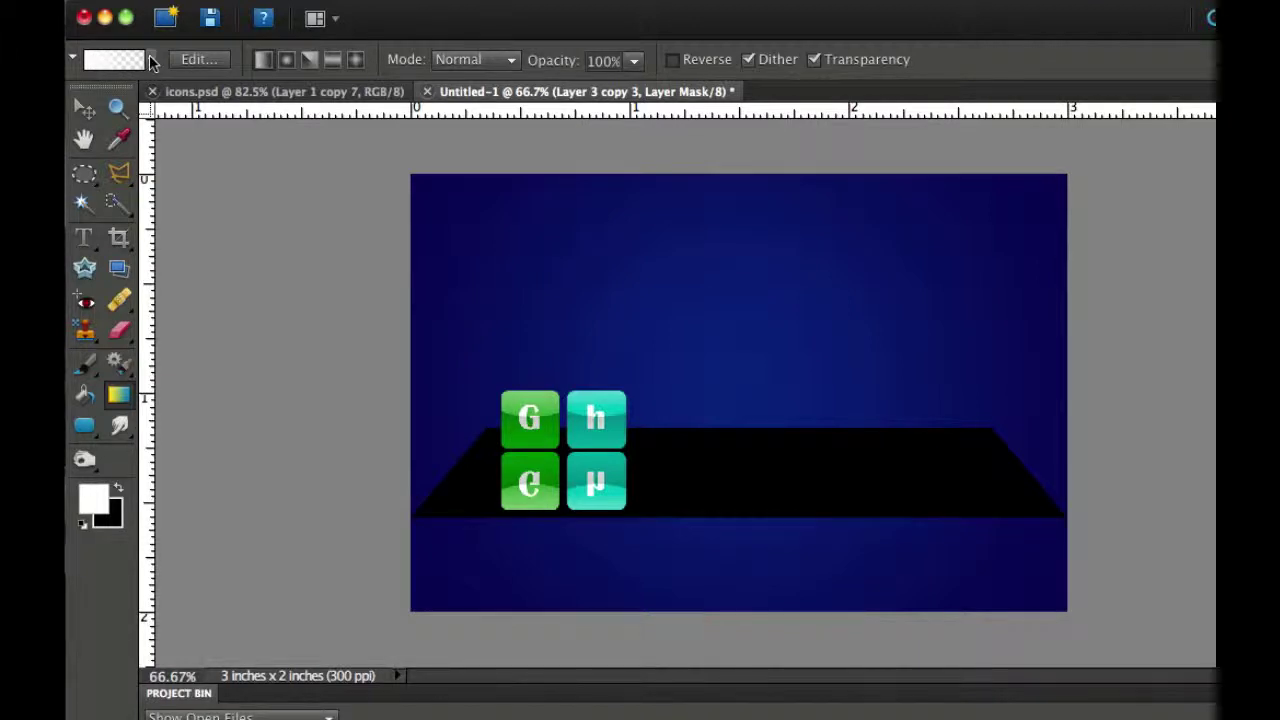
{"action": "left_click", "coordinate": [151, 61]}
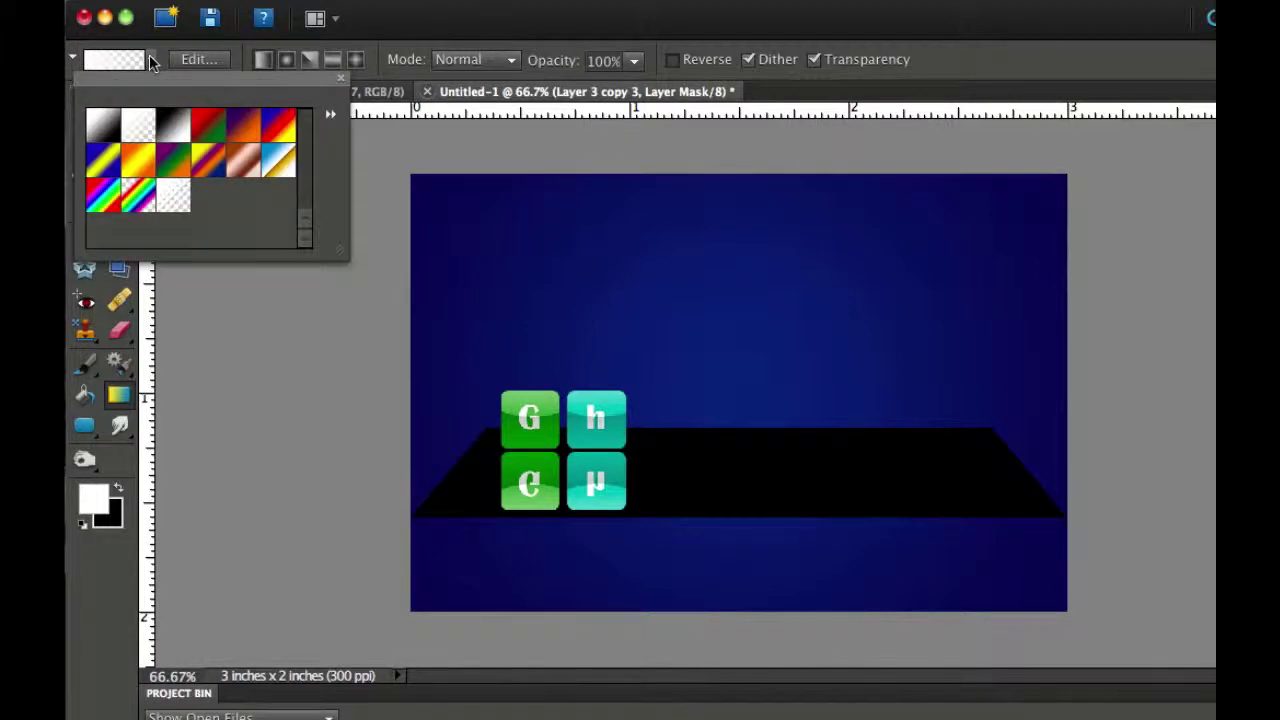
{"action": "left_click", "coordinate": [108, 122]}
{"action": "left_click", "coordinate": [333, 374]}
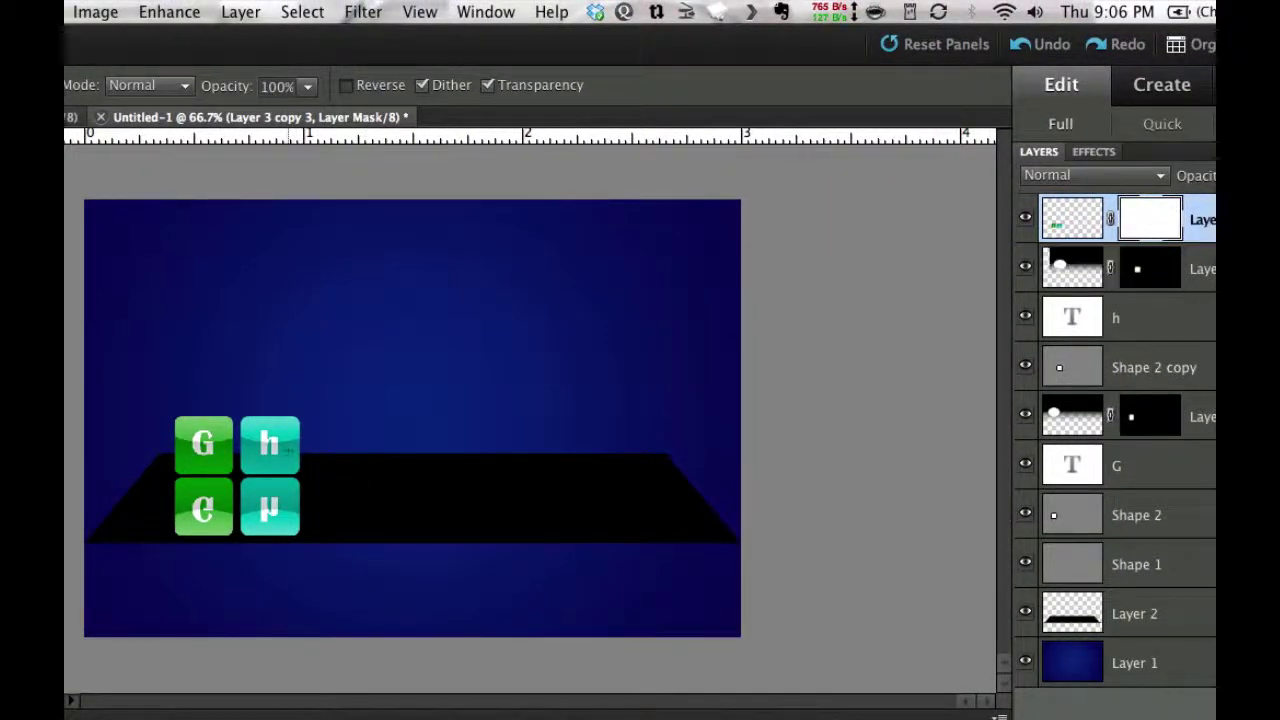
Fade the G and h reflection with a vertical white-to-black mask gradient, starting well above the icons and ending just below the reflection
{"action": "left_click_drag", "start_coordinate": [269, 440], "coordinate": [270, 510]}
{"action": "left_click_drag", "start_coordinate": [269, 566], "coordinate": [269, 583]}
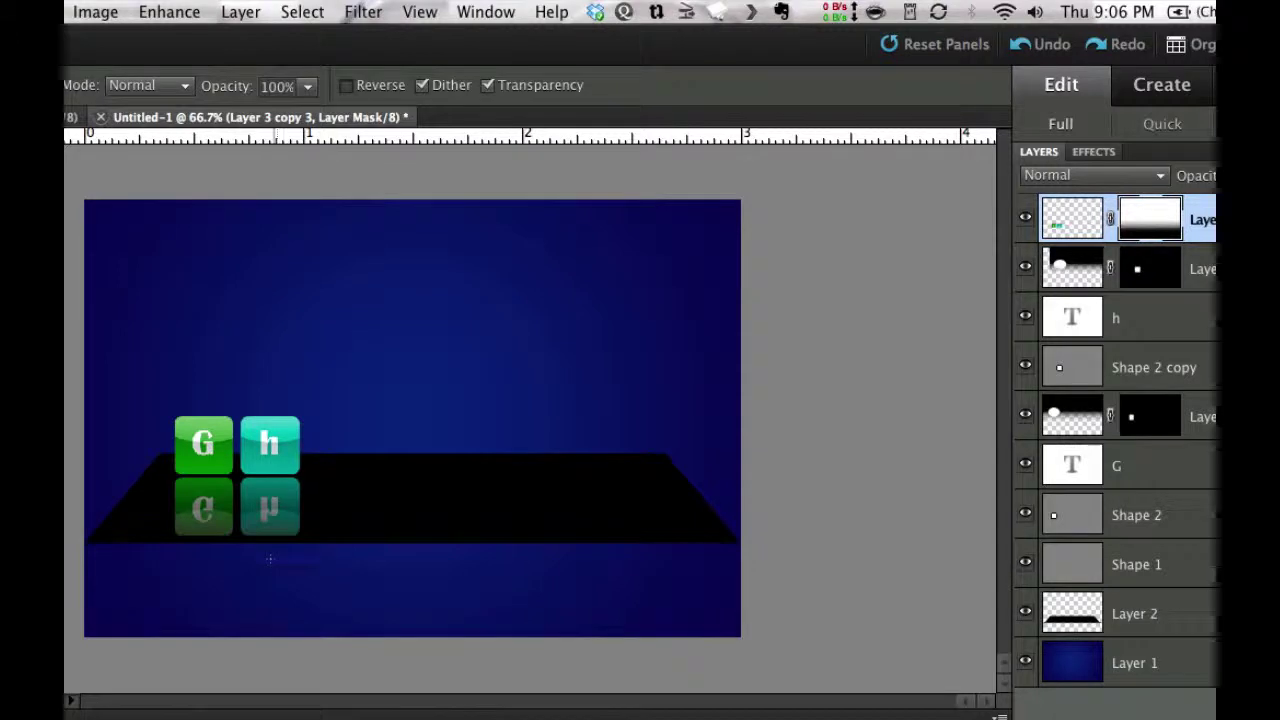
{"action": "key", "text": "shift"}
{"action": "left_click_drag", "start_coordinate": [280, 565], "coordinate": [279, 578]}
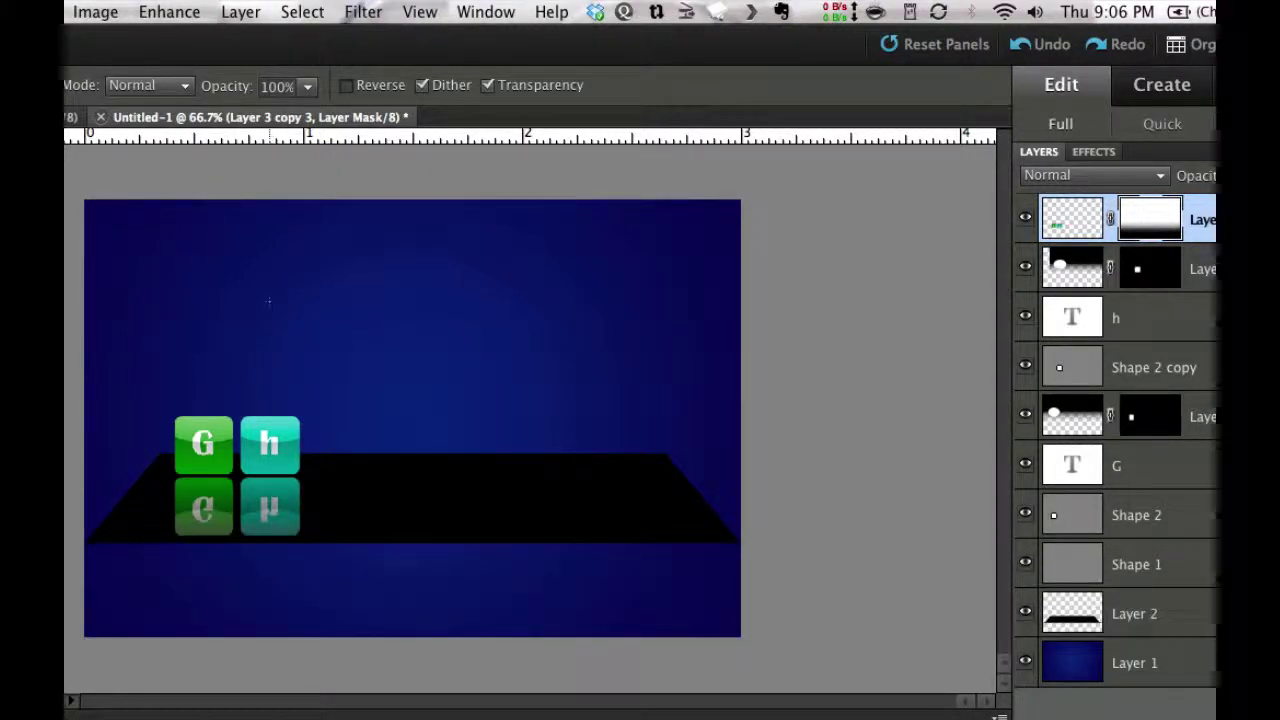
{"action": "key", "text": "shift"}
{"action": "left_click_drag", "start_coordinate": [268, 301], "coordinate": [265, 563]}
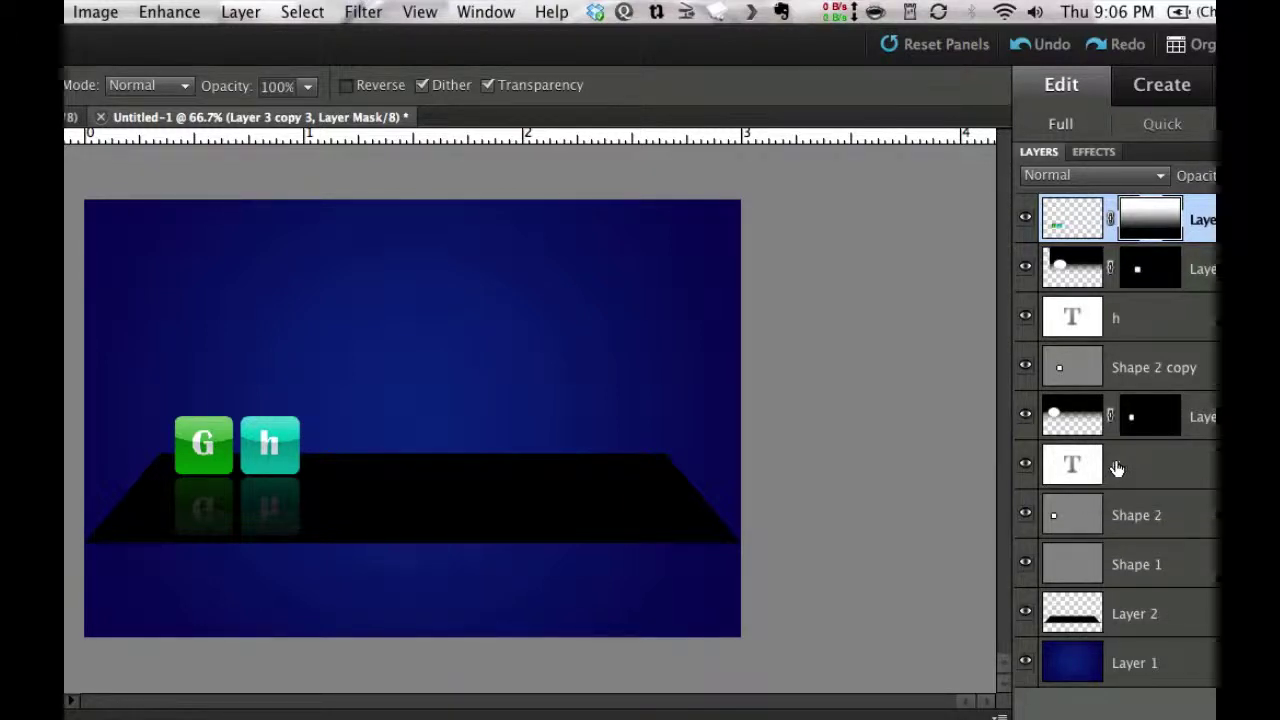
Recolour the G icon's square to the dark orange-red #9d370a
{"action": "double_click", "coordinate": [1064, 515]}
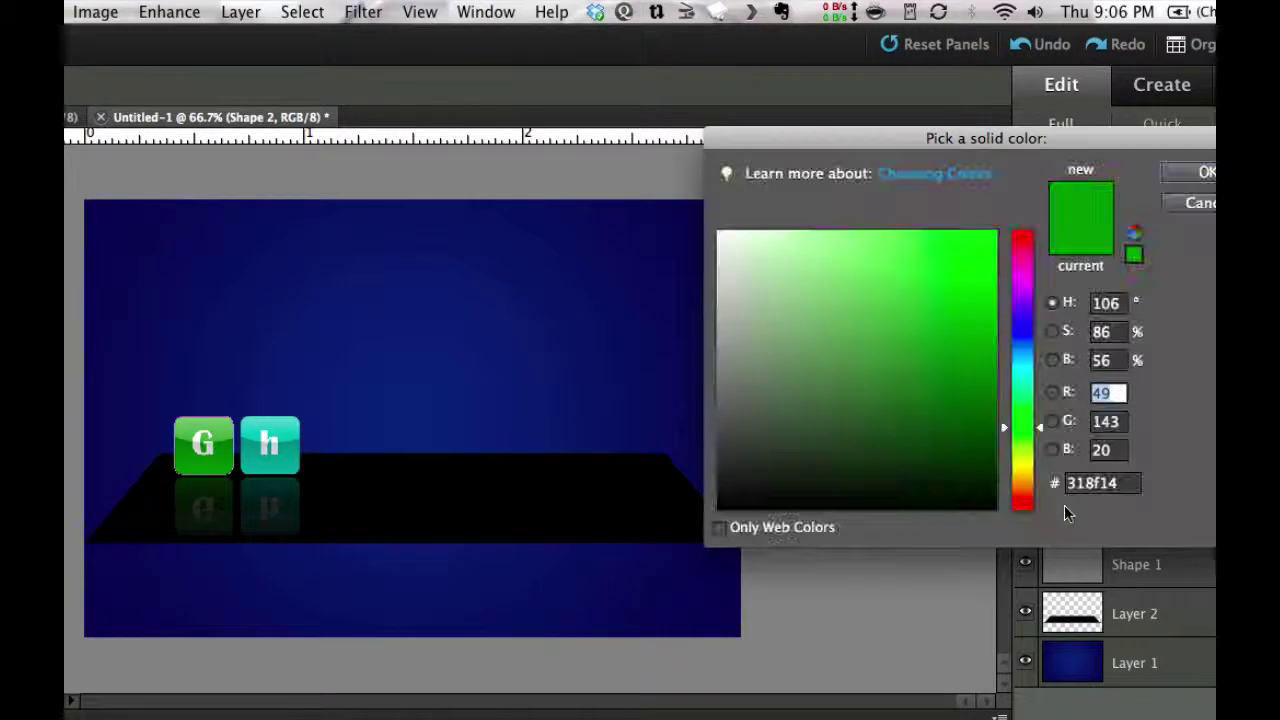
{"action": "left_click", "coordinate": [1023, 496]}
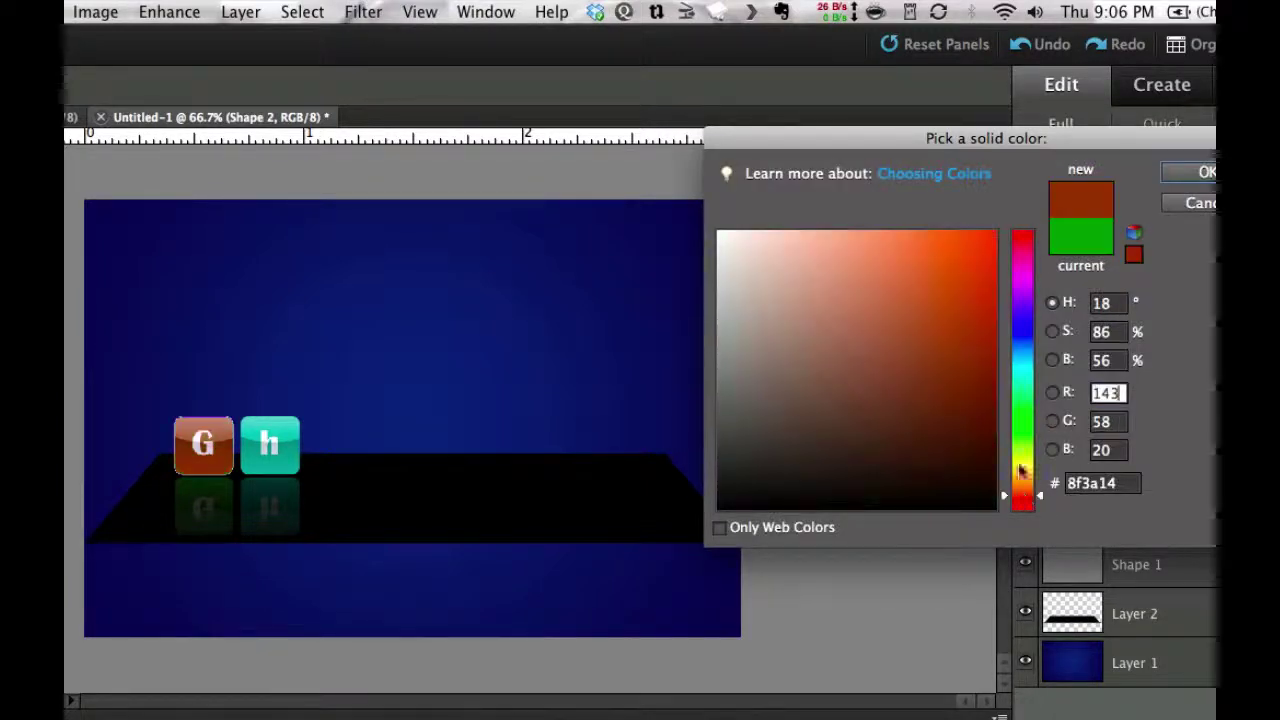
{"action": "left_click", "coordinate": [977, 338]}
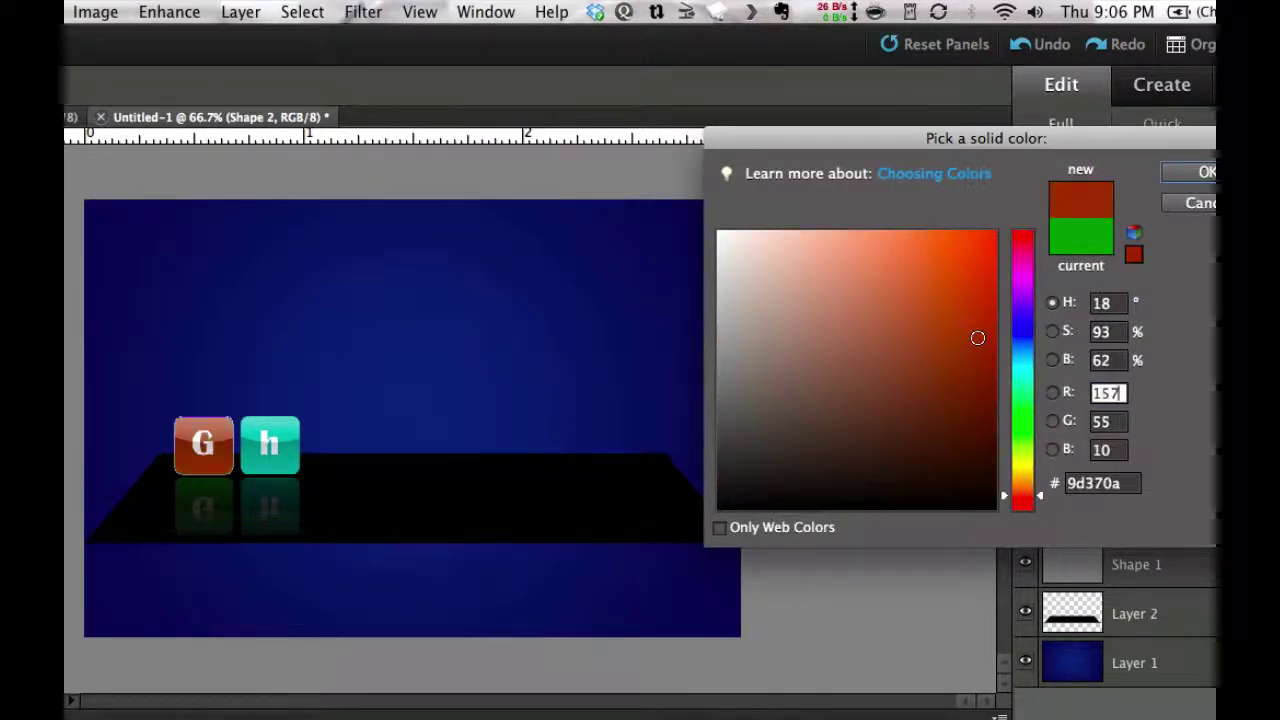
{"action": "left_click", "coordinate": [1185, 173]}
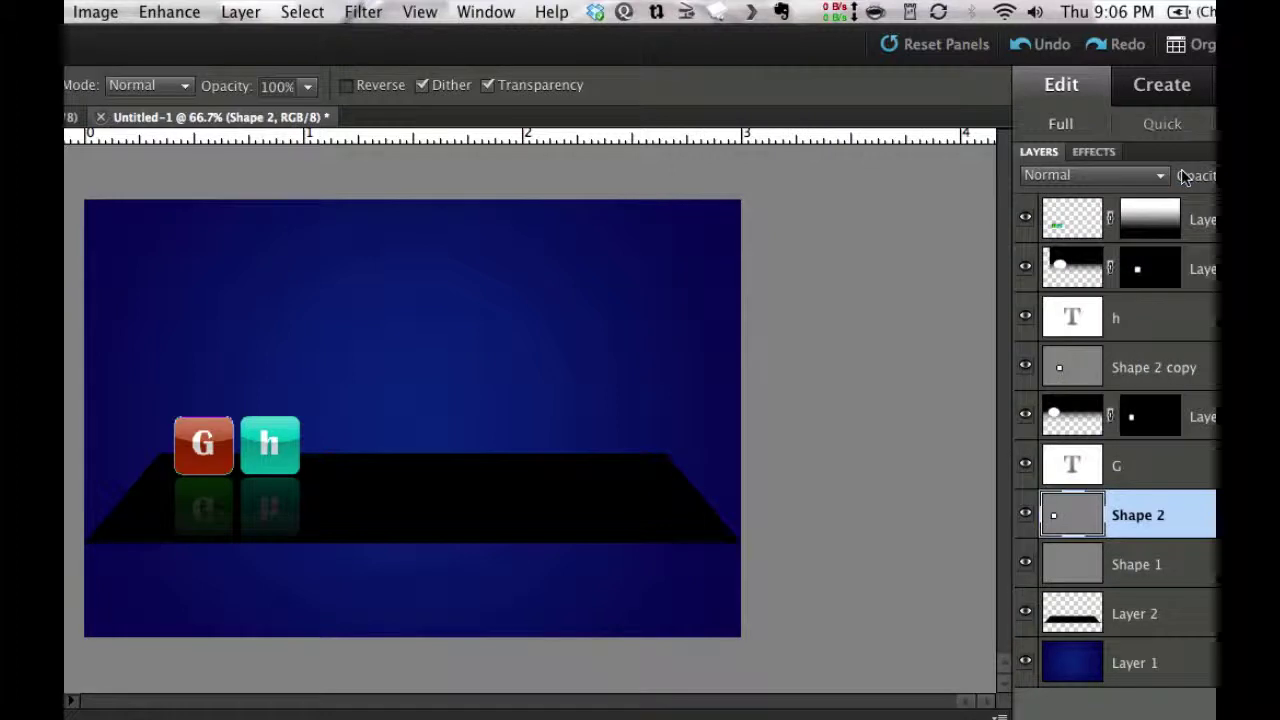
Recolour the h icon's square to a bright, saturated yellow-green with a hue of 66°
{"action": "double_click", "coordinate": [1073, 368]}
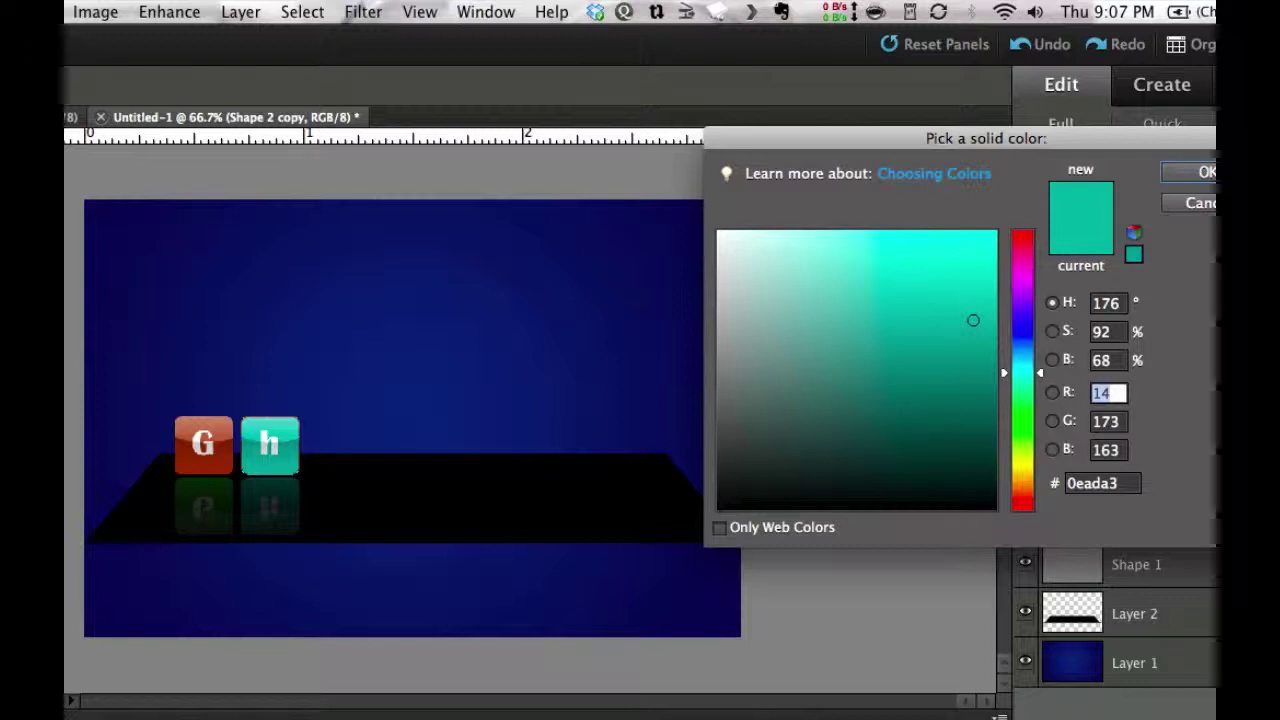
{"action": "left_click", "coordinate": [1027, 458]}
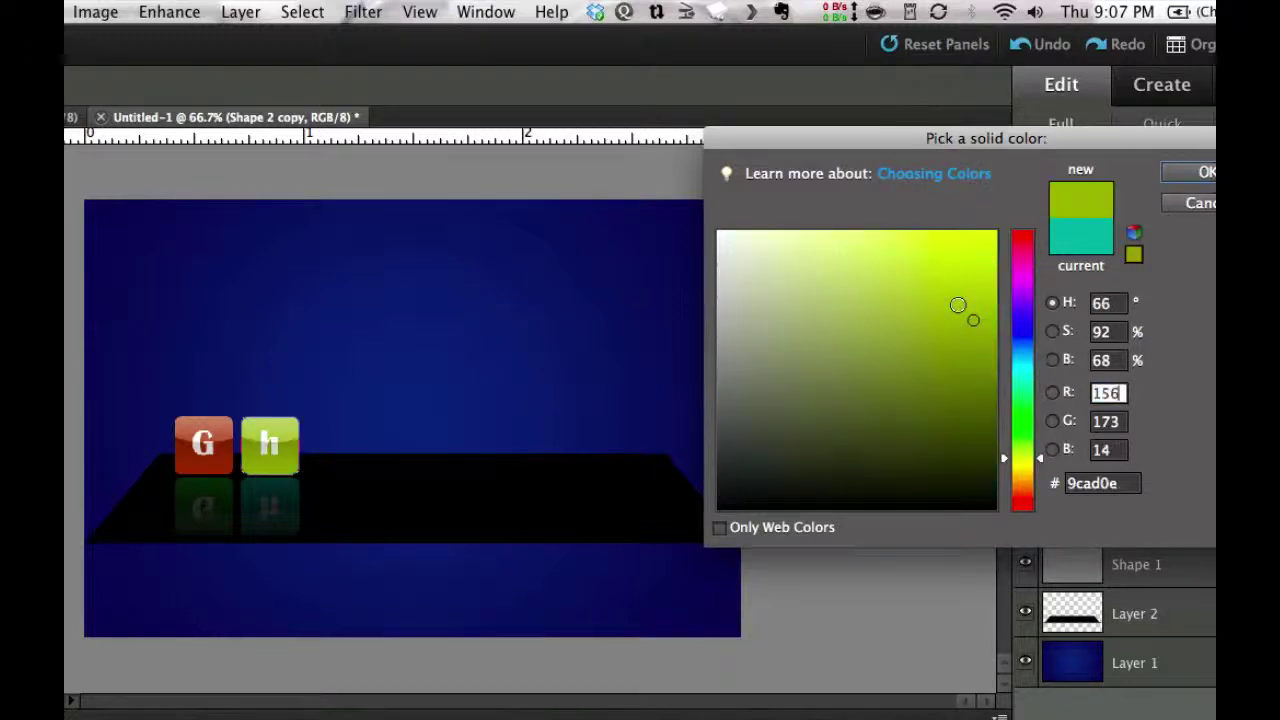
{"action": "left_click", "coordinate": [940, 239]}
{"action": "left_click", "coordinate": [1198, 172]}
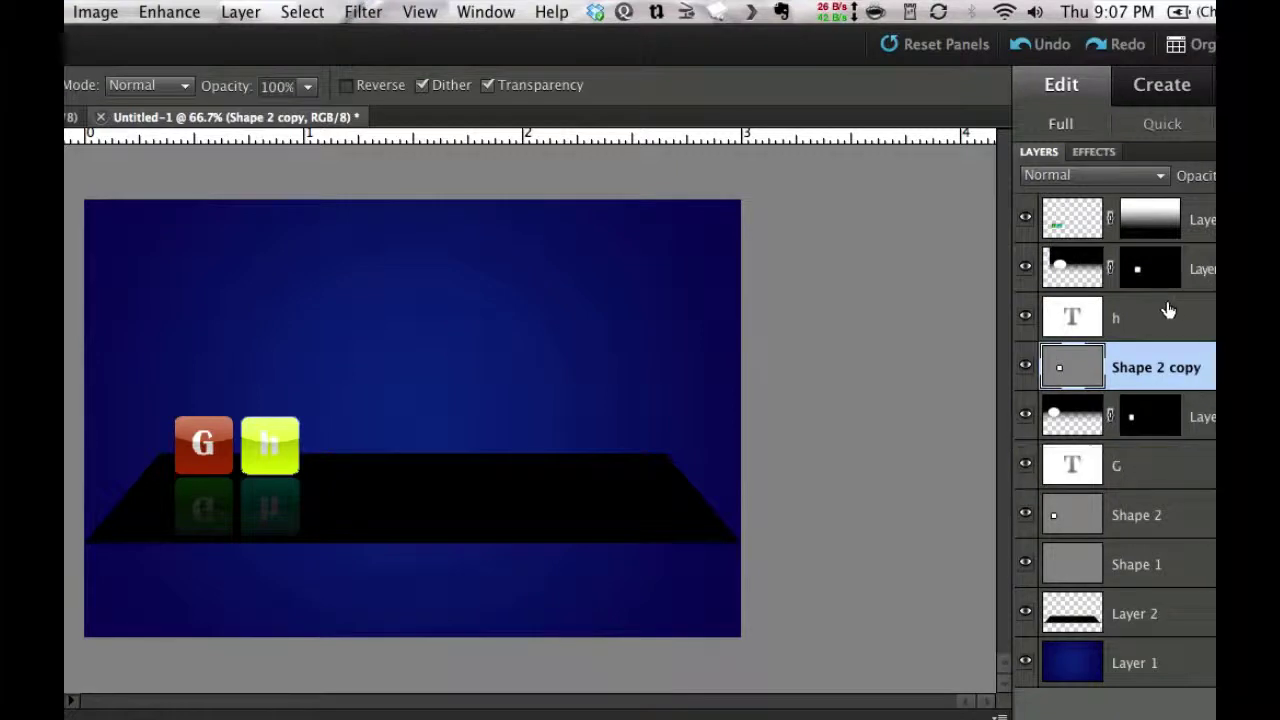
Replace the letter h with Y on the yellow-green icon and G with J on the red icon
{"action": "double_click", "coordinate": [1075, 322]}
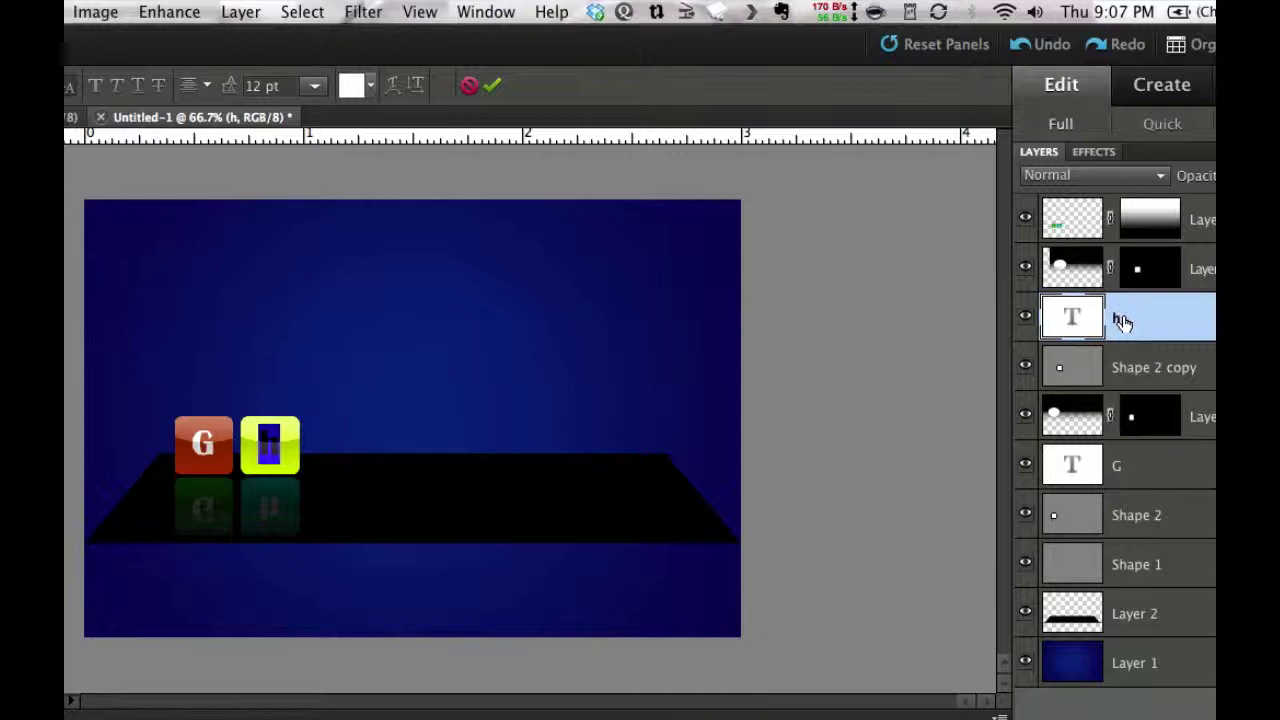
{"action": "type", "text": "Y"}
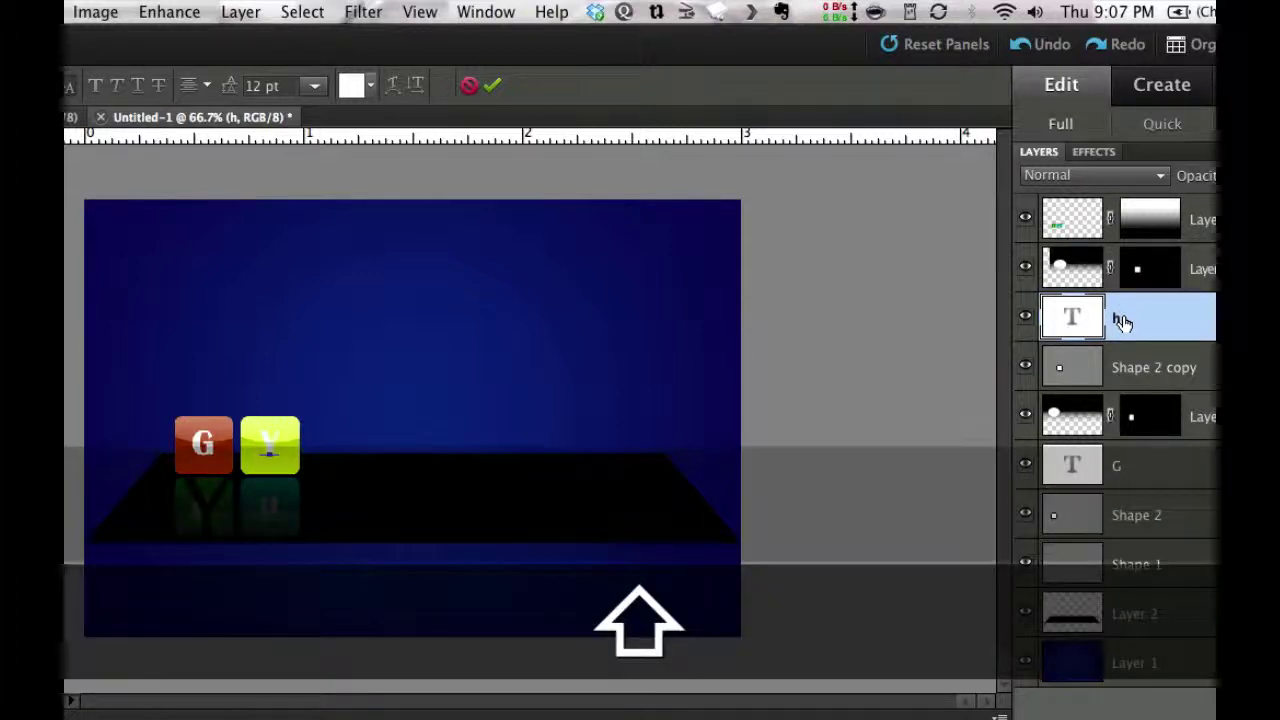
{"action": "left_click", "coordinate": [1075, 465]}
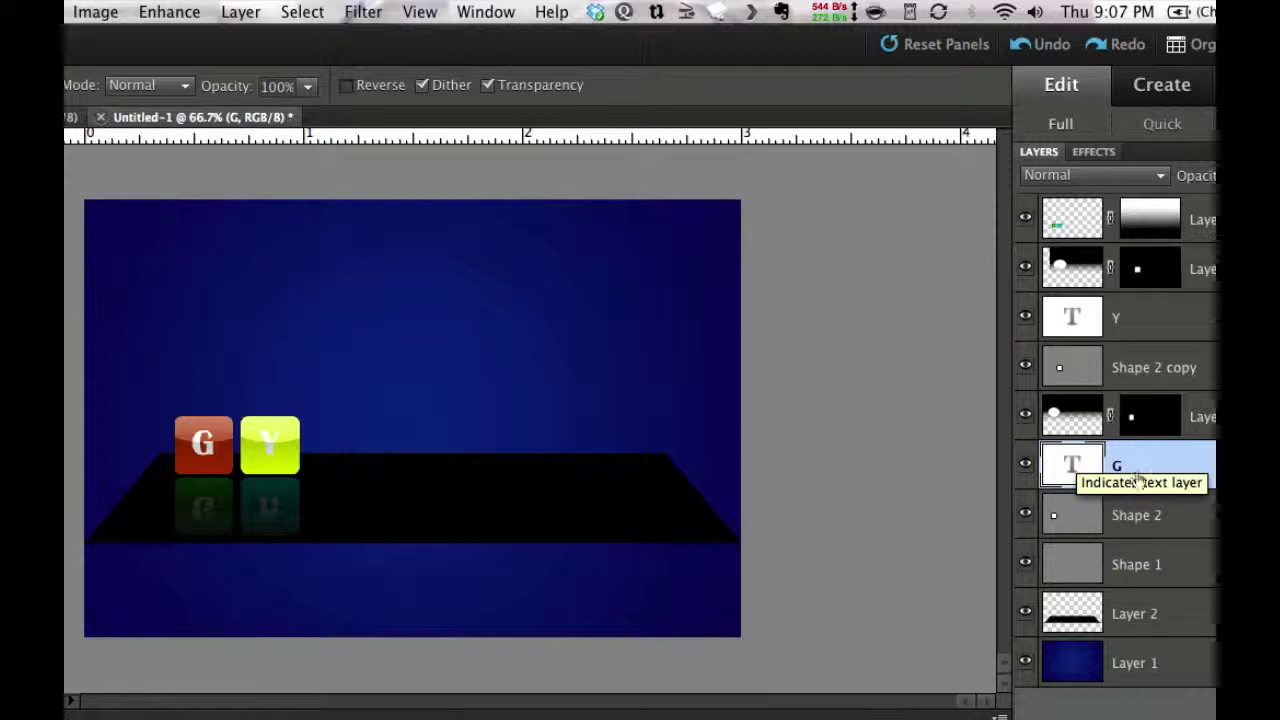
{"action": "double_click", "coordinate": [1073, 463]}
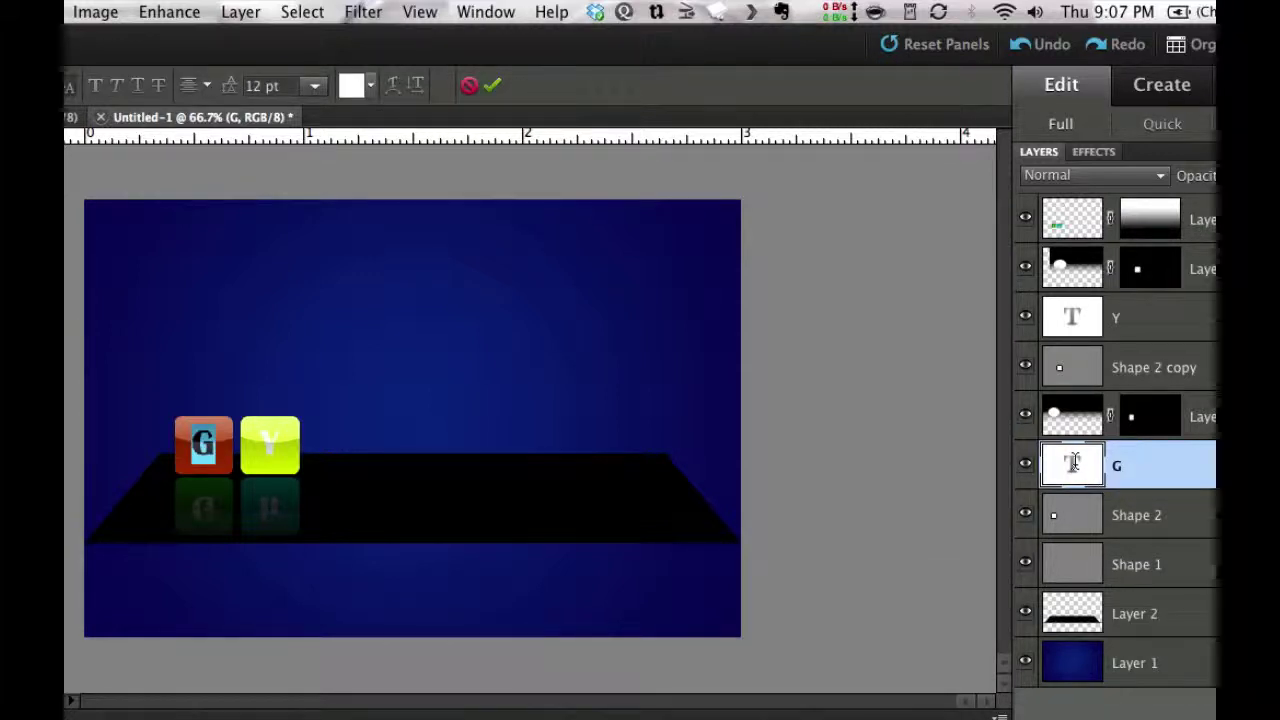
{"action": "key", "text": "shift"}
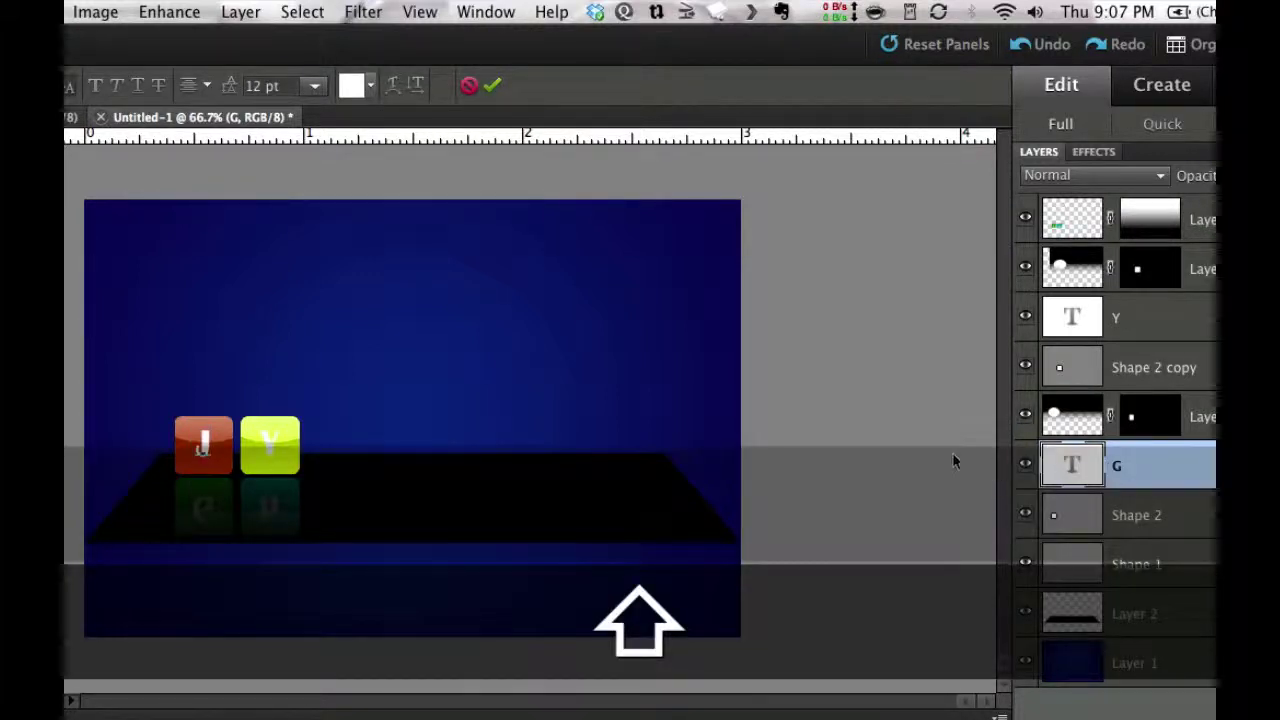
{"action": "left_click", "coordinate": [492, 85]}
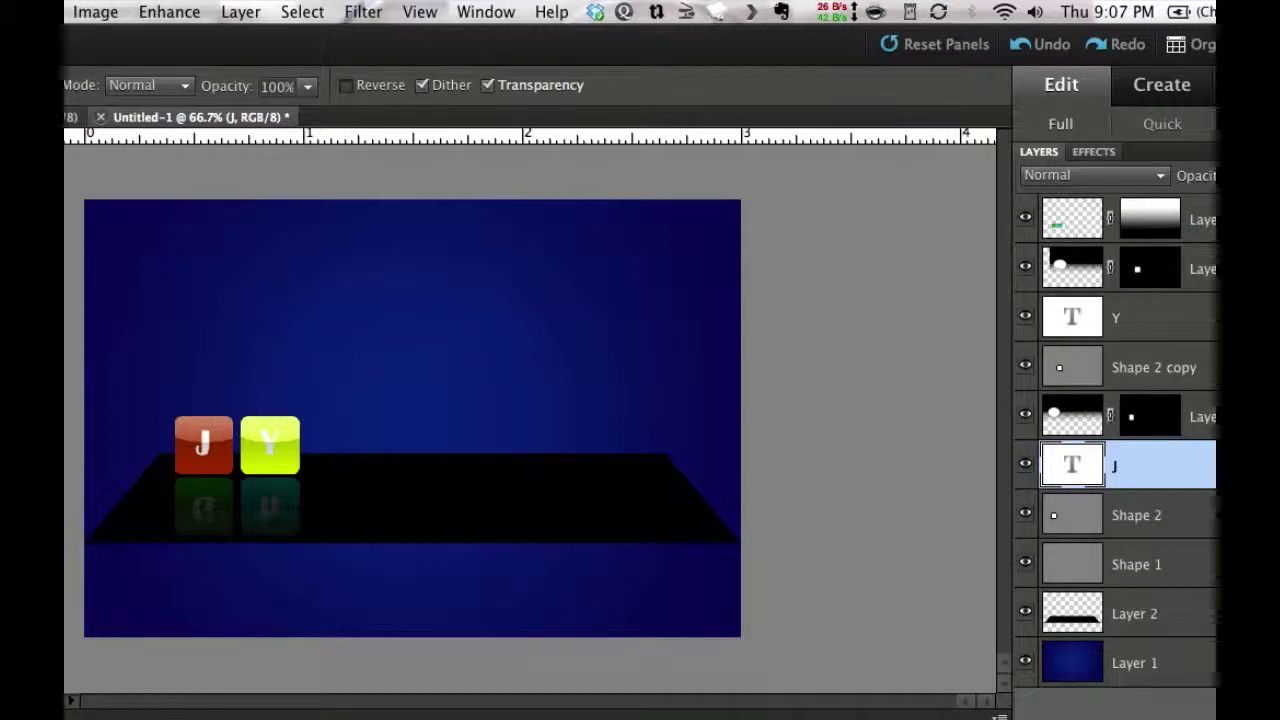
Hide the old green reflection layer and duplicate all six layers of the J and Y icons
{"action": "left_click", "coordinate": [1026, 219]}
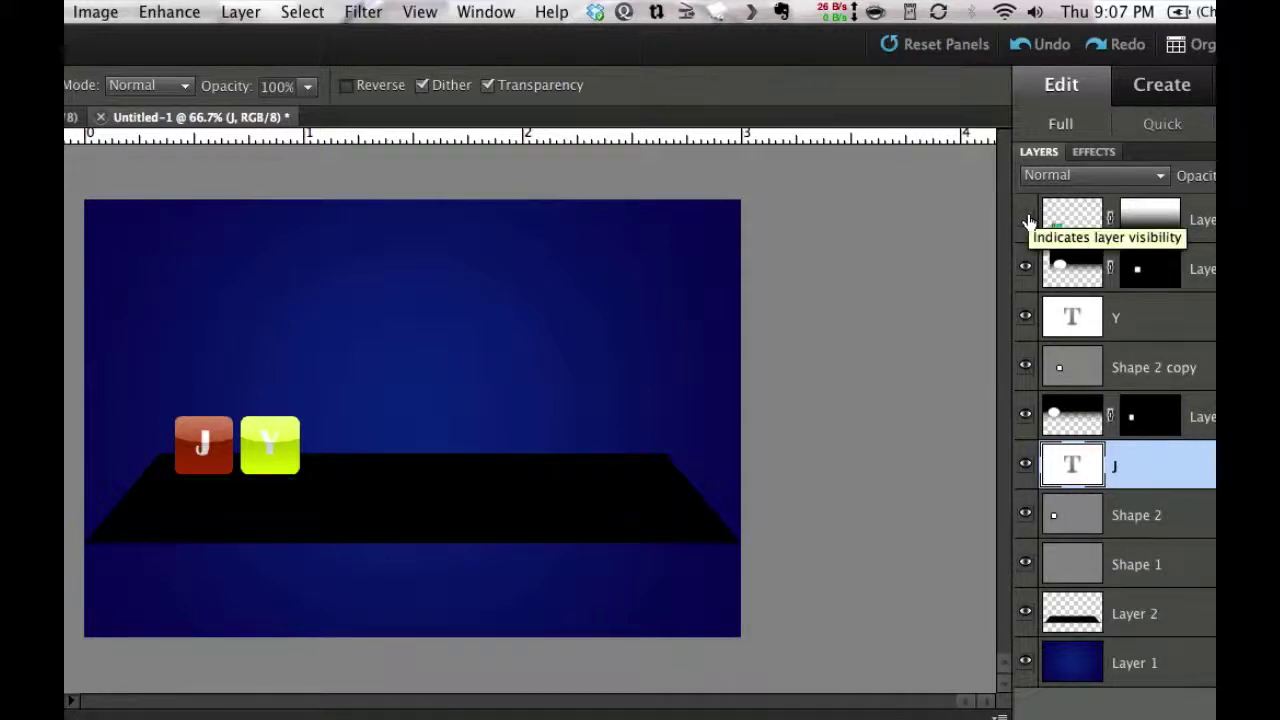
{"action": "left_click", "coordinate": [1204, 270]}
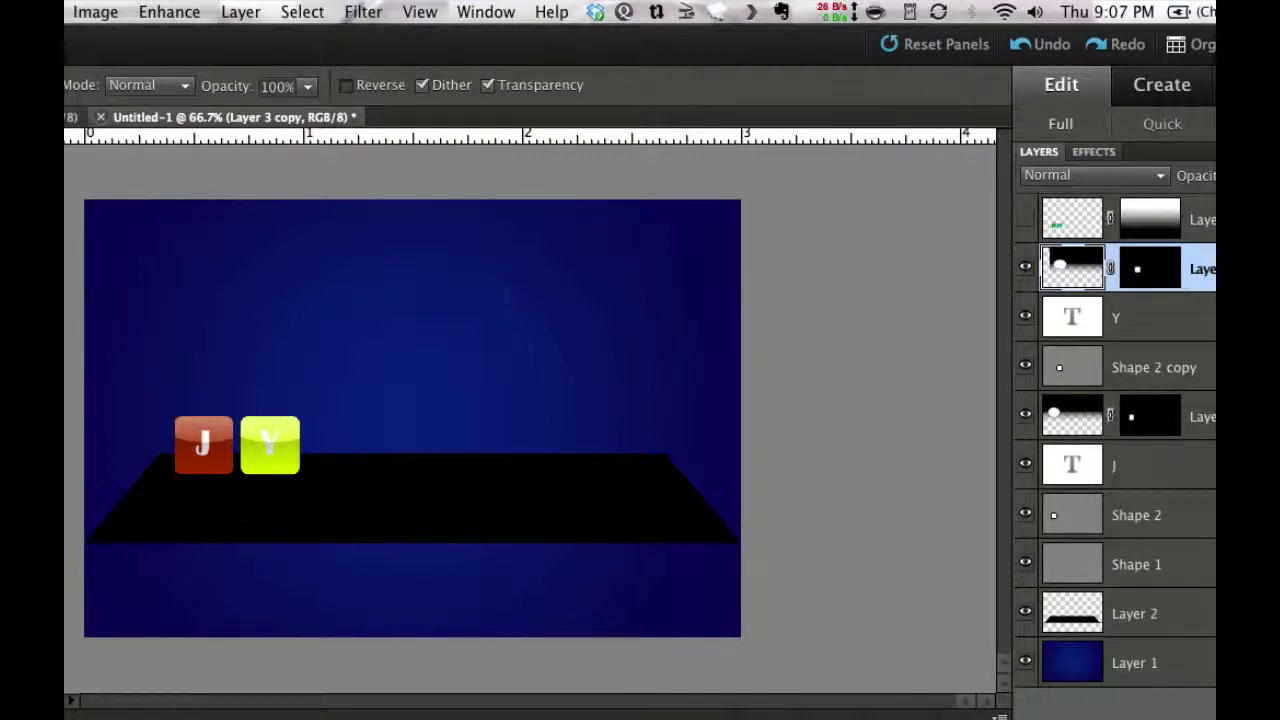
{"action": "left_click", "coordinate": [1150, 515], "text": "shift"}
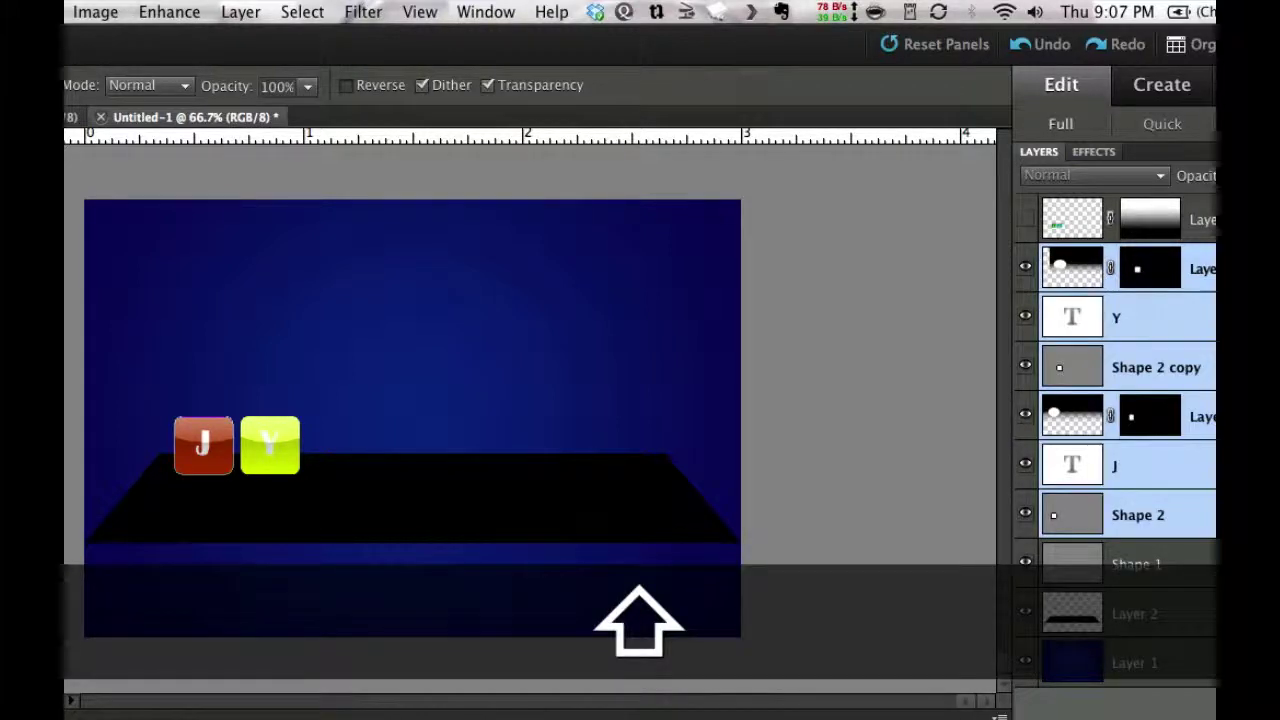
{"action": "right_click", "coordinate": [1127, 494]}
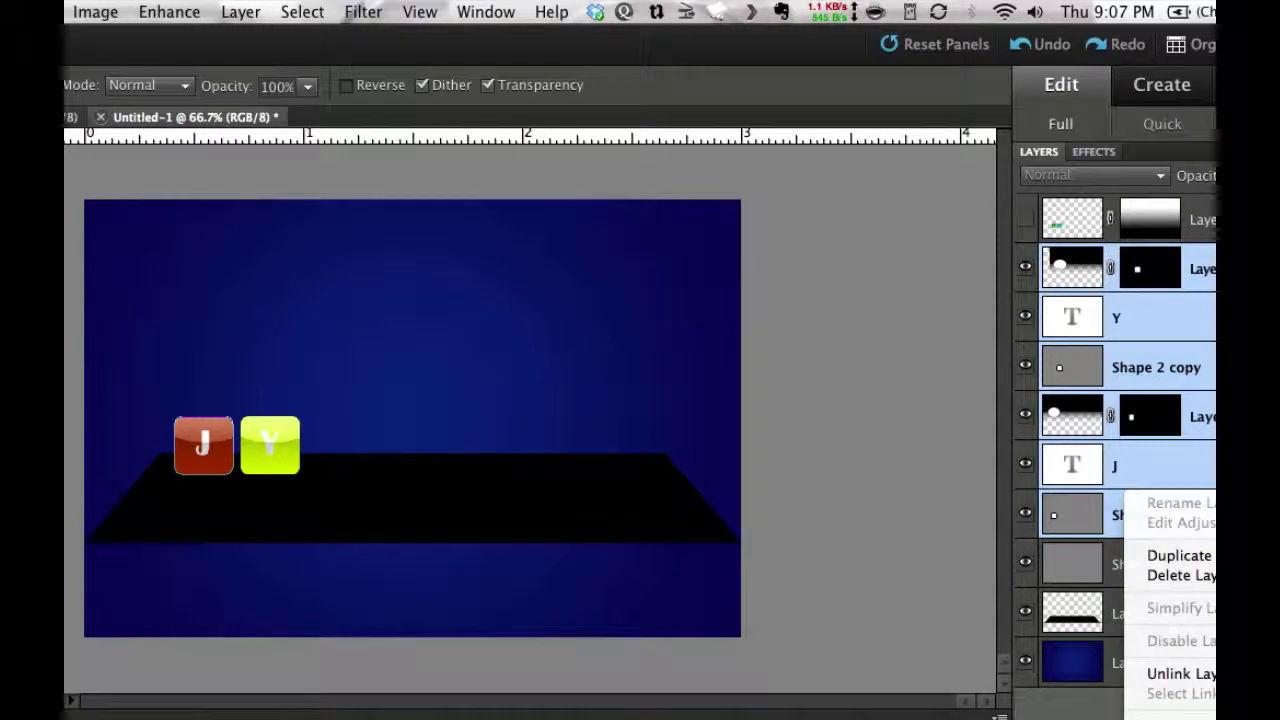
{"action": "left_click", "coordinate": [1204, 555]}
{"action": "left_click", "coordinate": [779, 305]}
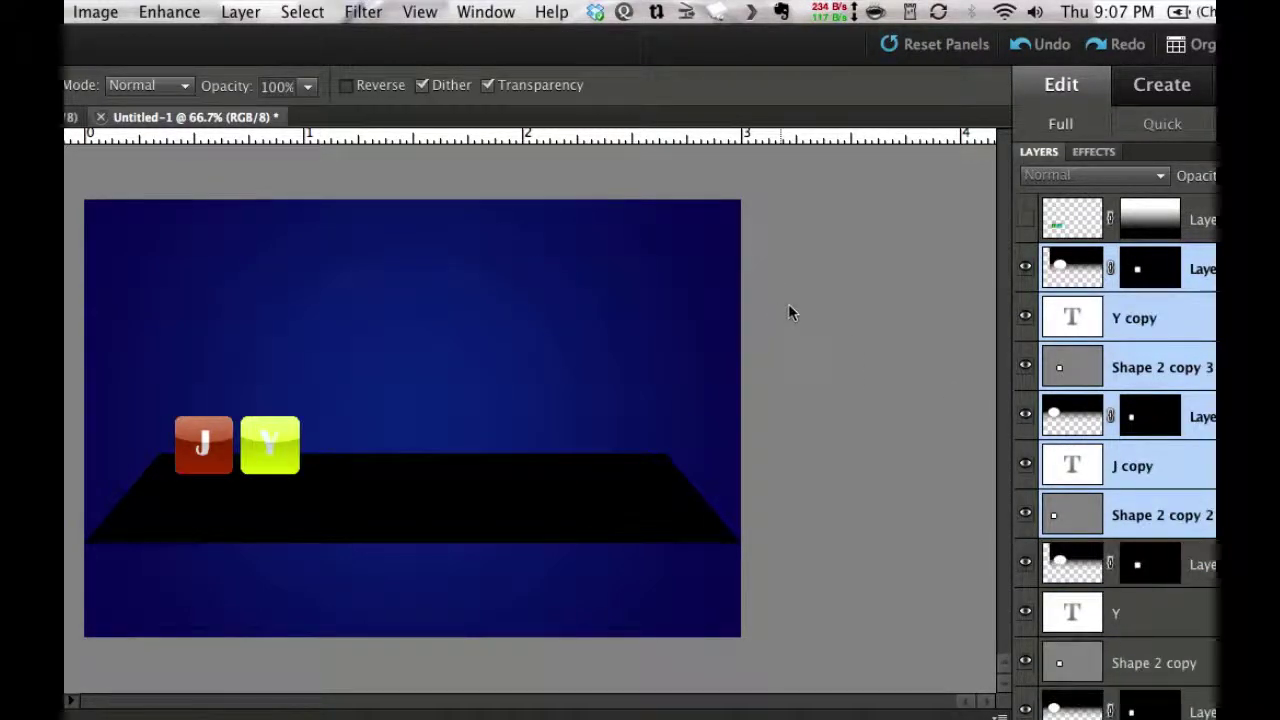
Merge the duplicated J and Y icon layers into one layer and flip it vertically
{"action": "left_click", "coordinate": [240, 11]}
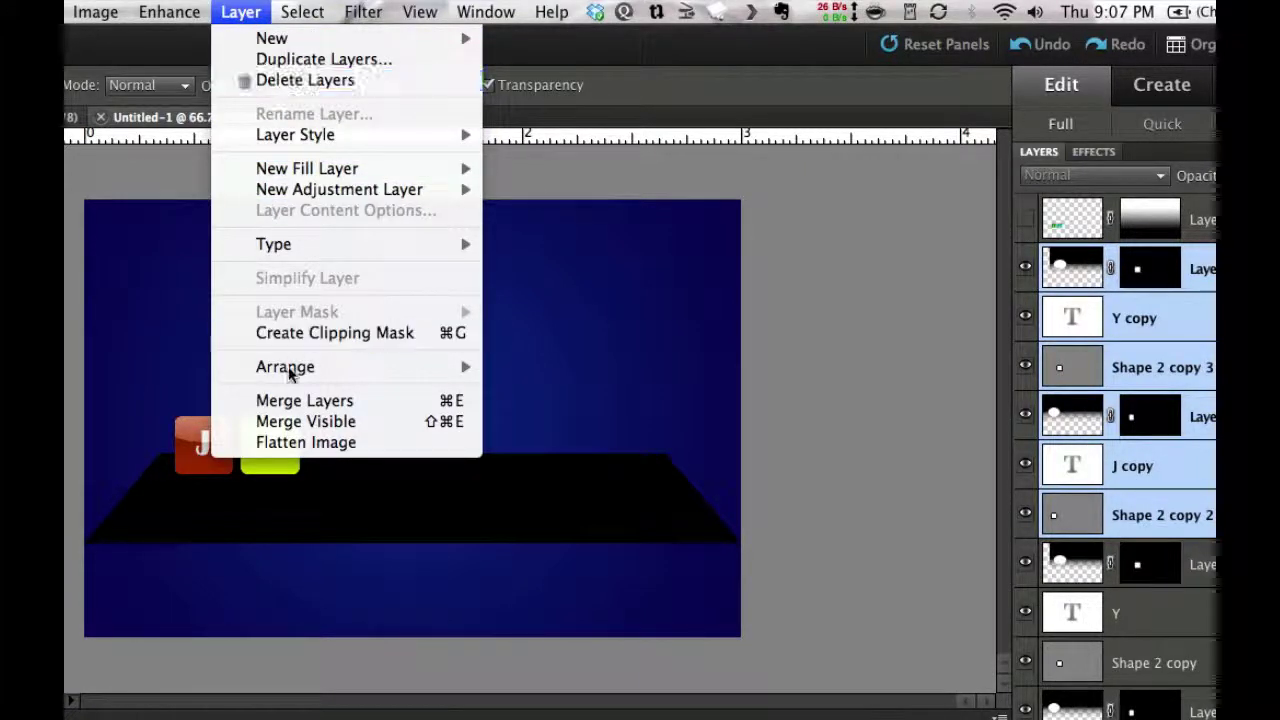
{"action": "left_click", "coordinate": [290, 402]}
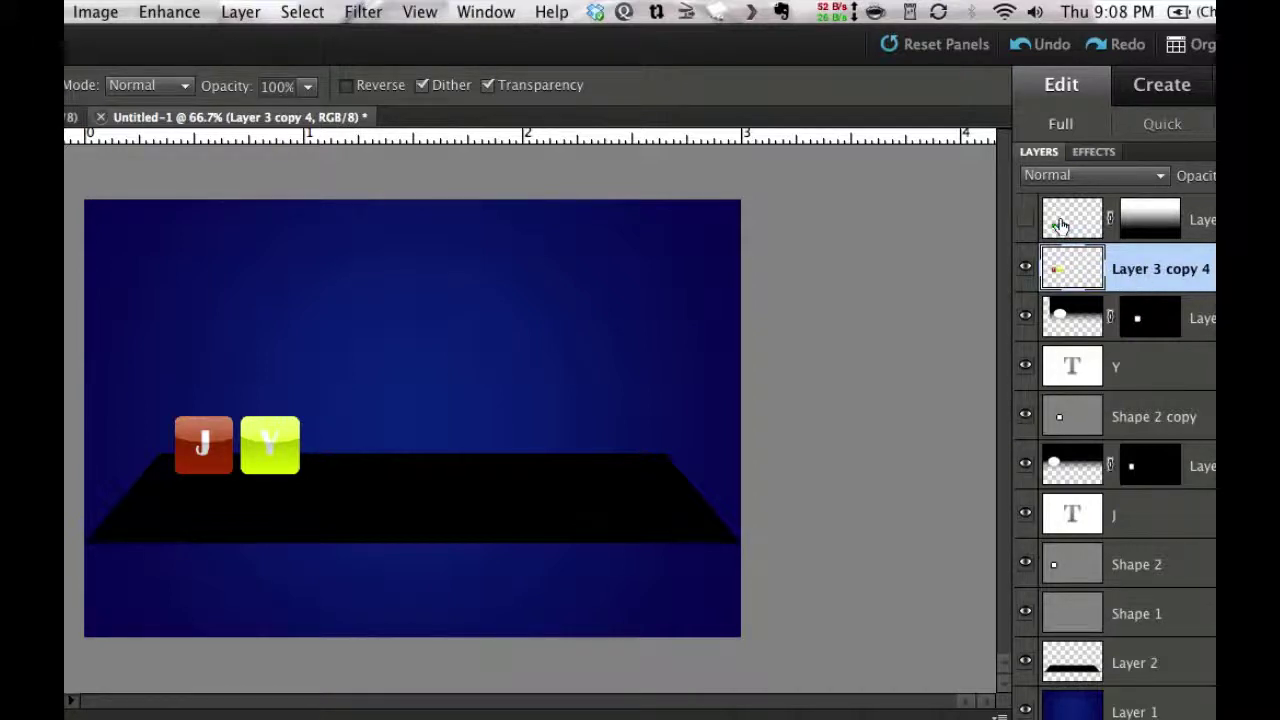
{"action": "left_click", "coordinate": [100, 12]}
{"action": "mouse_move", "coordinate": [112, 44]}
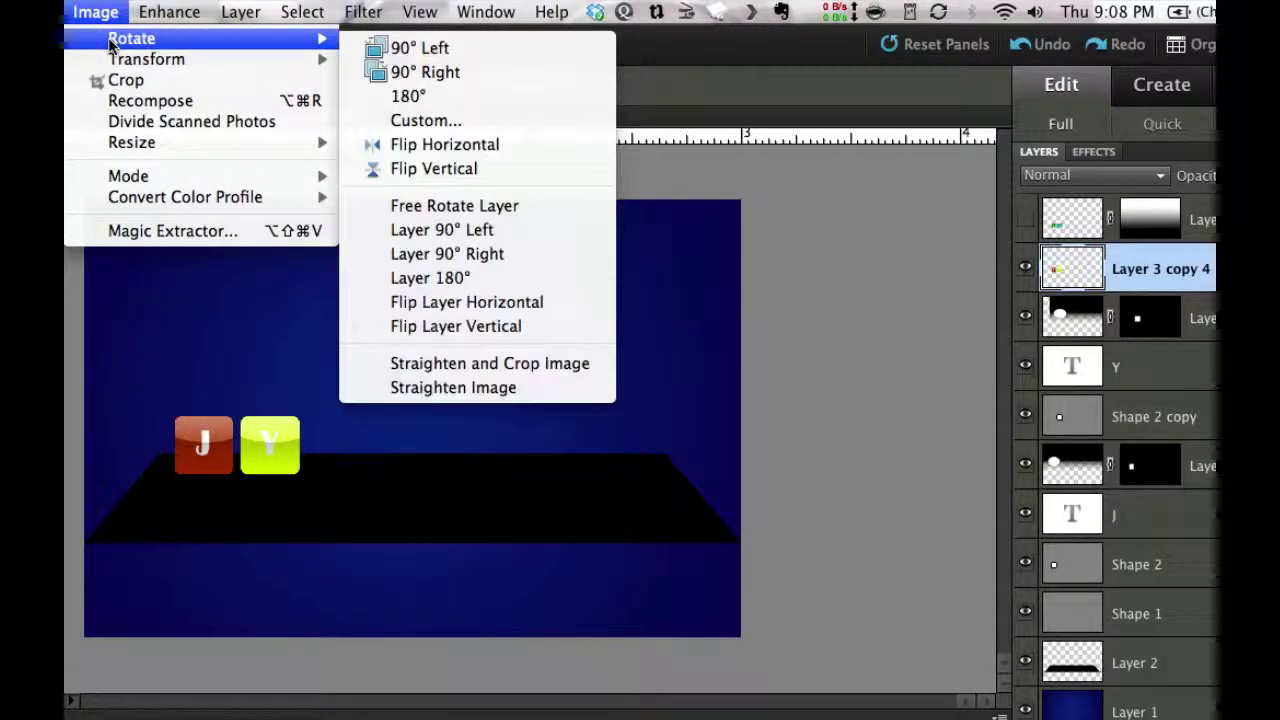
{"action": "left_click", "coordinate": [468, 326]}
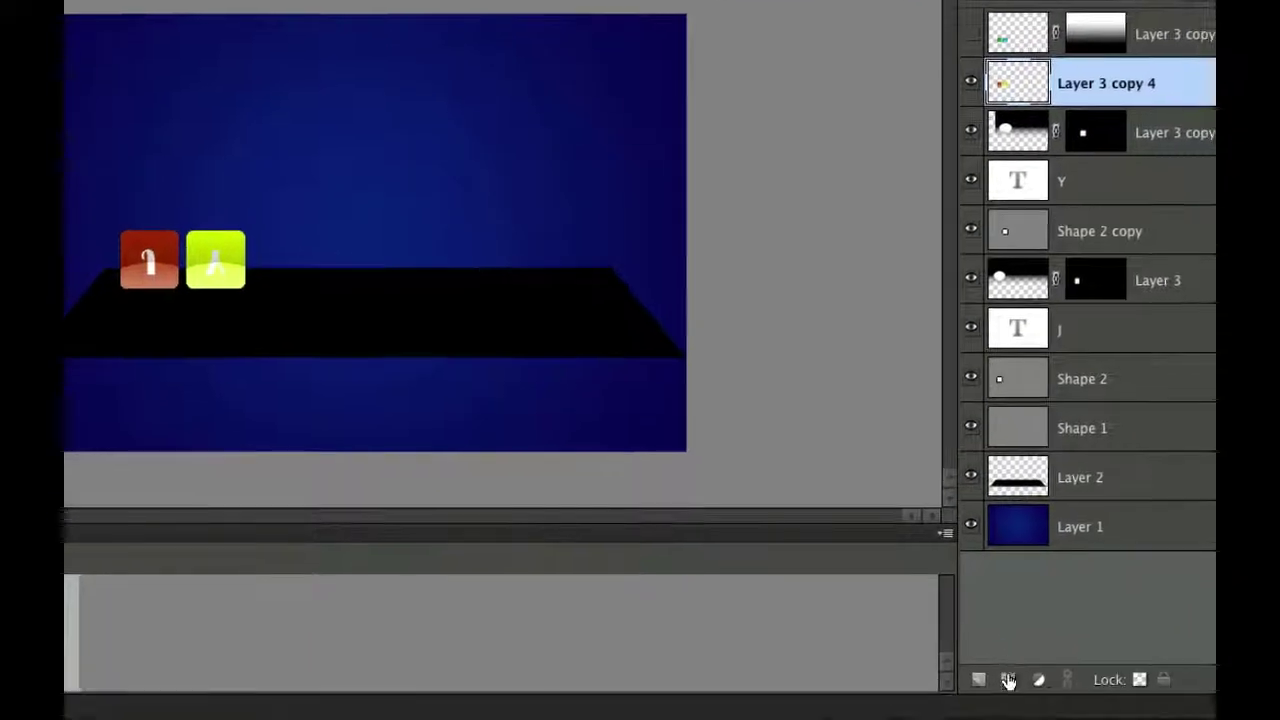
Mask the flipped copy below the J and Y icons and fade it downward with a vertical white-to-black gradient
{"action": "left_click", "coordinate": [1007, 680]}
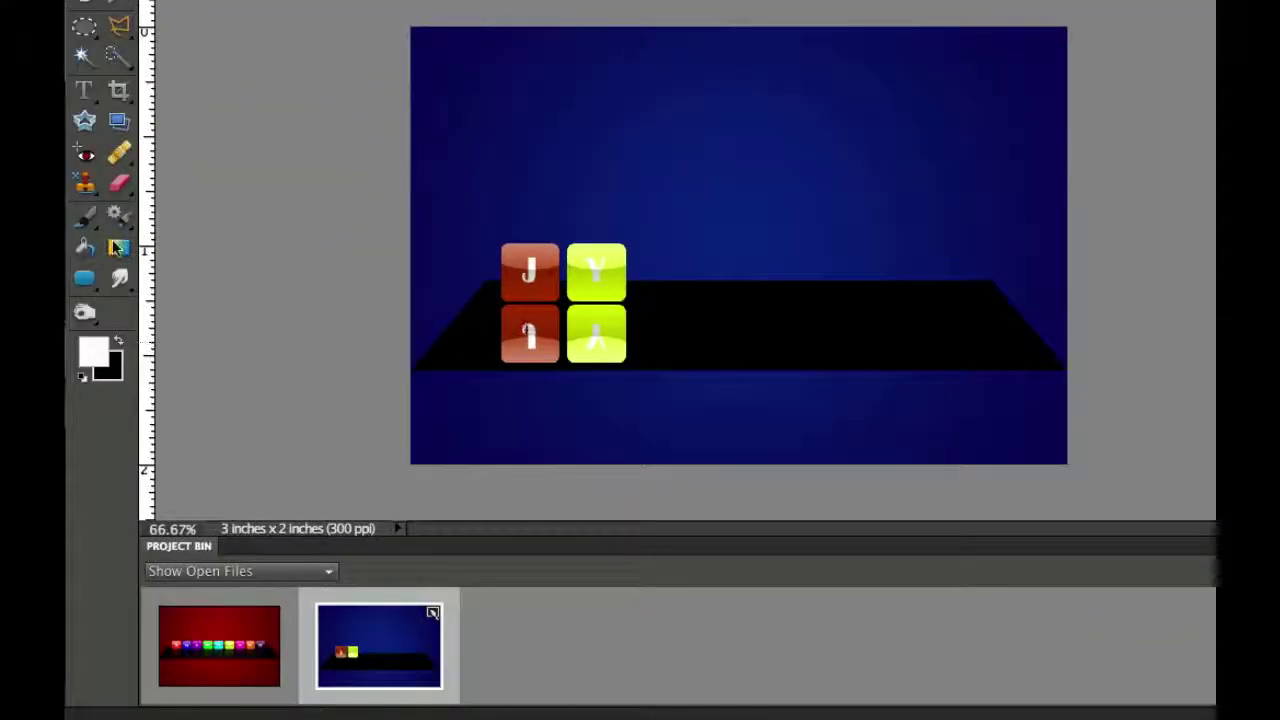
{"action": "left_click", "coordinate": [117, 248]}
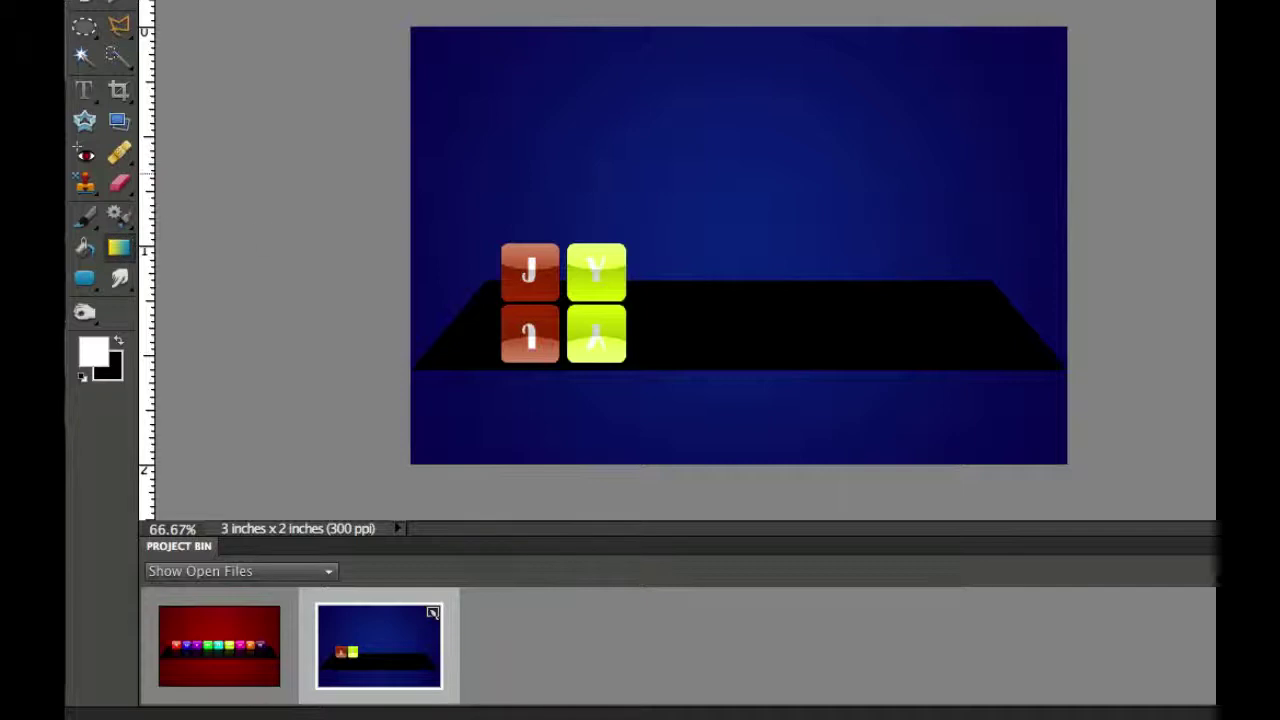
{"action": "left_click_drag", "start_coordinate": [550, 169], "coordinate": [572, 315]}
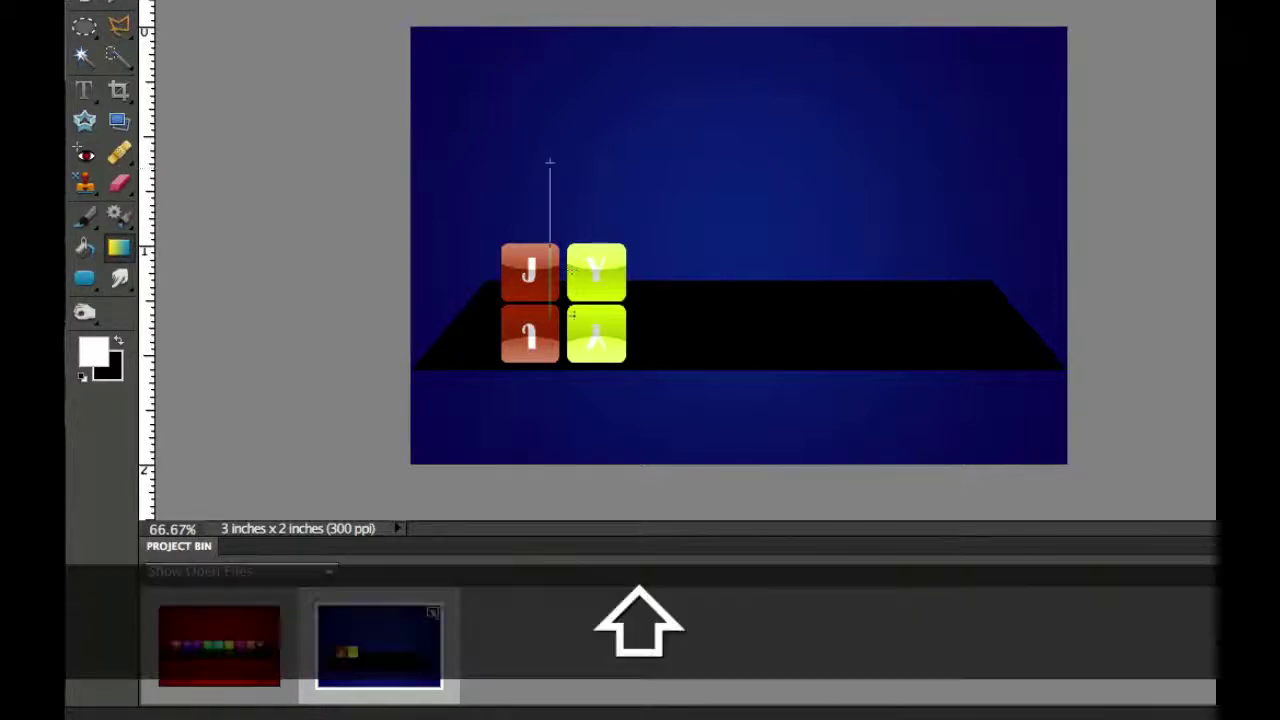
{"action": "left_click_drag", "start_coordinate": [578, 390], "coordinate": [577, 382]}
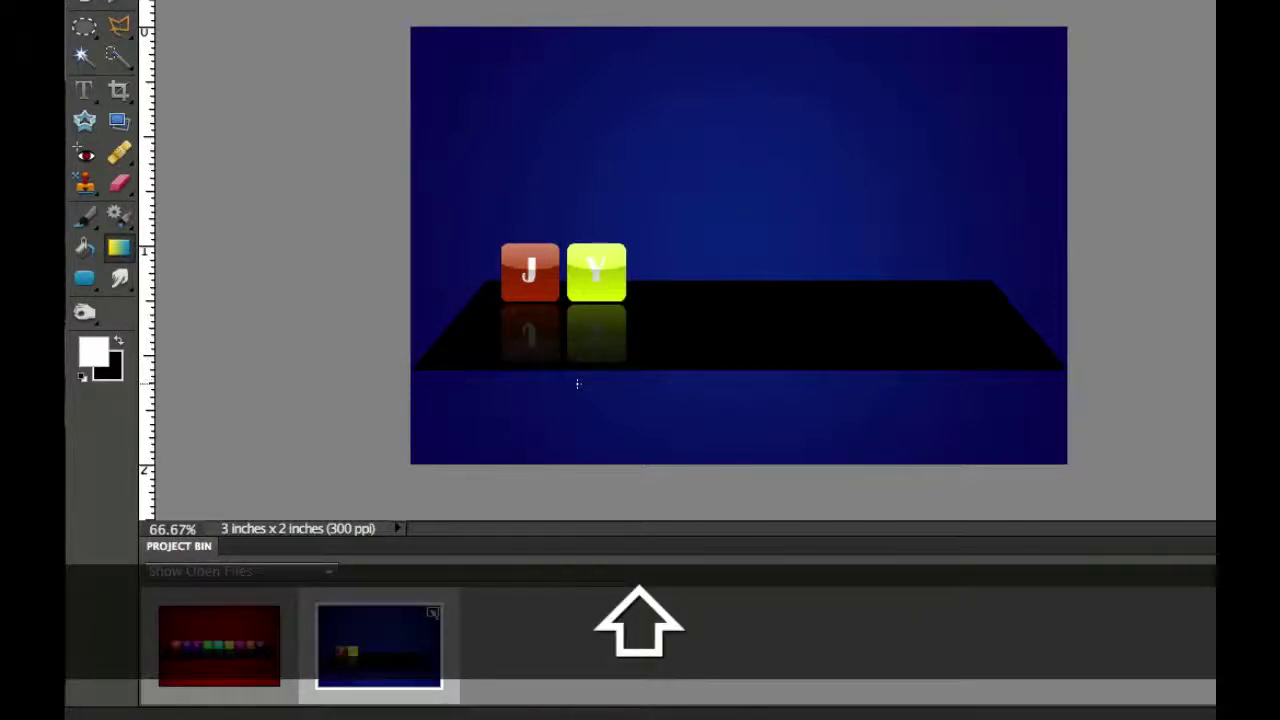